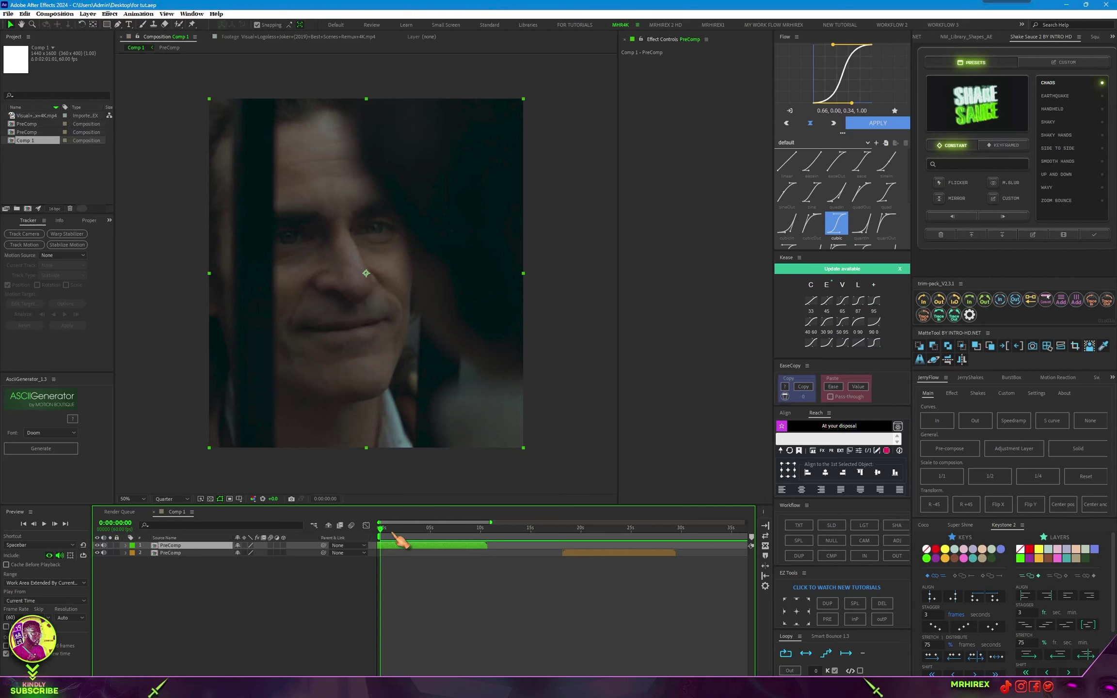
# - Preview the clip from around 18 seconds and give the second PreComp layer a yellow label
pyautogui.press('space')
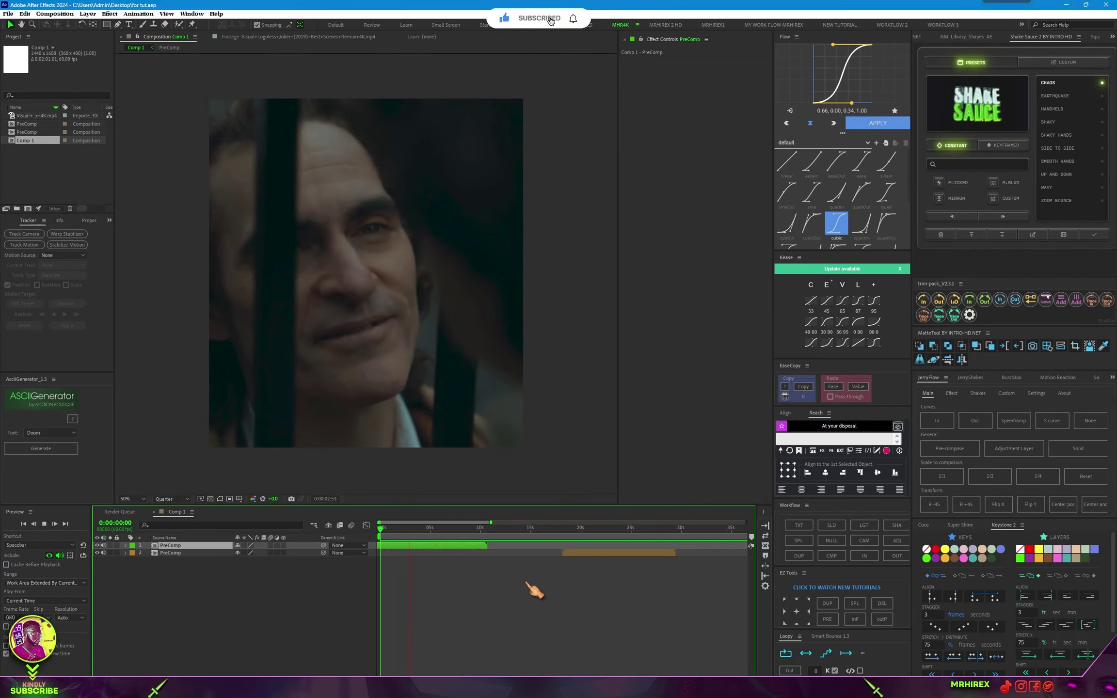
pyautogui.click(567, 528)
pyautogui.press('space')
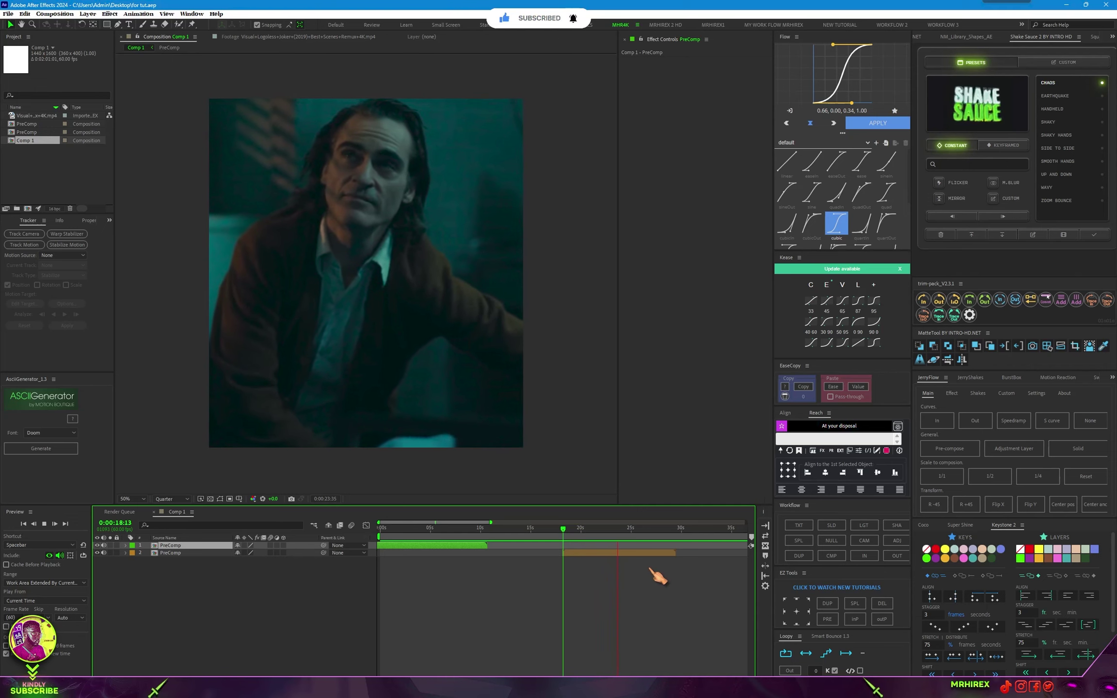
pyautogui.click(592, 553)
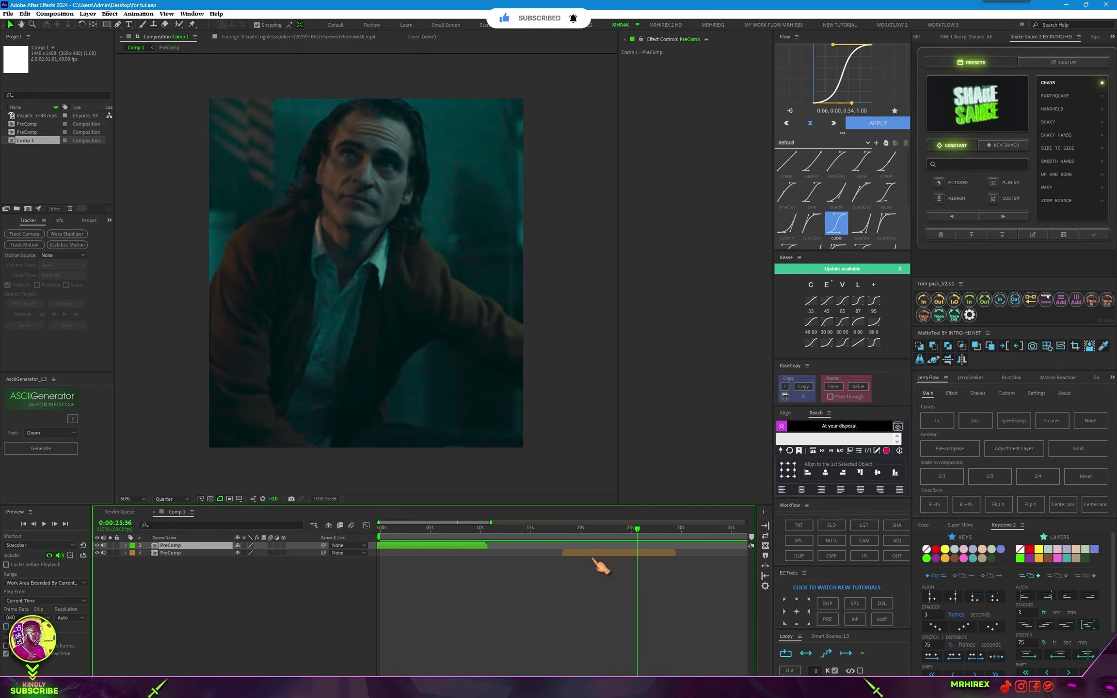
pyautogui.click(1040, 557)
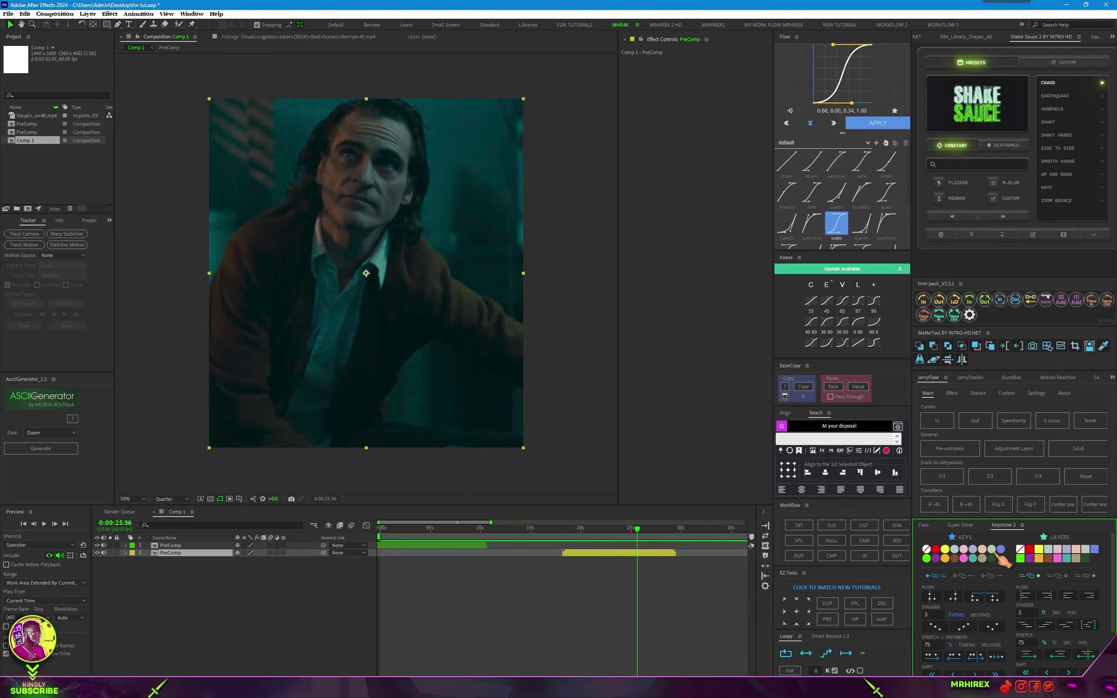
# - Duplicate the top PreComp layer, deleting the extra second copy
pyautogui.click(415, 545)
pyautogui.hotkey('ctrl', 'd')
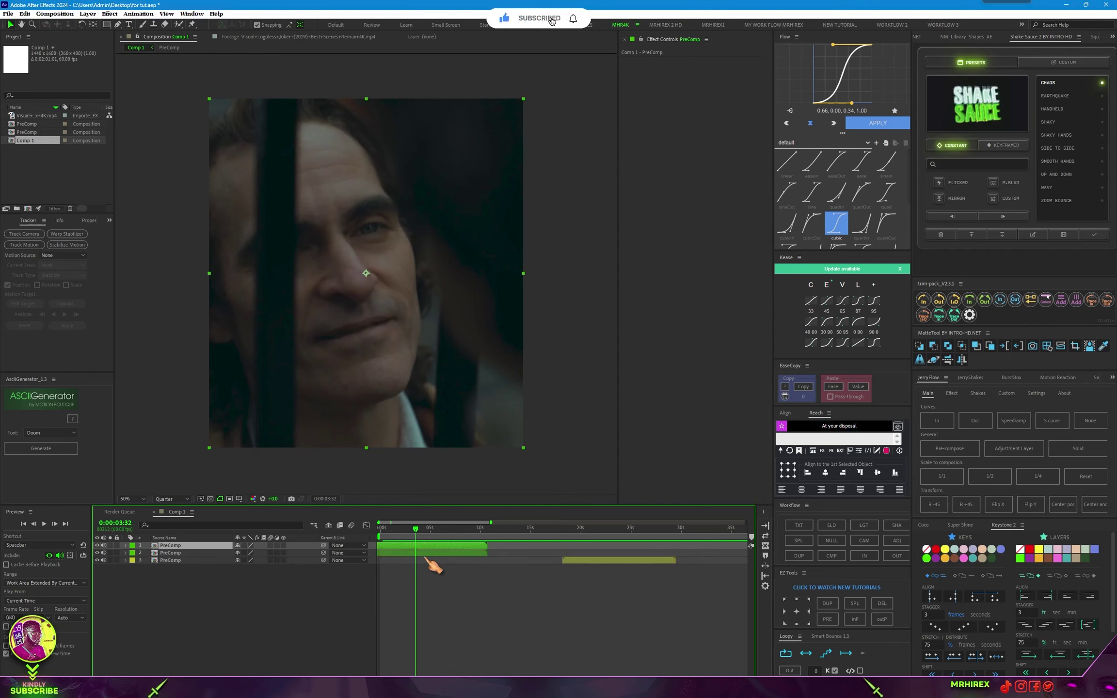
pyautogui.hotkey('ctrl', 'd')
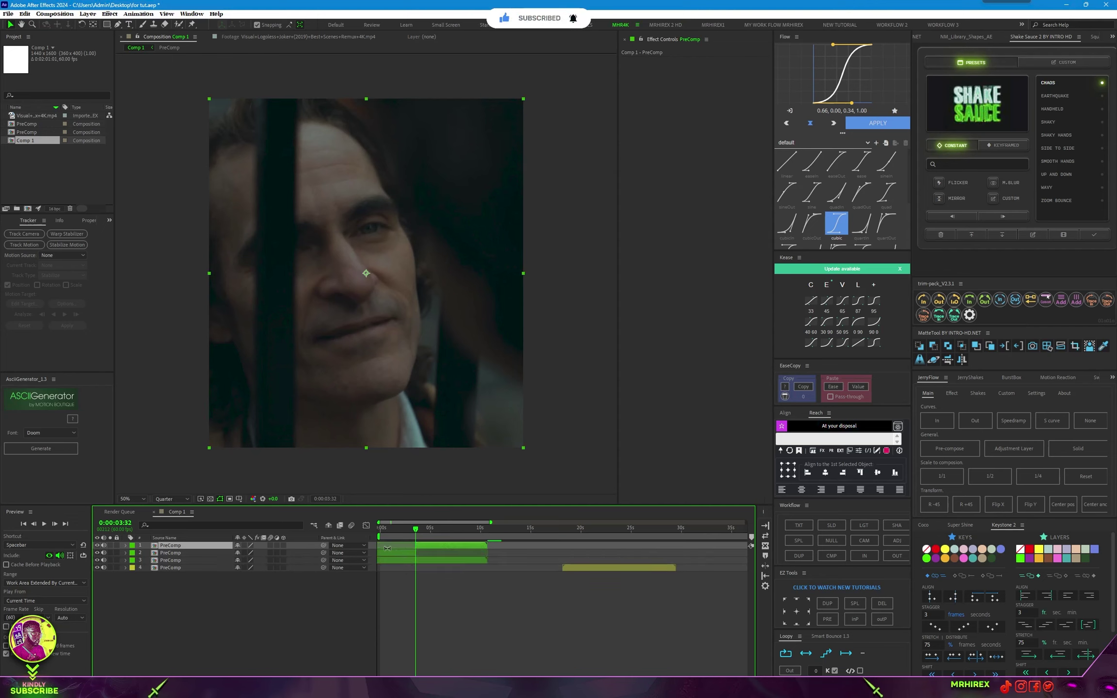
pyautogui.click(396, 553)
pyautogui.press('Delete')
# - Freeze the top layer on the current frame
pyautogui.rightClick(439, 547)
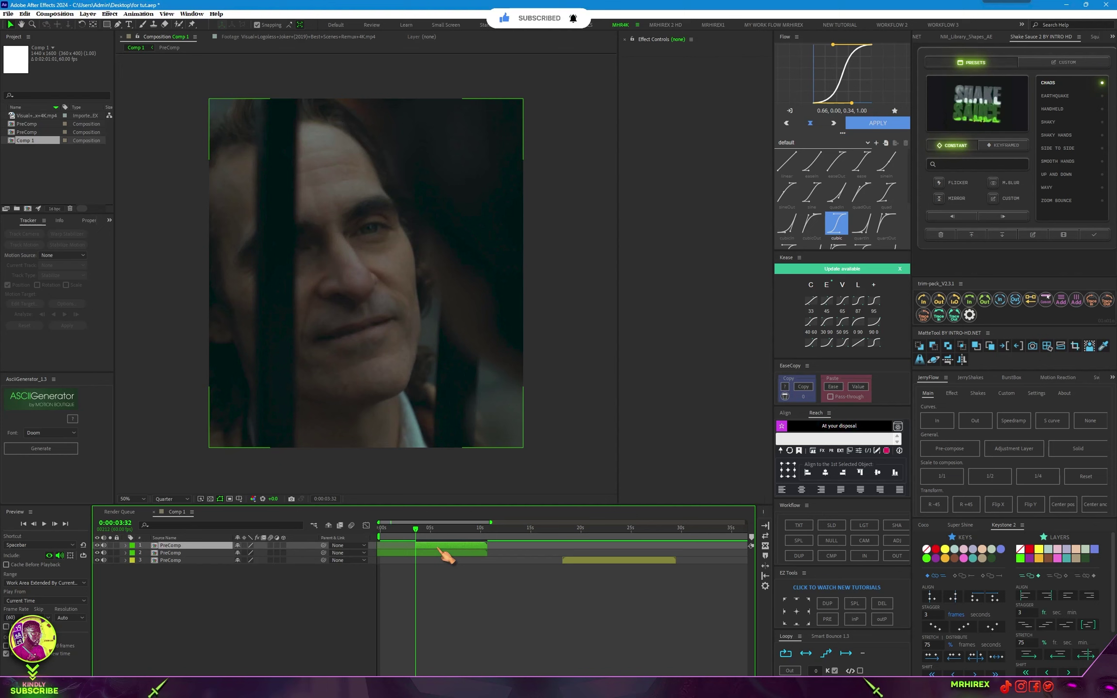
pyautogui.moveTo(538, 334)
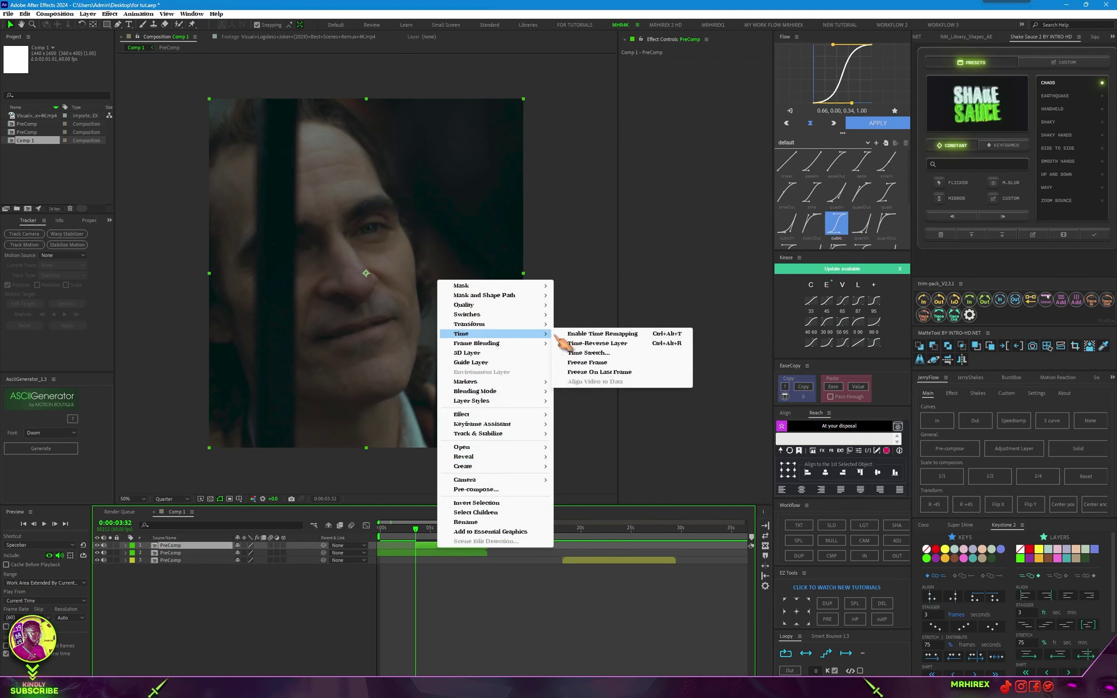
pyautogui.click(586, 364)
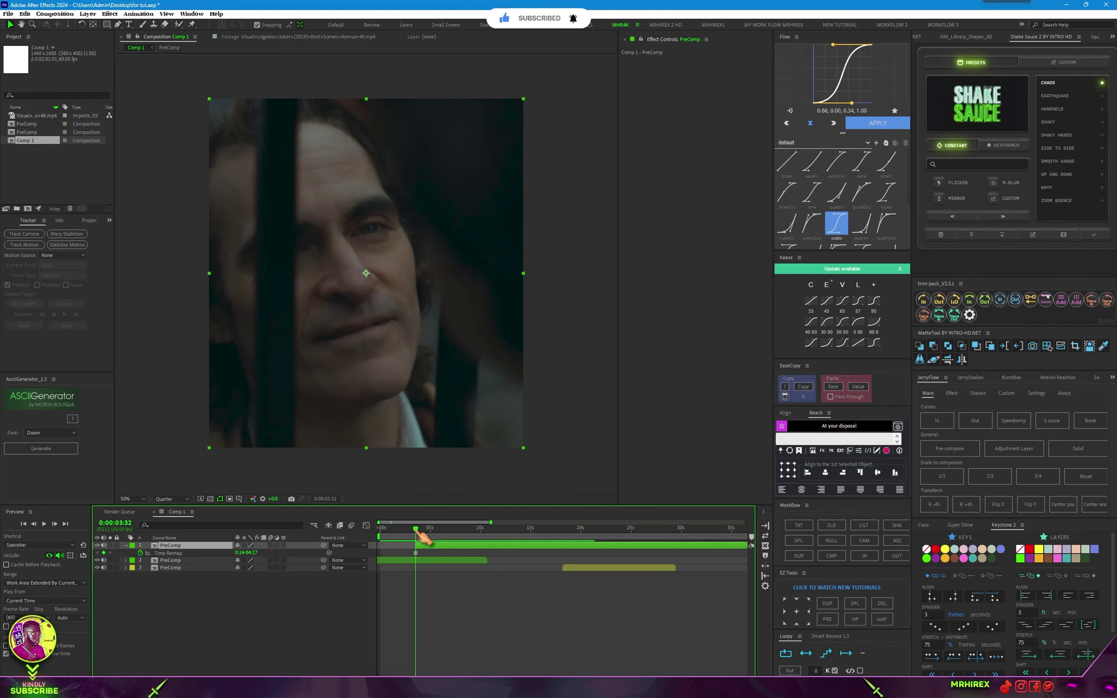
# - Pre-compose the frozen layer into PreComp Comp 1, moving all attributes
pyautogui.rightClick(434, 547)
pyautogui.moveTo(507, 389)
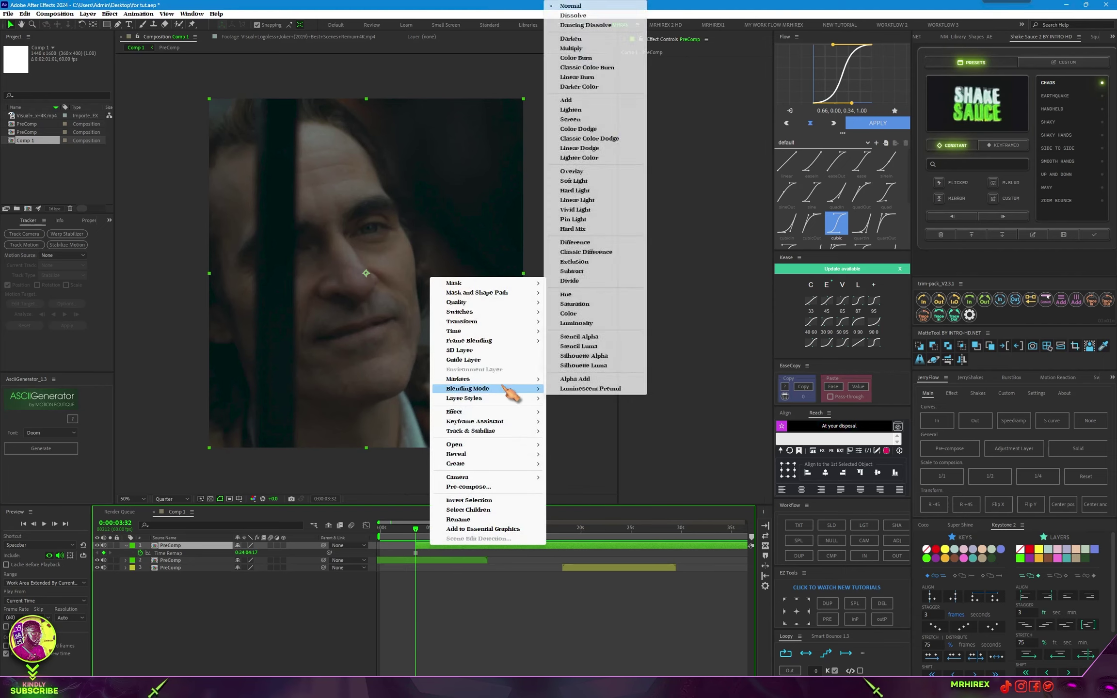
pyautogui.click(471, 488)
pyautogui.click(498, 354)
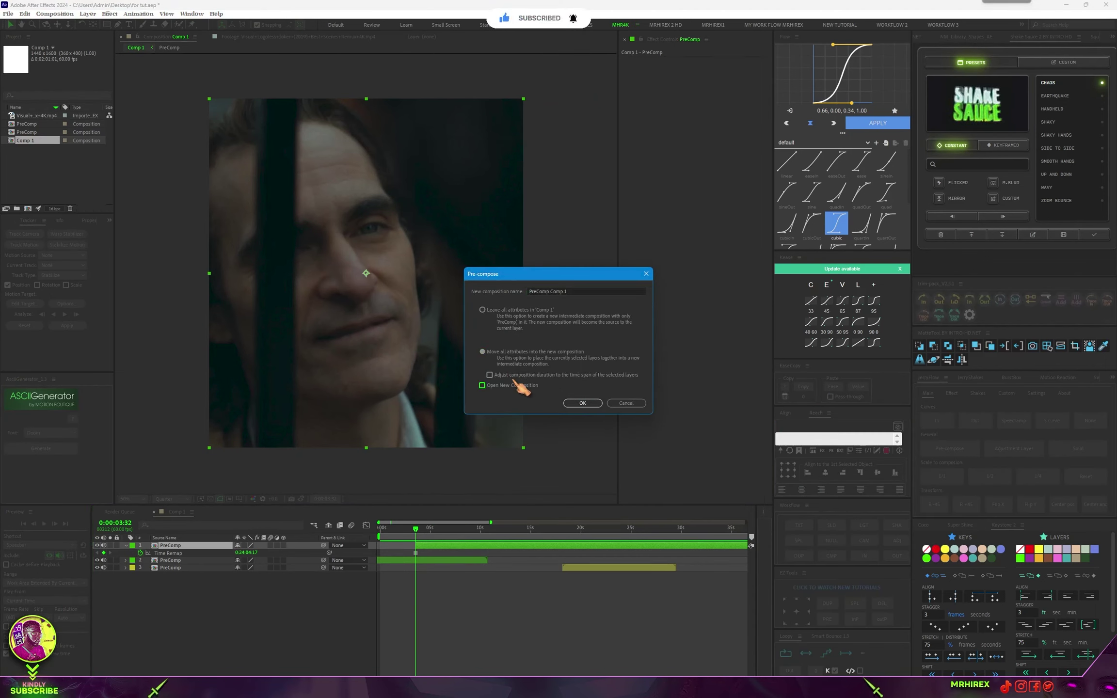
pyautogui.click(583, 404)
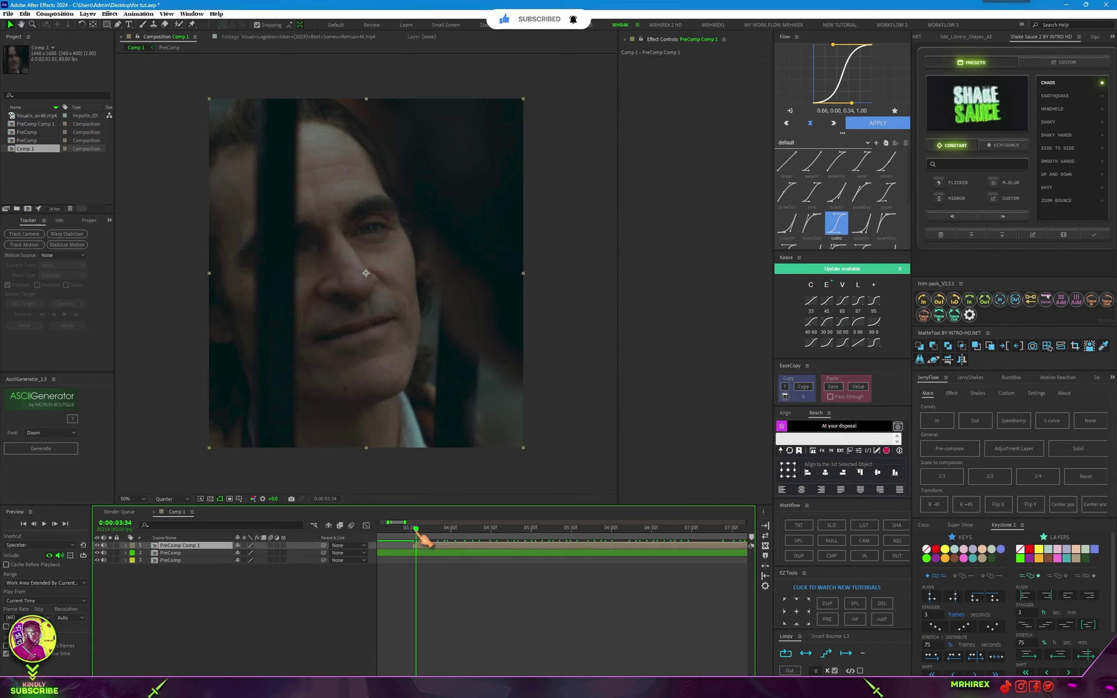
# - Split the second PreComp layer at 0:00:03:31 and delete the trailing piece
pyautogui.moveTo(420, 545); pyautogui.dragTo(378, 539)
pyautogui.click(435, 552)
pyautogui.press('space')
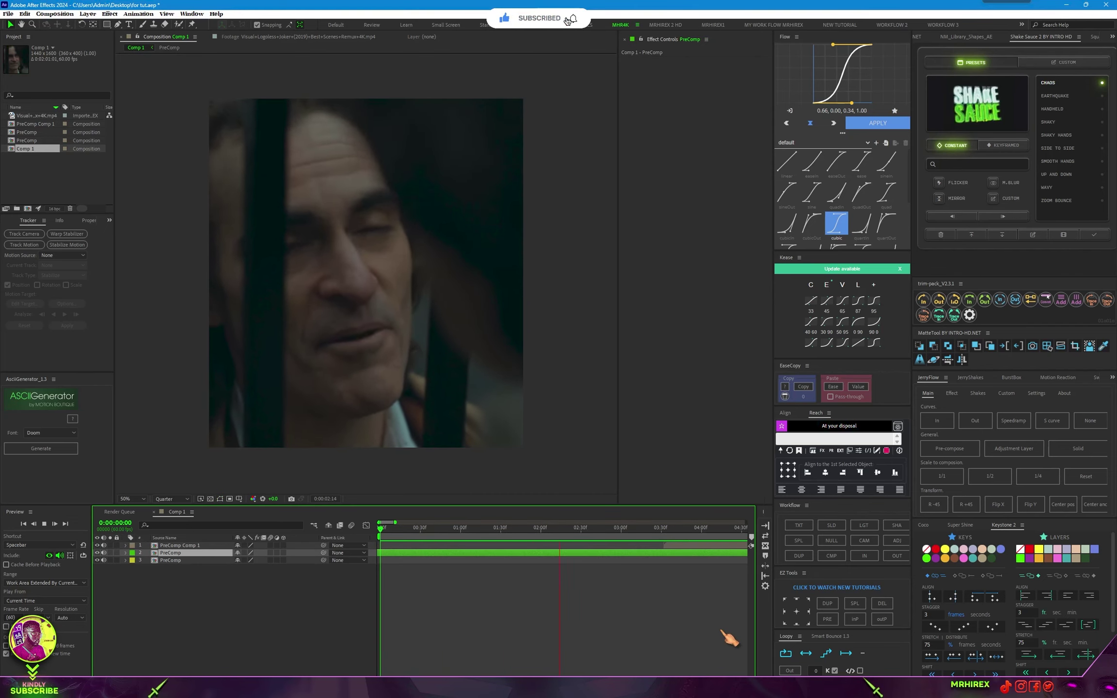
pyautogui.click(663, 528)
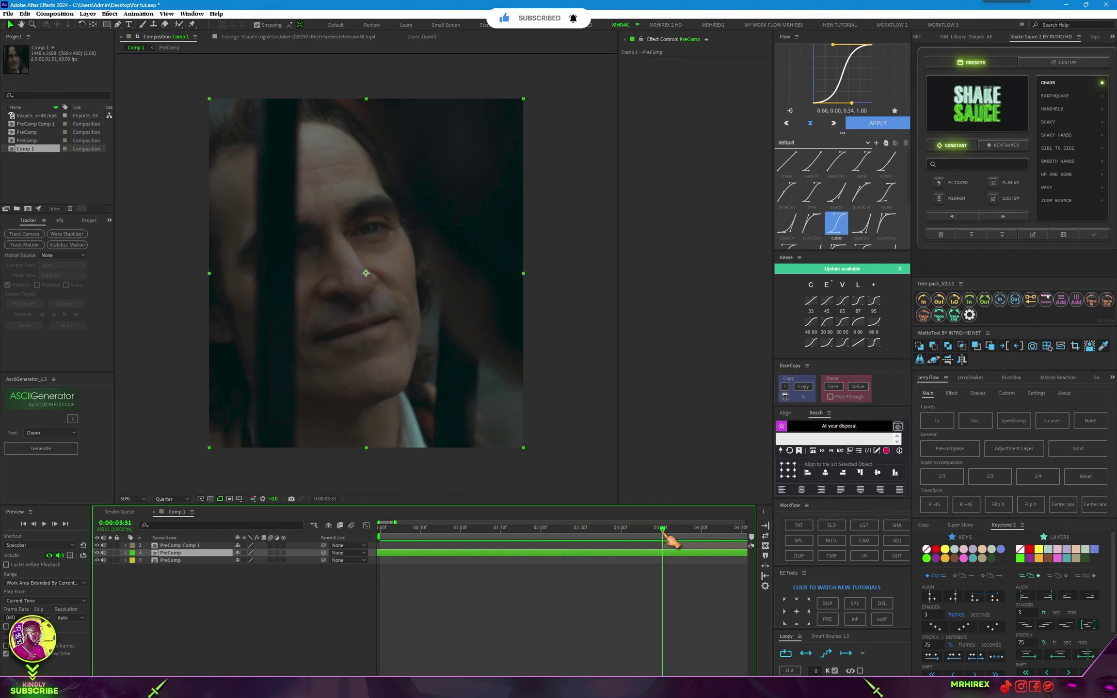
pyautogui.hotkey('ctrl', 'shift', 'd')
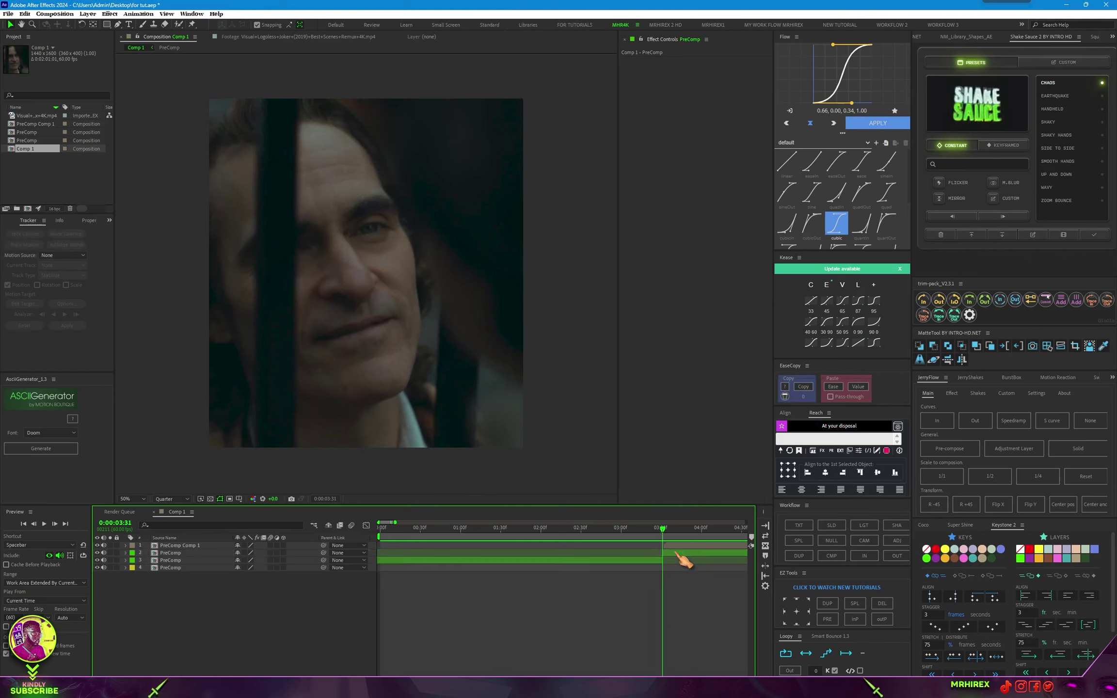
pyautogui.press('Delete')
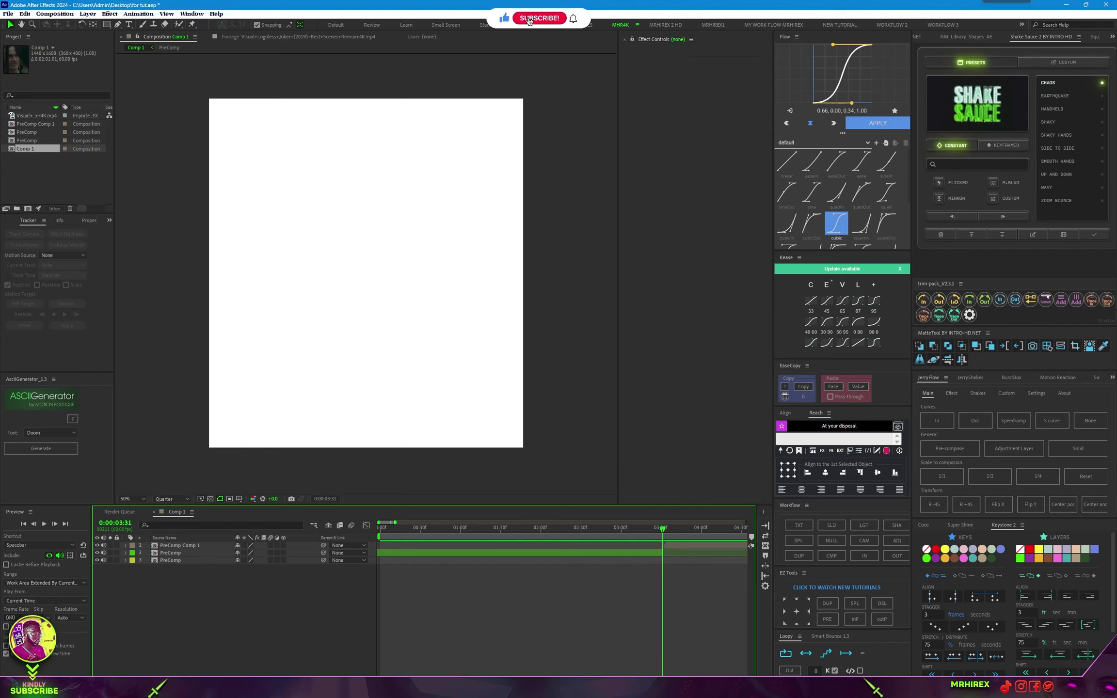
# - Extend the second layer's out-point by one frame to 0:00:03:32
pyautogui.press(';')
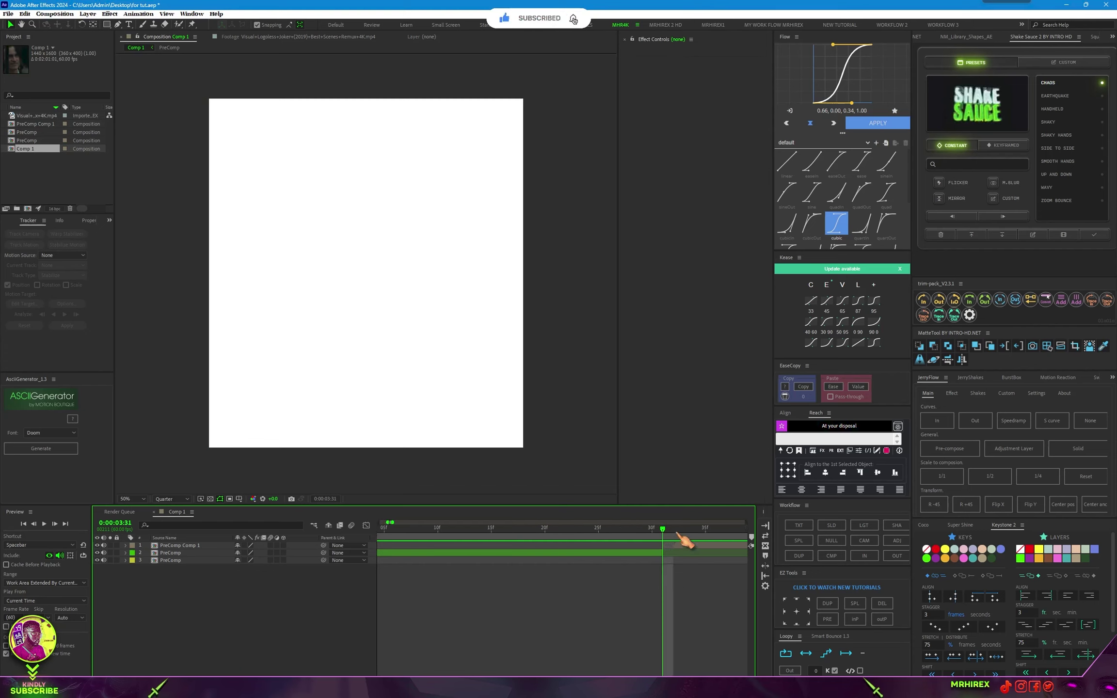
pyautogui.press('pagedown')
pyautogui.moveTo(664, 554); pyautogui.dragTo(674, 554)
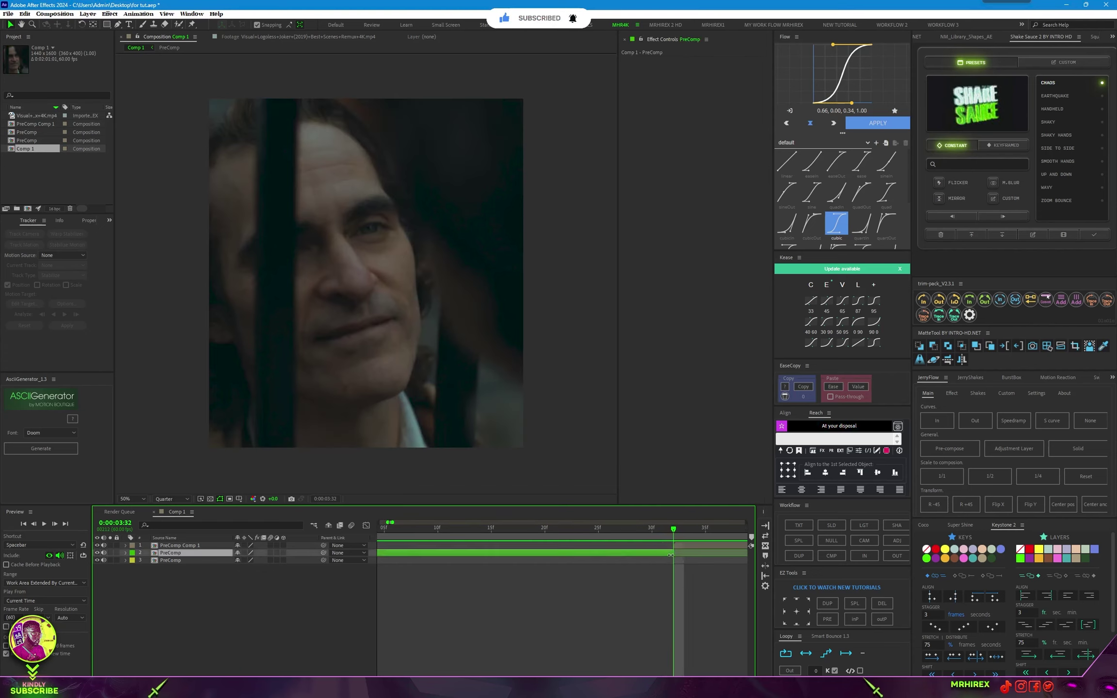
pyautogui.press(';')
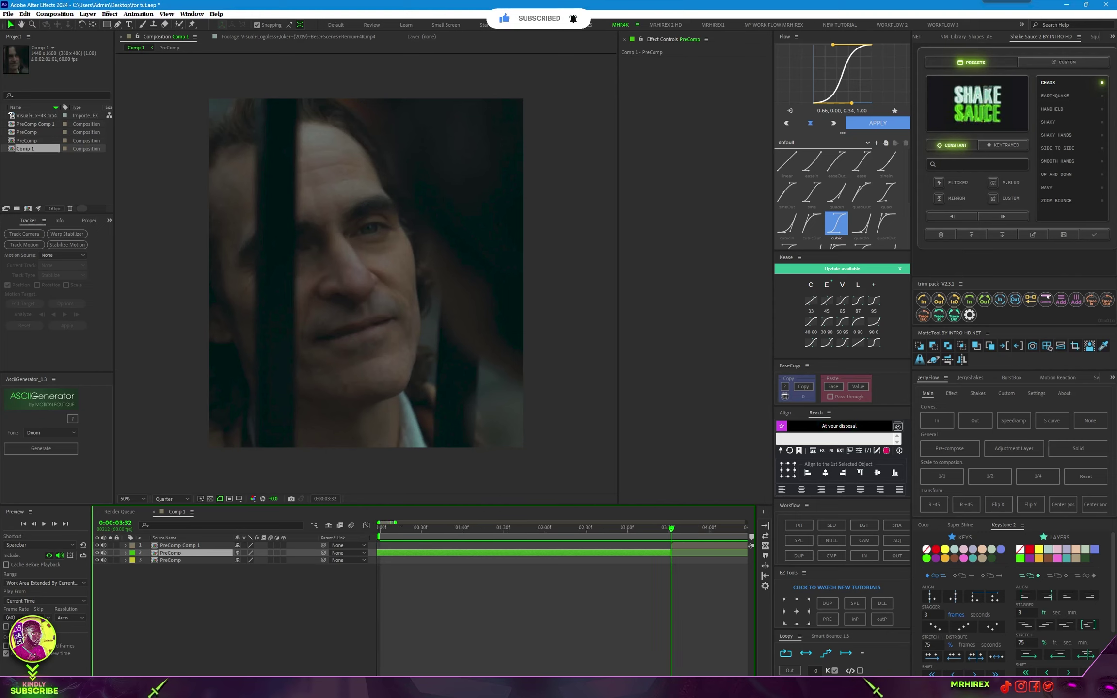
# - Find the cut near 0:00:18:10 on the yellow third layer and duplicate that layer
pyautogui.click(439, 528)
pyautogui.click(446, 561)
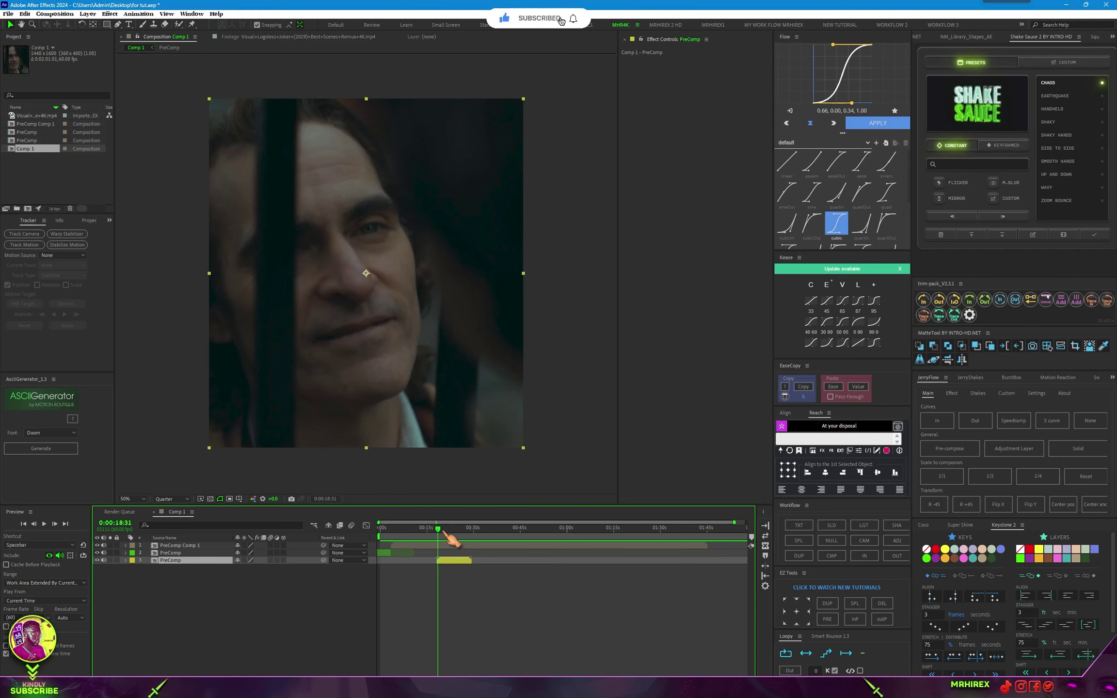
pyautogui.moveTo(443, 530); pyautogui.dragTo(439, 530)
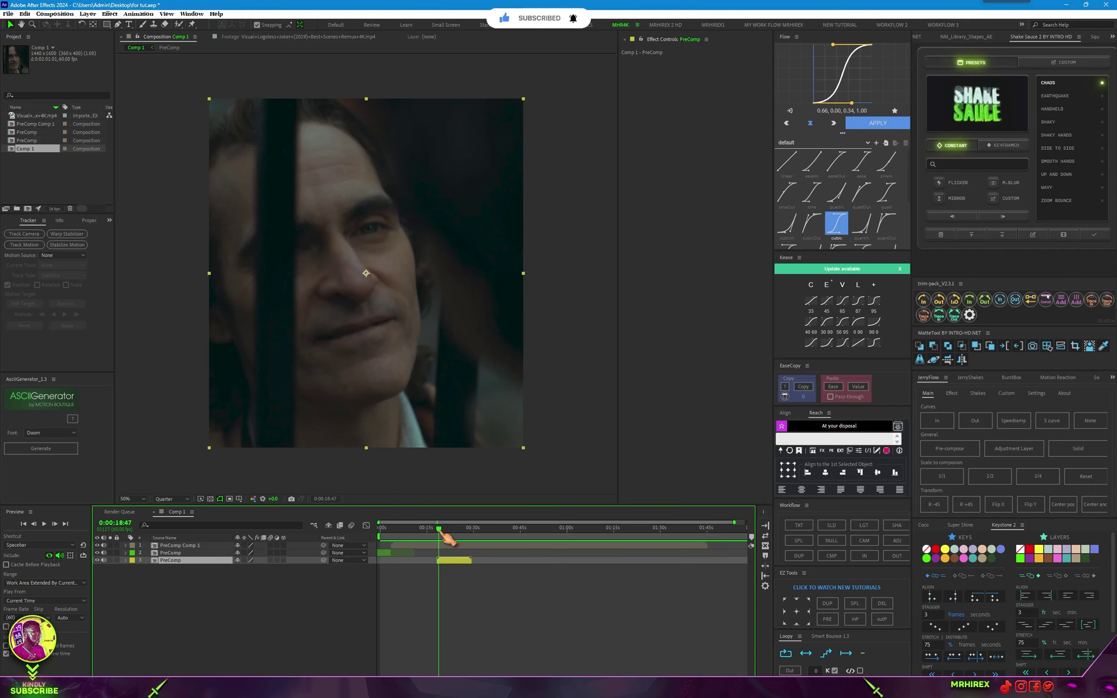
pyautogui.press('=')
pyautogui.press('=')
pyautogui.press('=')
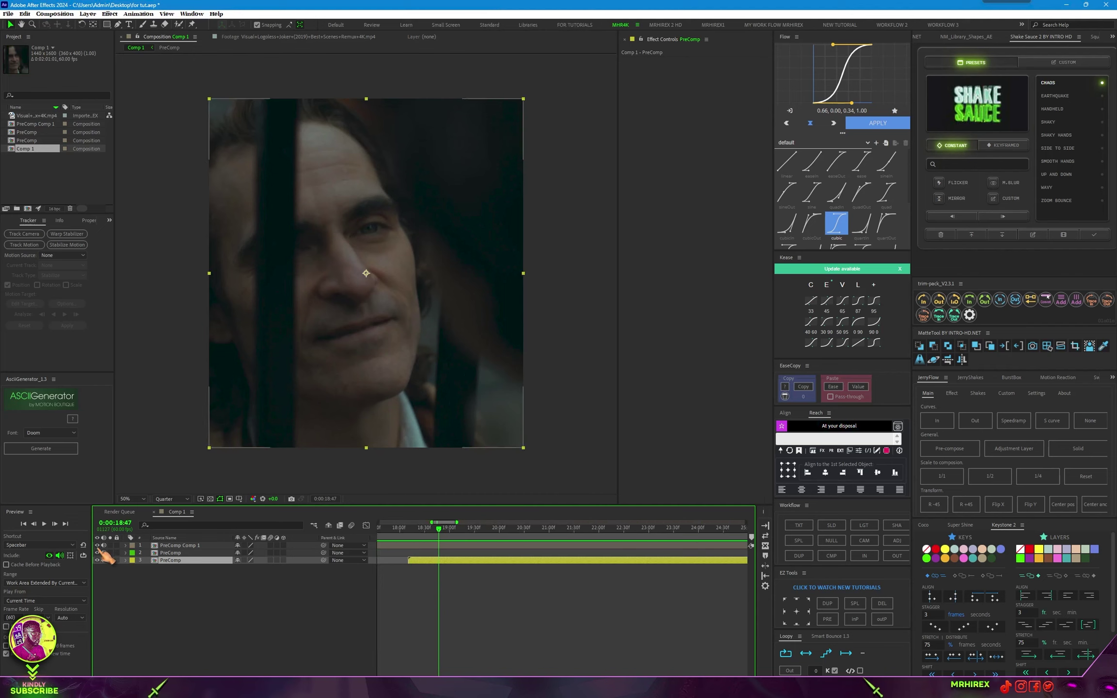
pyautogui.hotkey('ctrl', 'shift', 'a')
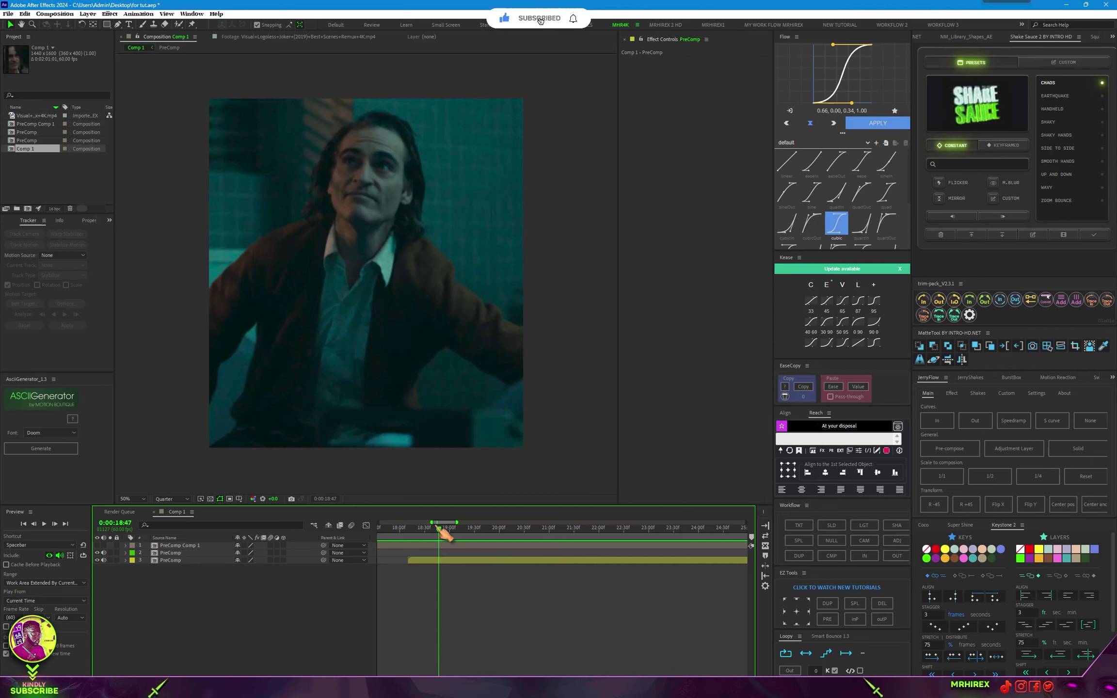
pyautogui.moveTo(439, 528); pyautogui.dragTo(409, 528)
pyautogui.click(417, 562)
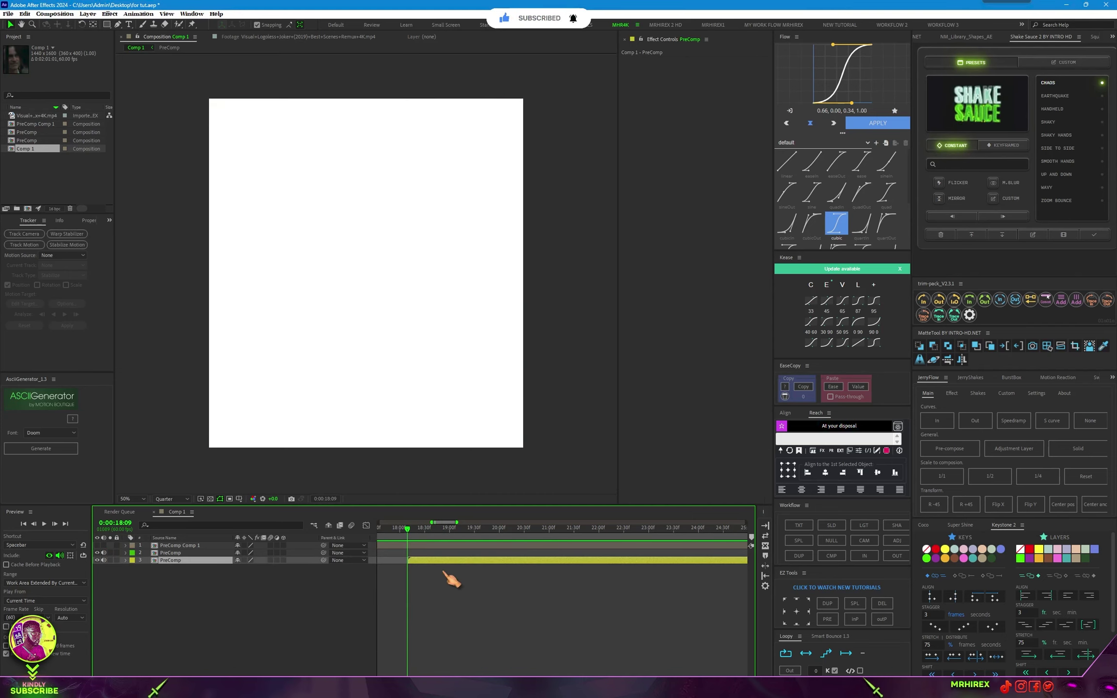
pyautogui.press('space')
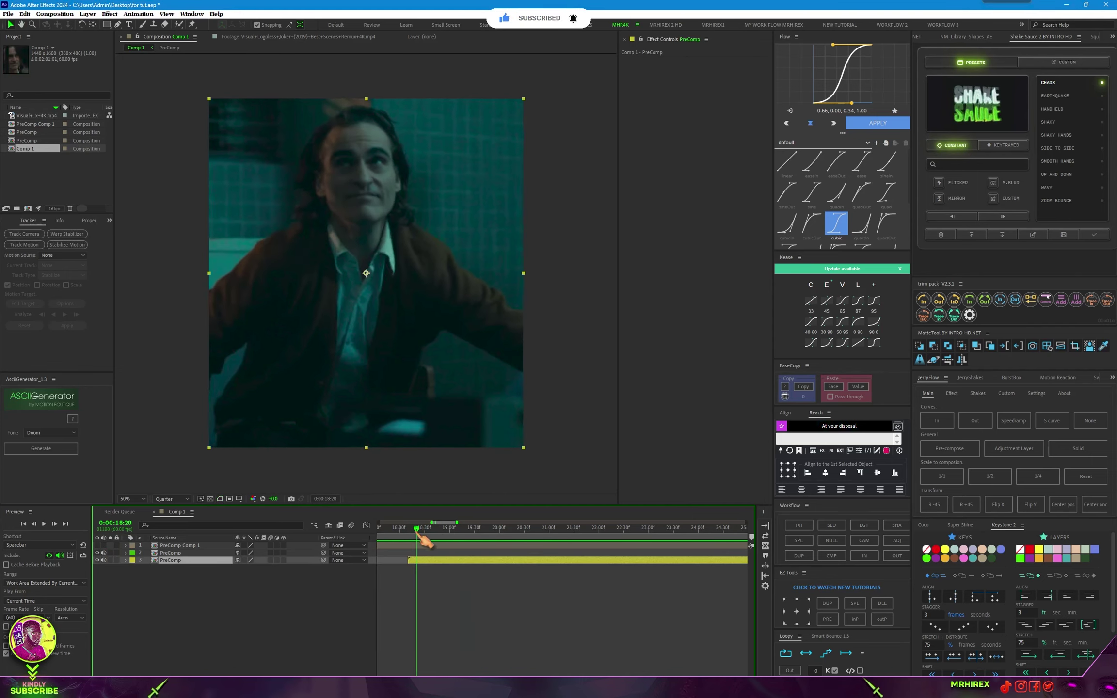
pyautogui.click(409, 529)
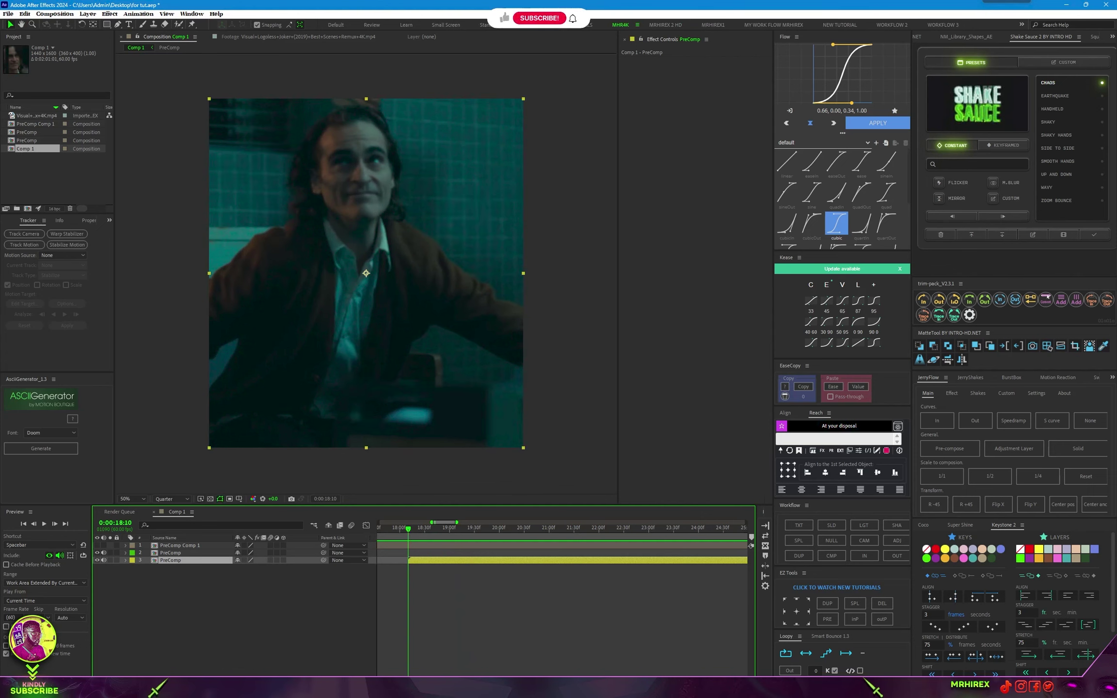
pyautogui.press('=')
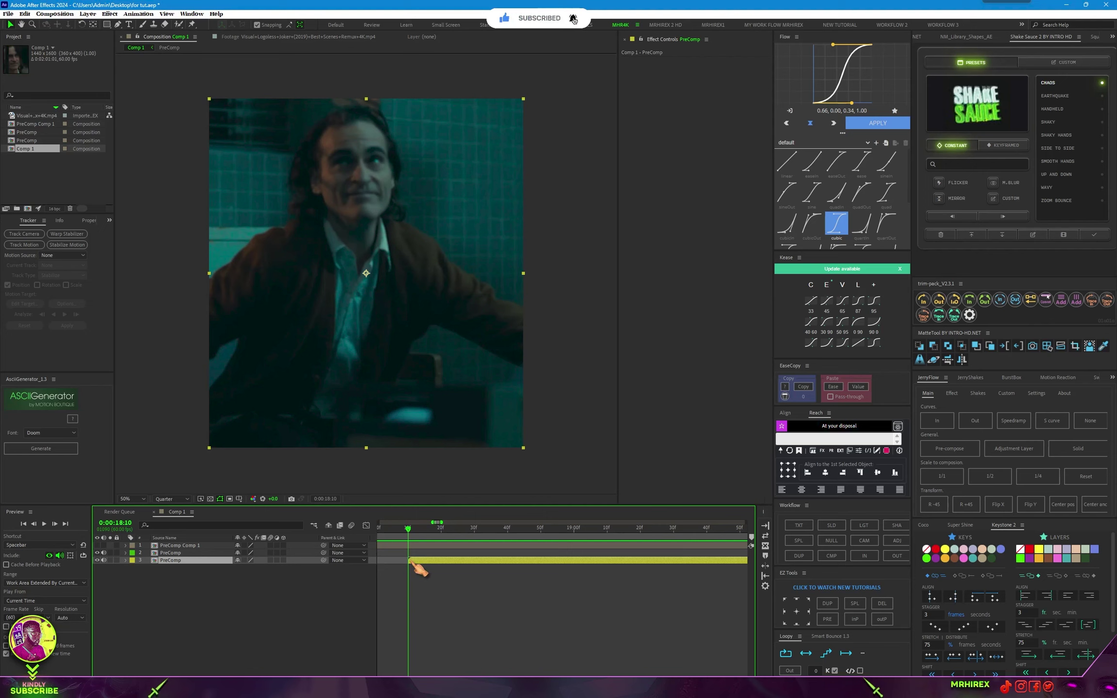
pyautogui.hotkey('ctrl', 'd')
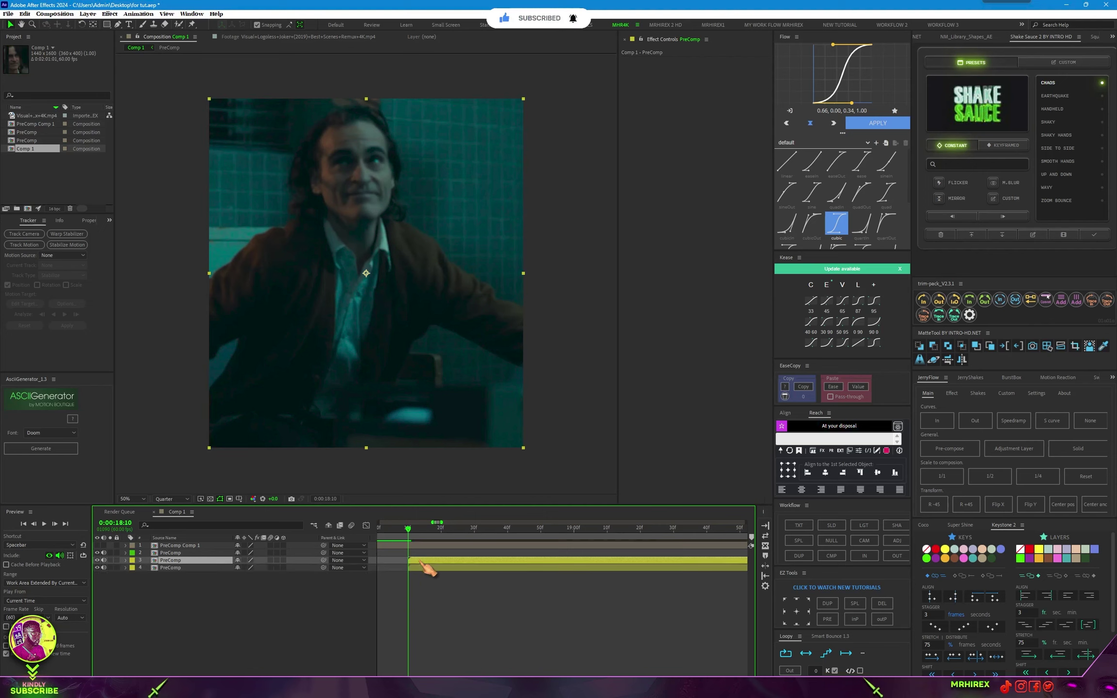
# - Freeze the third layer on the current frame
pyautogui.rightClick(421, 562)
pyautogui.moveTo(501, 347)
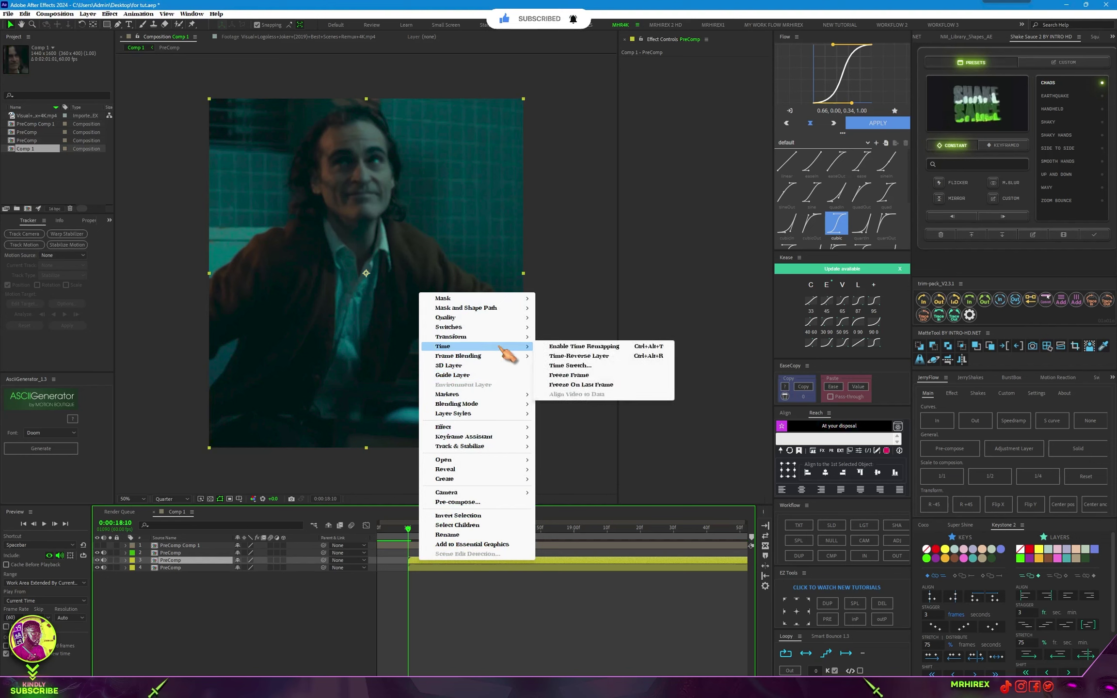
pyautogui.click(588, 375)
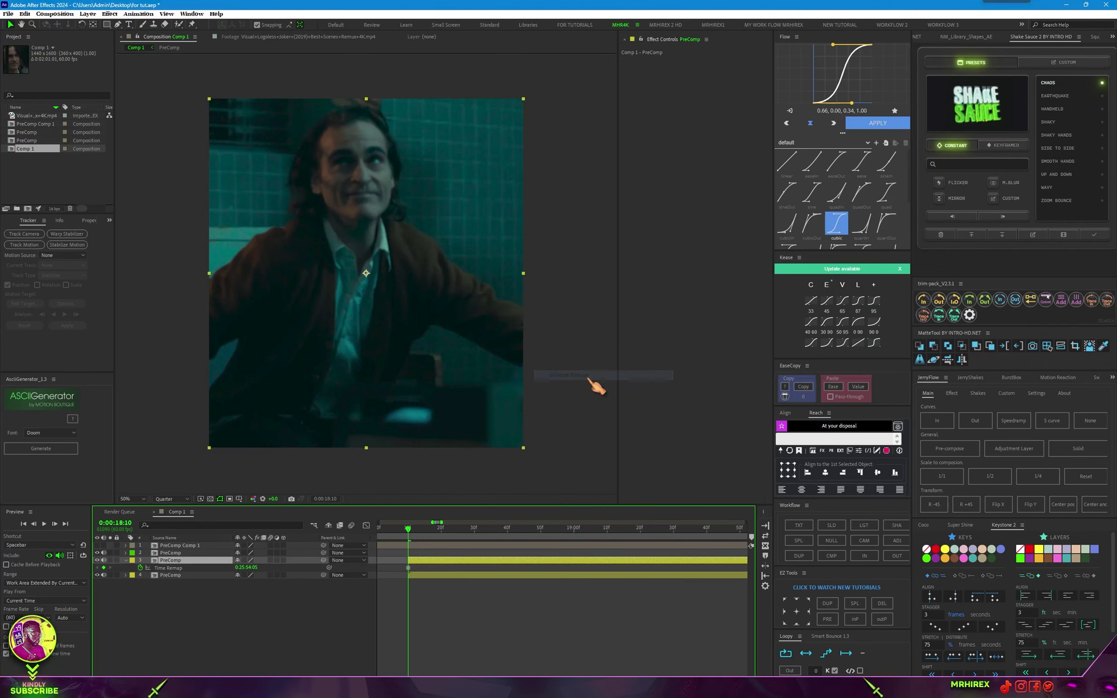
# - Pre-compose the frozen layer as PreComp Comp 2
pyautogui.rightClick(464, 561)
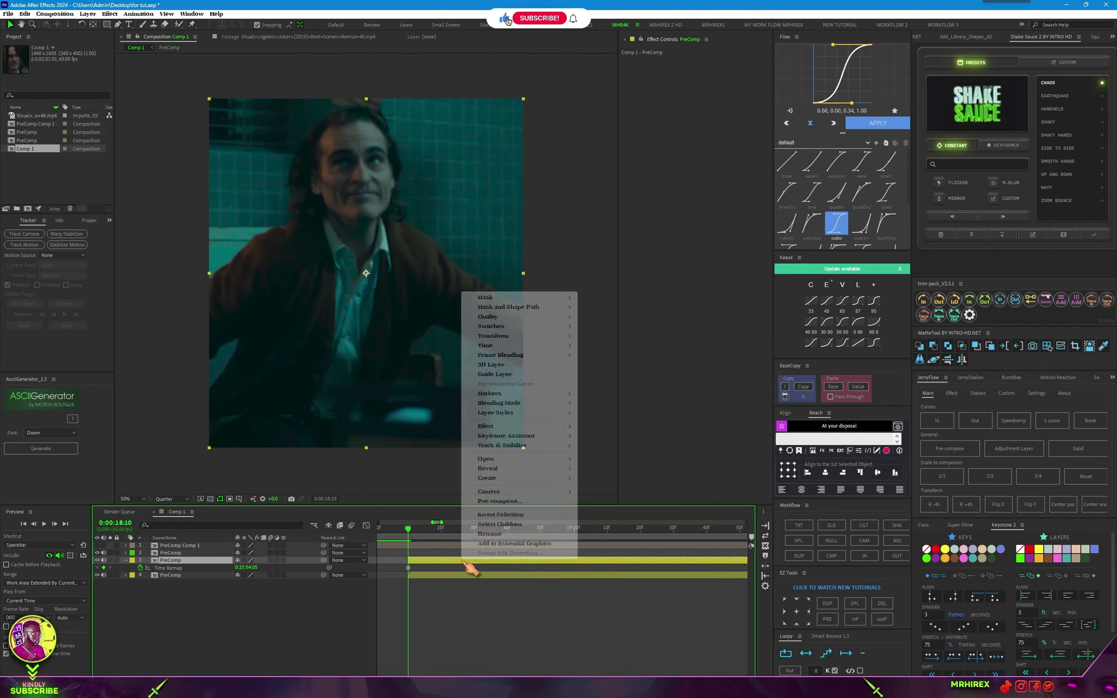
pyautogui.click(522, 503)
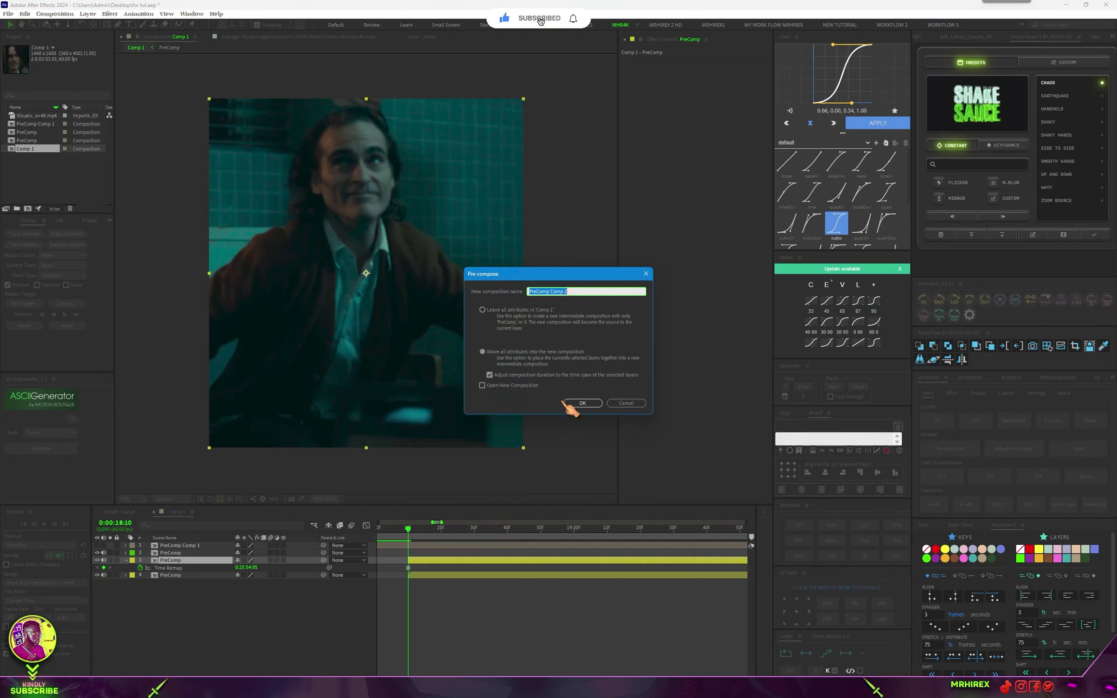
pyautogui.click(591, 406)
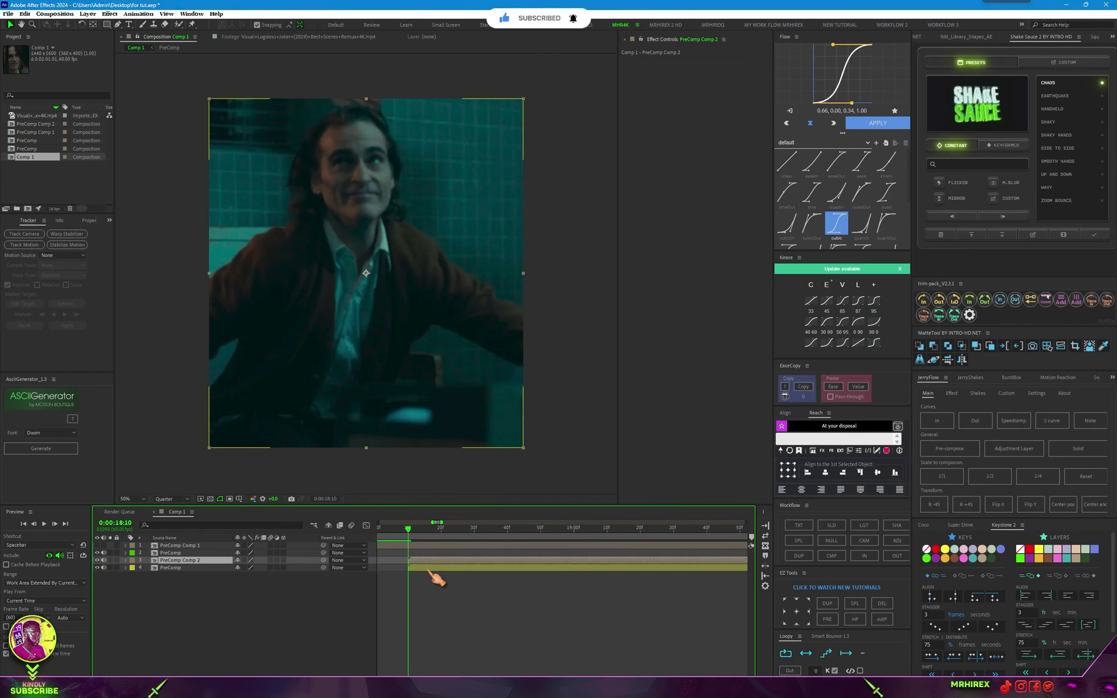
# - Start the bottom PreComp about 30 frames later; label PreComp Comp 2 yellow and PreComp Comp 1 green
pyautogui.moveTo(432, 568); pyautogui.dragTo(709, 574)
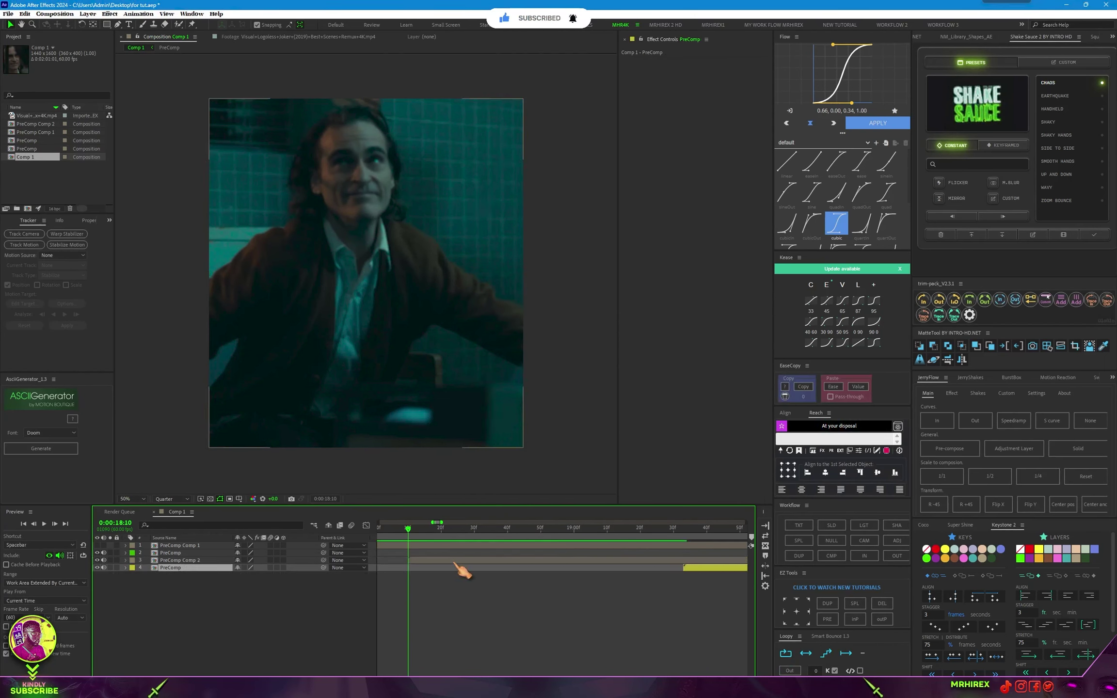
pyautogui.click(461, 560)
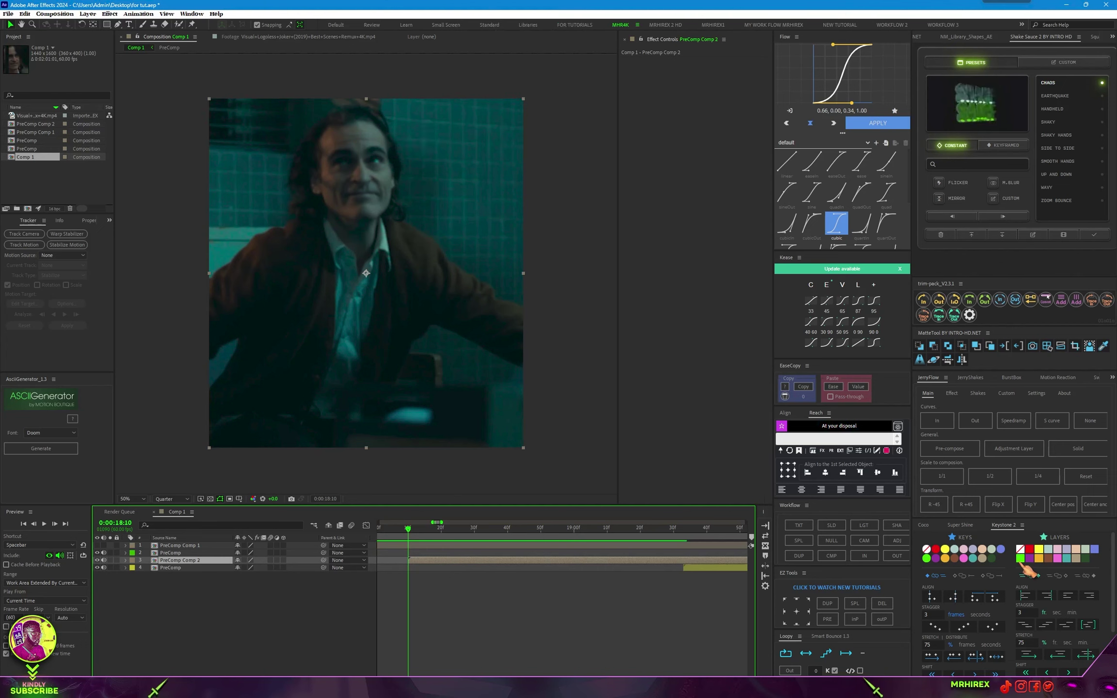
pyautogui.click(1039, 549)
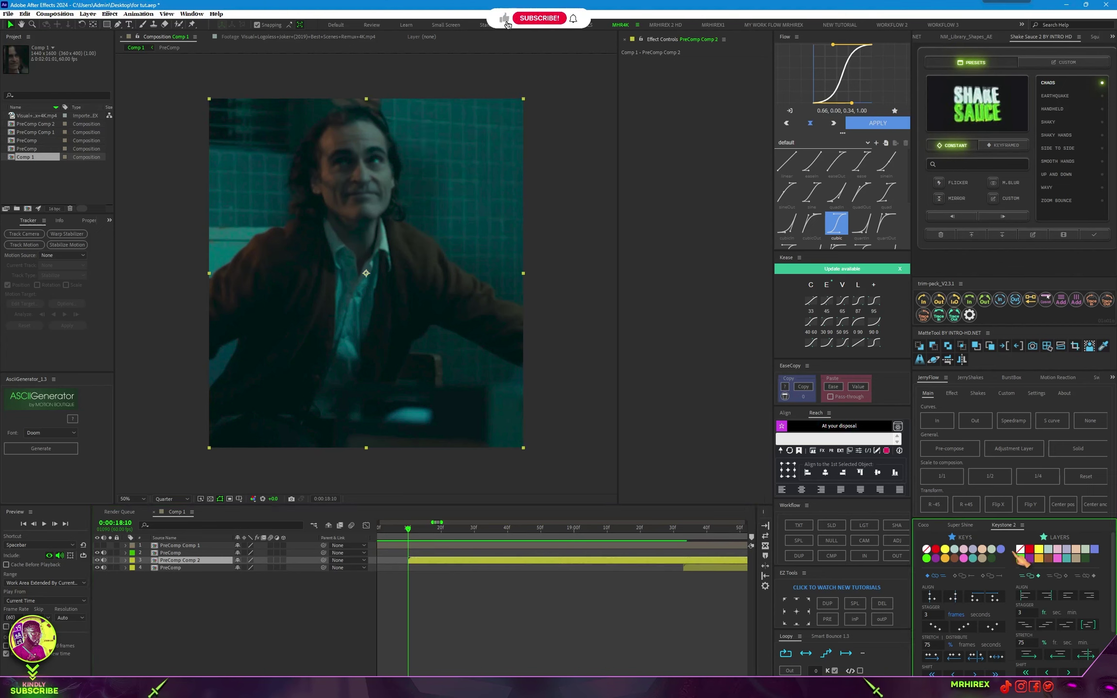
pyautogui.click(502, 546)
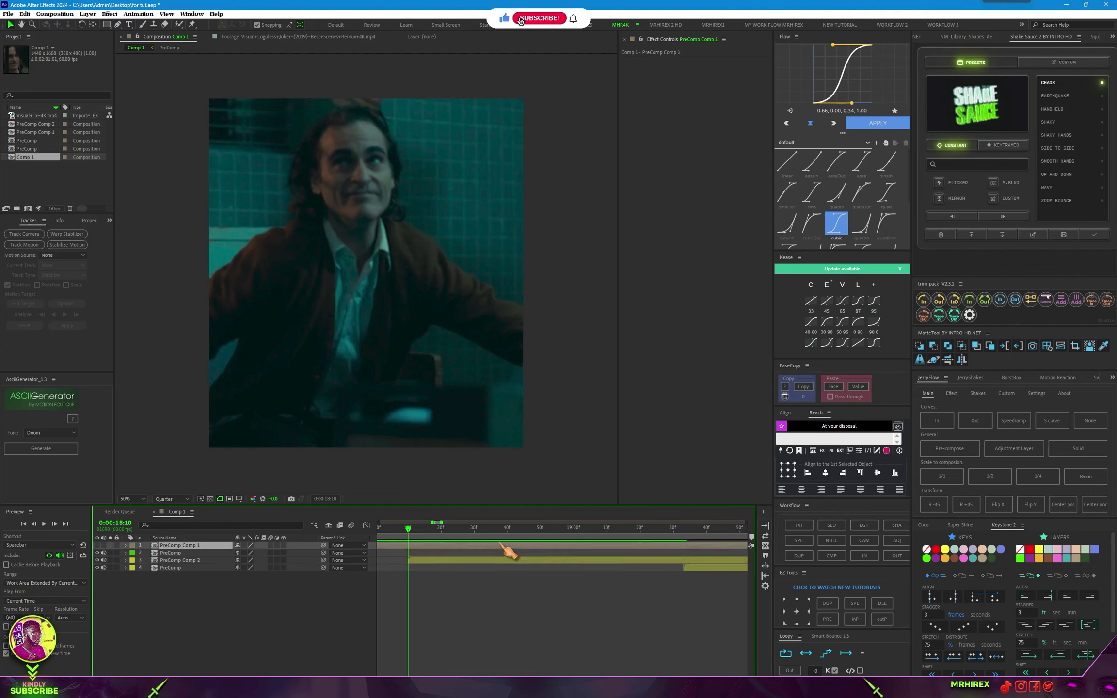
pyautogui.click(1021, 558)
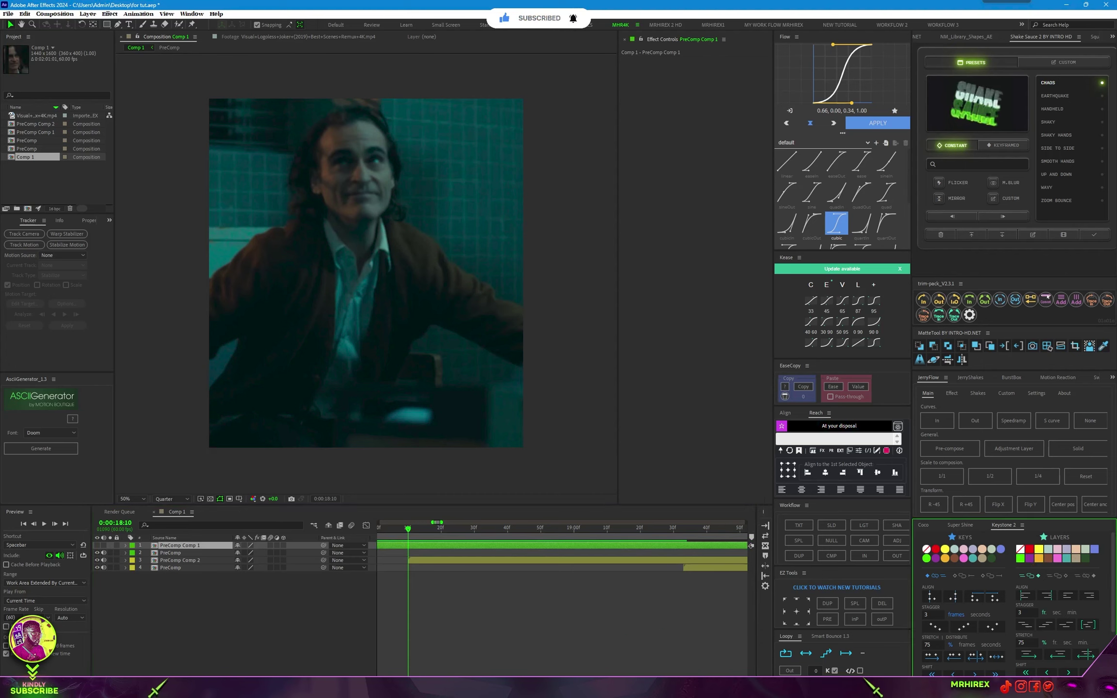
pyautogui.scroll(-5, 444, 628)
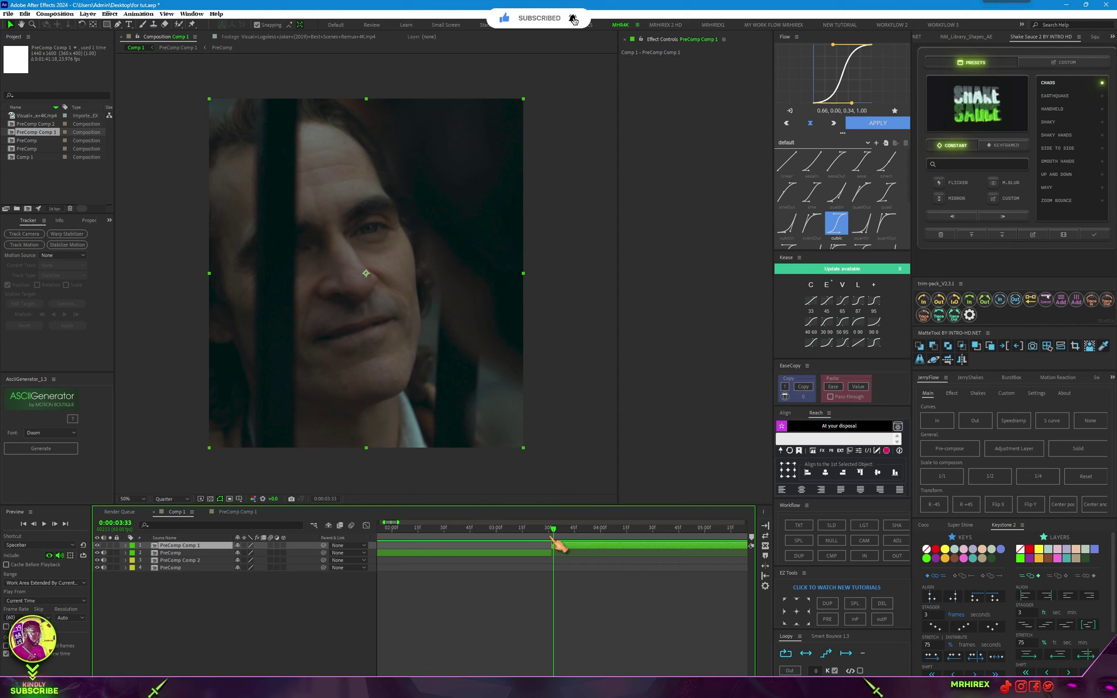
# - Slide PreComp Comp 2 to start at the playhead, 0:00:03:32, and move it under PreComp Comp 1
pyautogui.moveTo(552, 537)
pyautogui.mouseDown()
pyautogui.moveTo(684, 532)
pyautogui.moveTo(554, 546)
pyautogui.mouseUp()
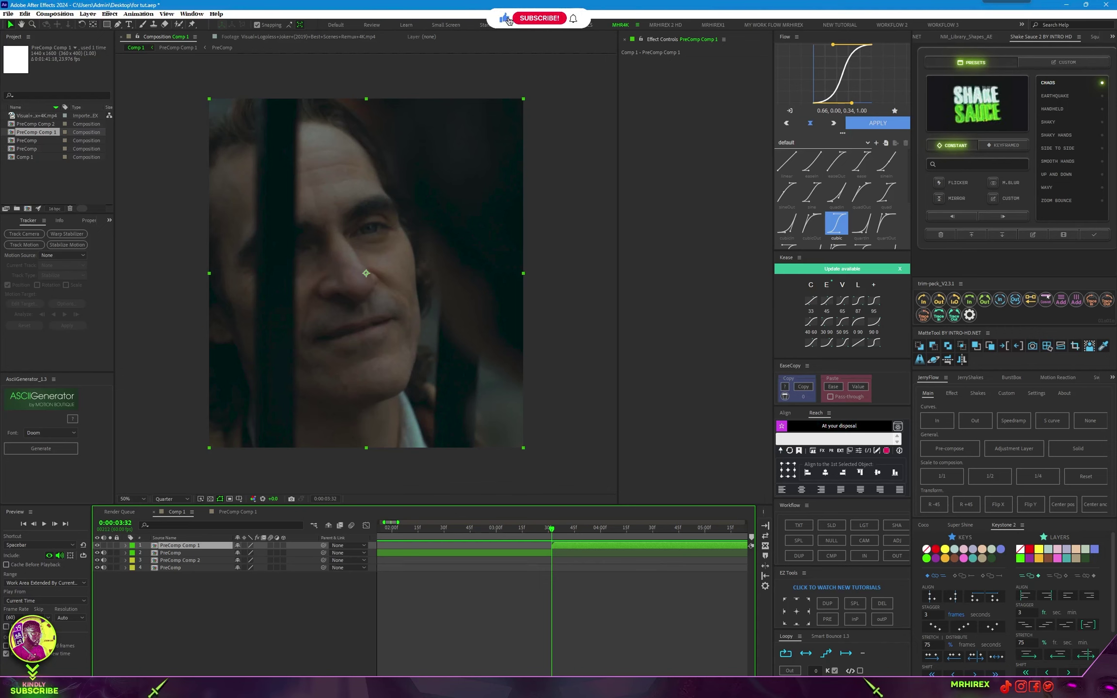
pyautogui.press('-')
pyautogui.press('-')
pyautogui.press('-')
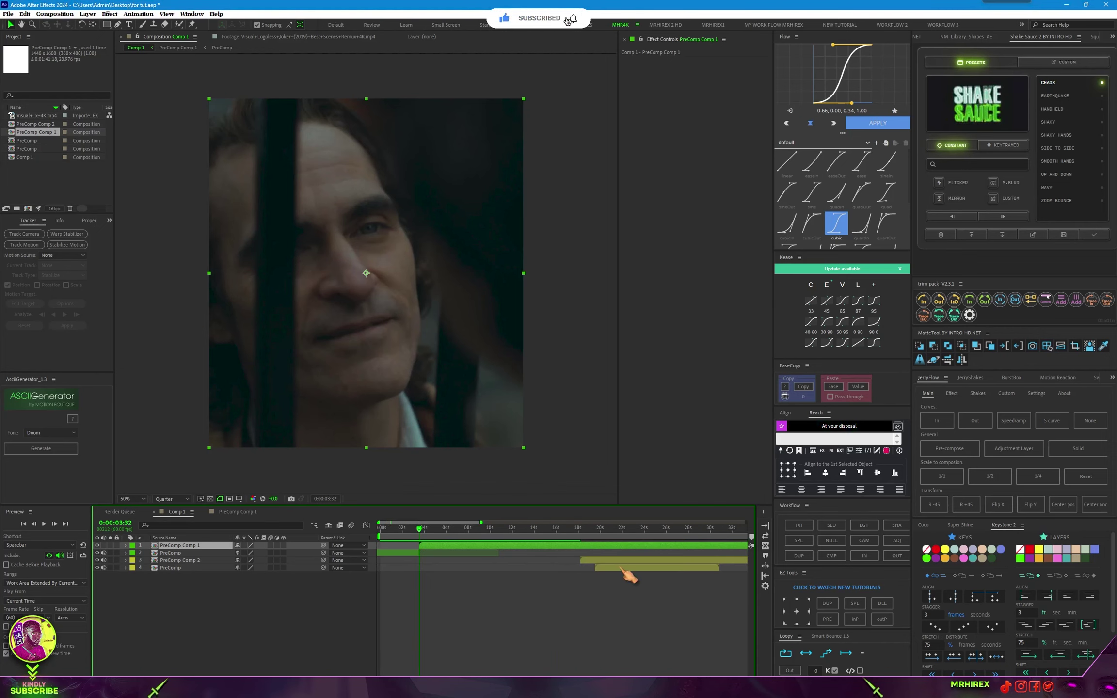
pyautogui.moveTo(620, 562); pyautogui.dragTo(480, 562)
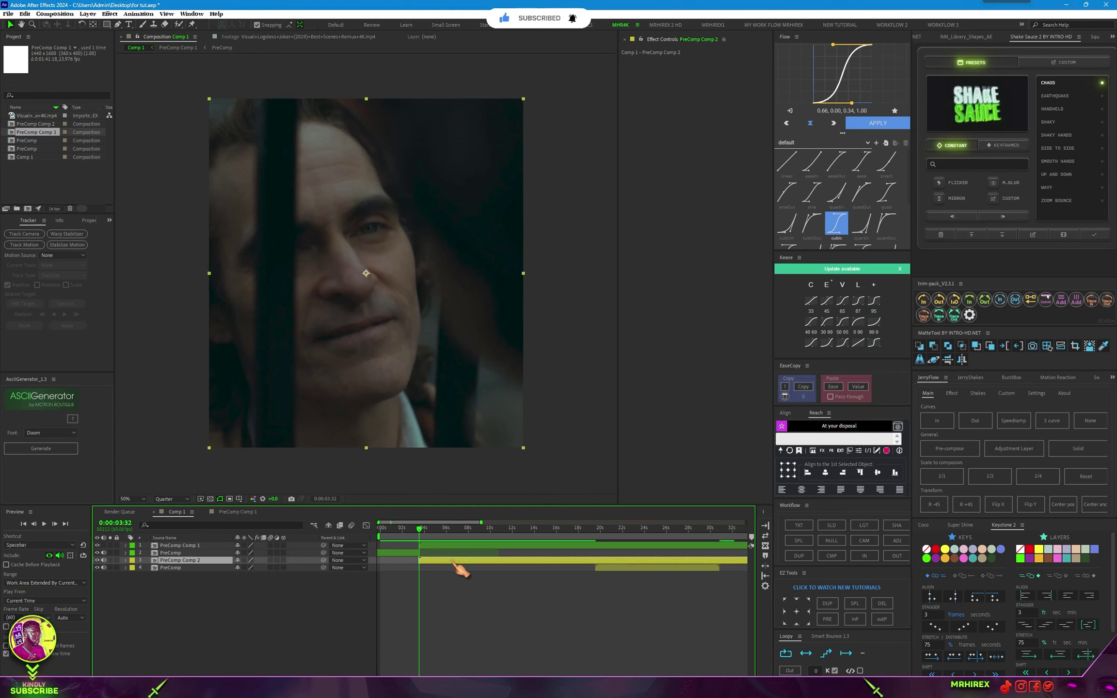
pyautogui.moveTo(197, 562); pyautogui.dragTo(195, 555)
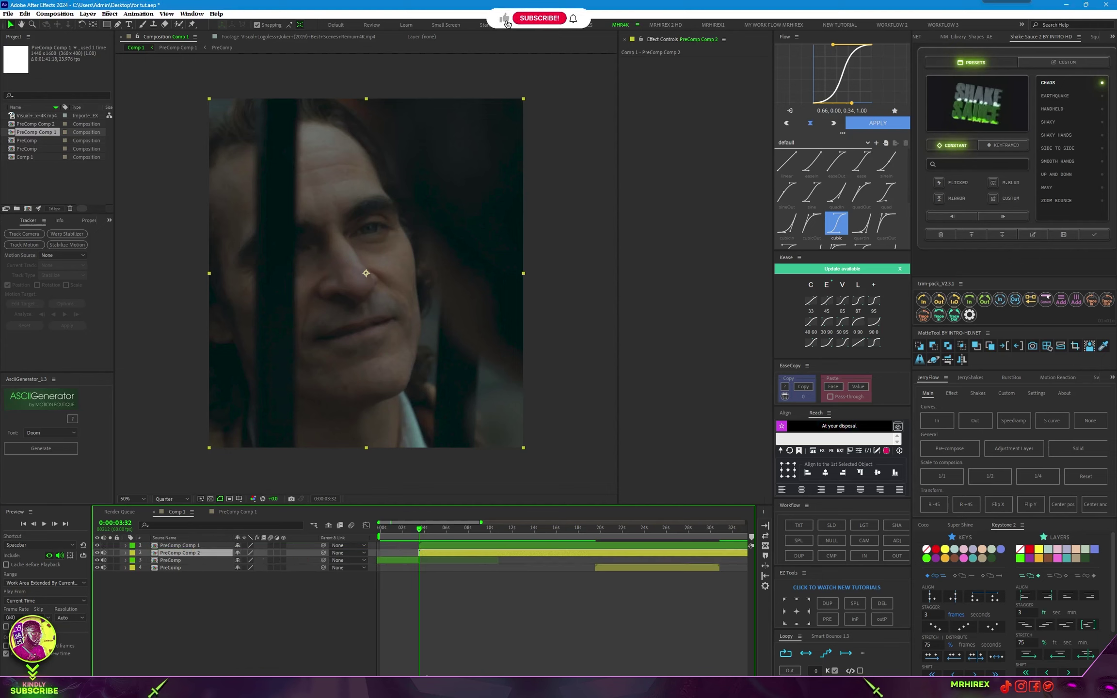
# - Add a red-labelled Null 1 layer above PreComp Comp 1
pyautogui.scroll(3, 420, 606)
pyautogui.scroll(3, 420, 606)
pyautogui.scroll(2, 420, 606)
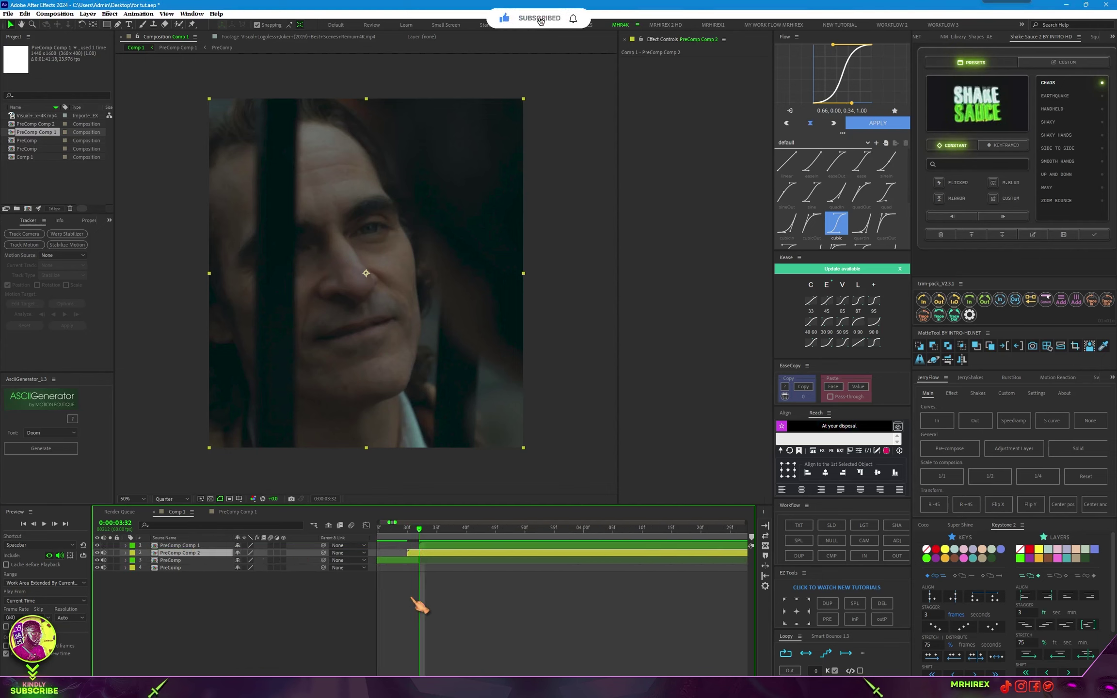
pyautogui.click(435, 548)
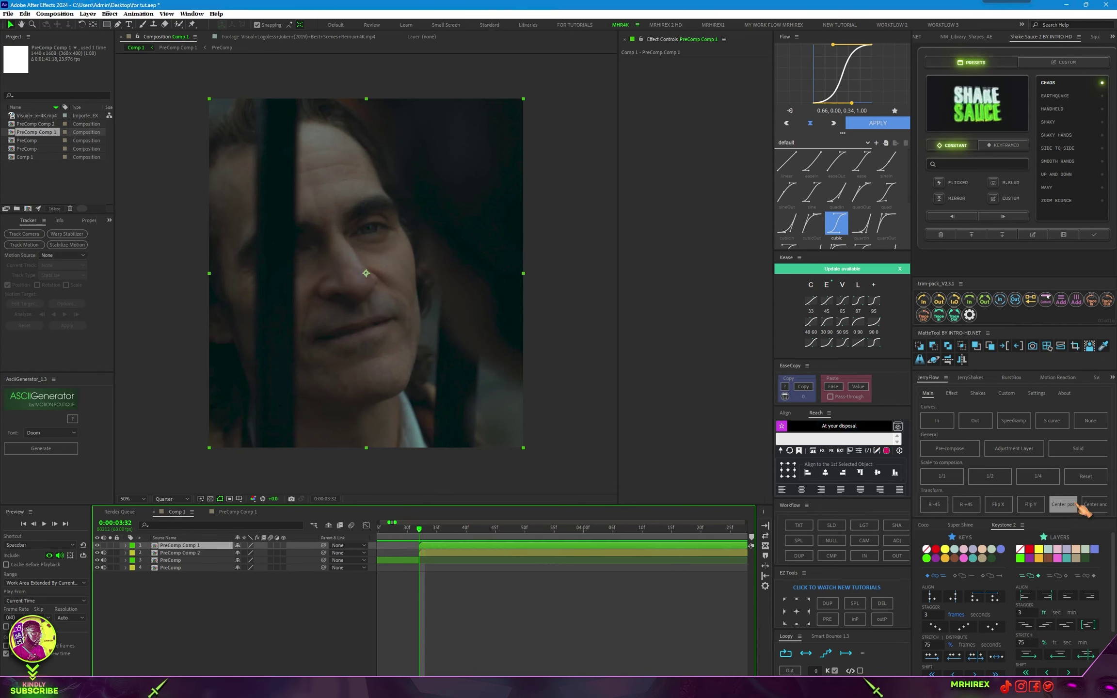
pyautogui.click(832, 540)
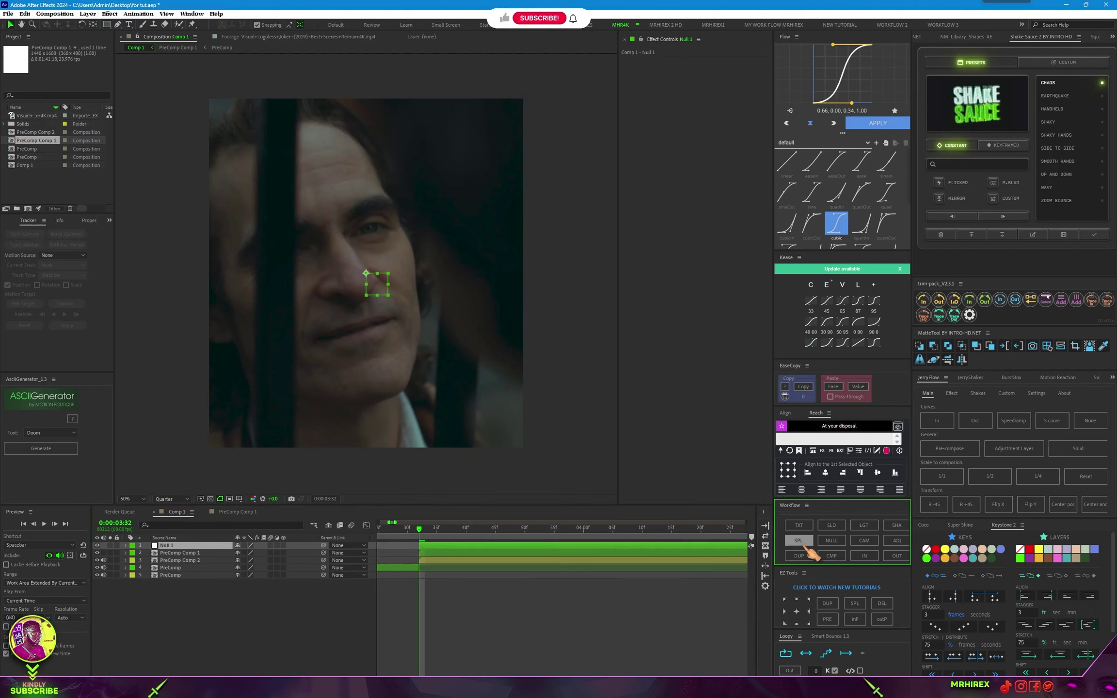
pyautogui.click(1030, 550)
pyautogui.click(445, 560)
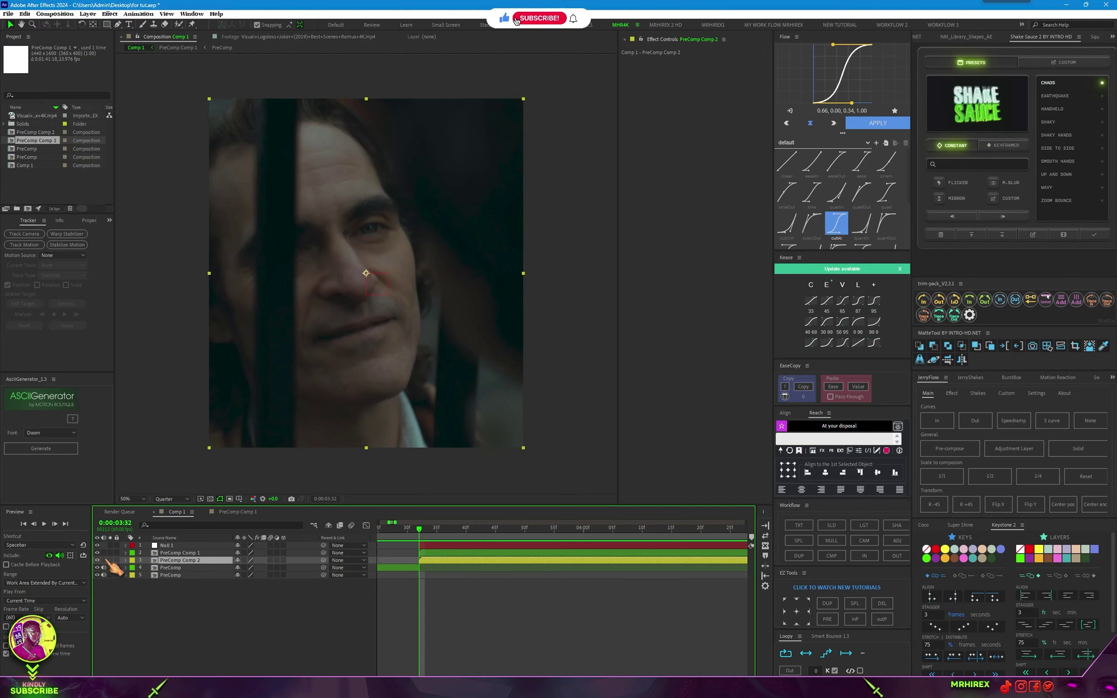
pyautogui.press('.')
pyautogui.press('.')
pyautogui.press('.')
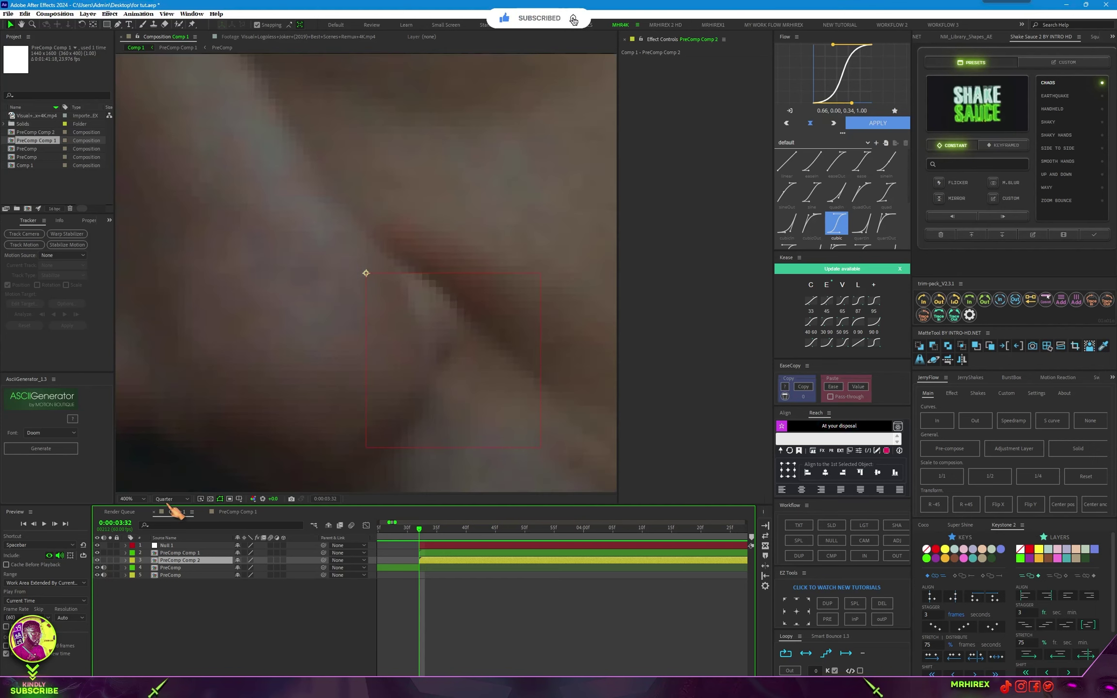
# - Set the preview resolution to Full and save the project
pyautogui.click(171, 499)
pyautogui.click(162, 511)
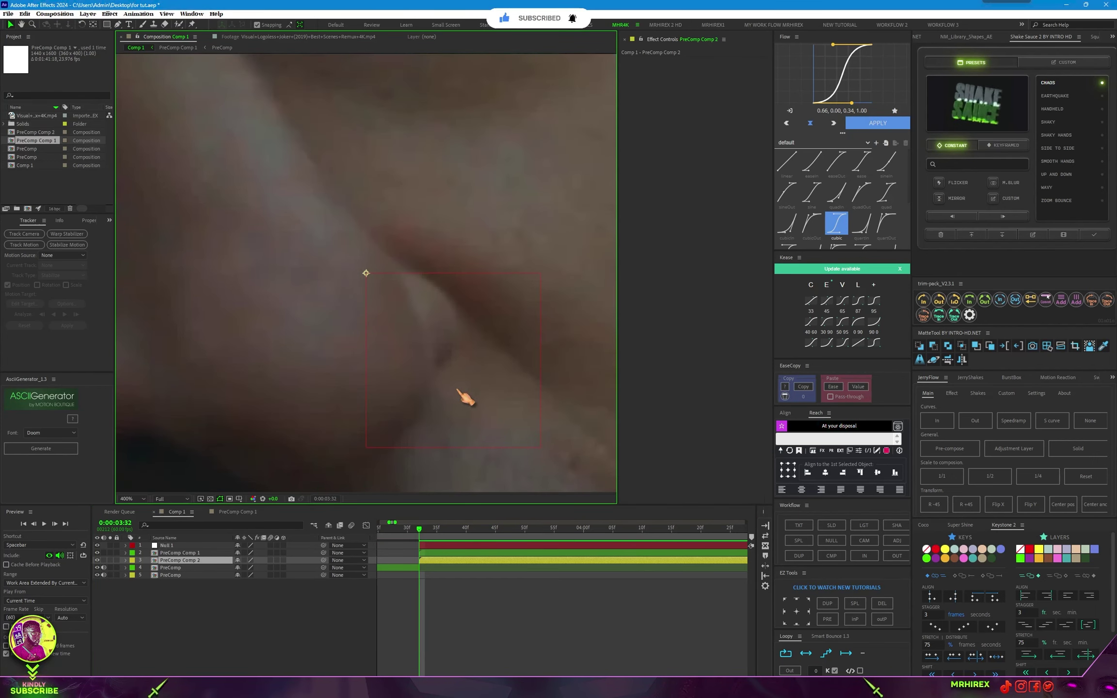
pyautogui.hotkey('ctrl', 's')
# - Zoom in and pan the viewer onto the Joker's eye
pyautogui.scroll(-3, 411, 387)
pyautogui.scroll(3, 393, 346)
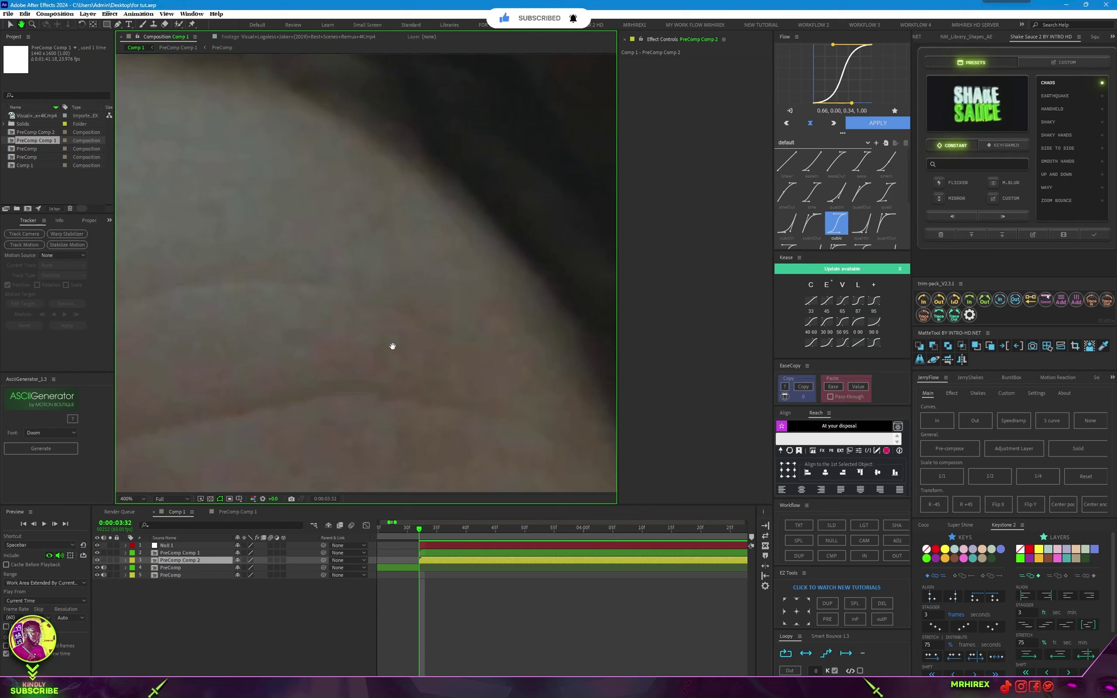
pyautogui.scroll(-3, 392, 346)
pyautogui.scroll(2, 388, 378)
pyautogui.scroll(2, 413, 340)
pyautogui.scroll(2, 396, 350)
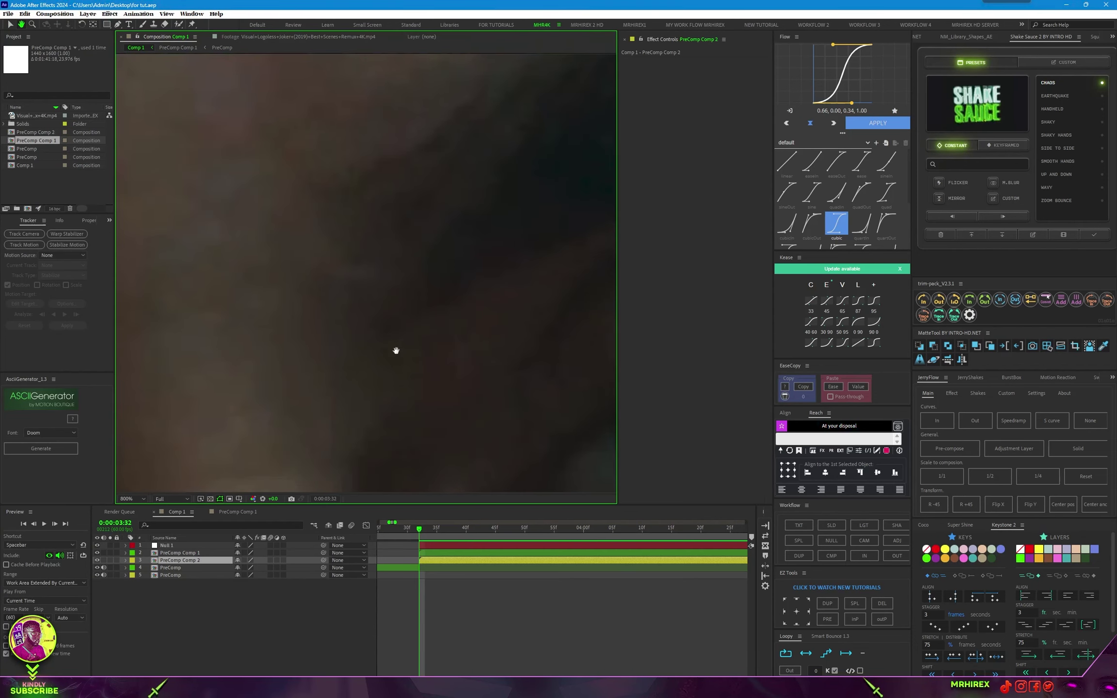
pyautogui.moveTo(396, 350); pyautogui.dragTo(354, 377)
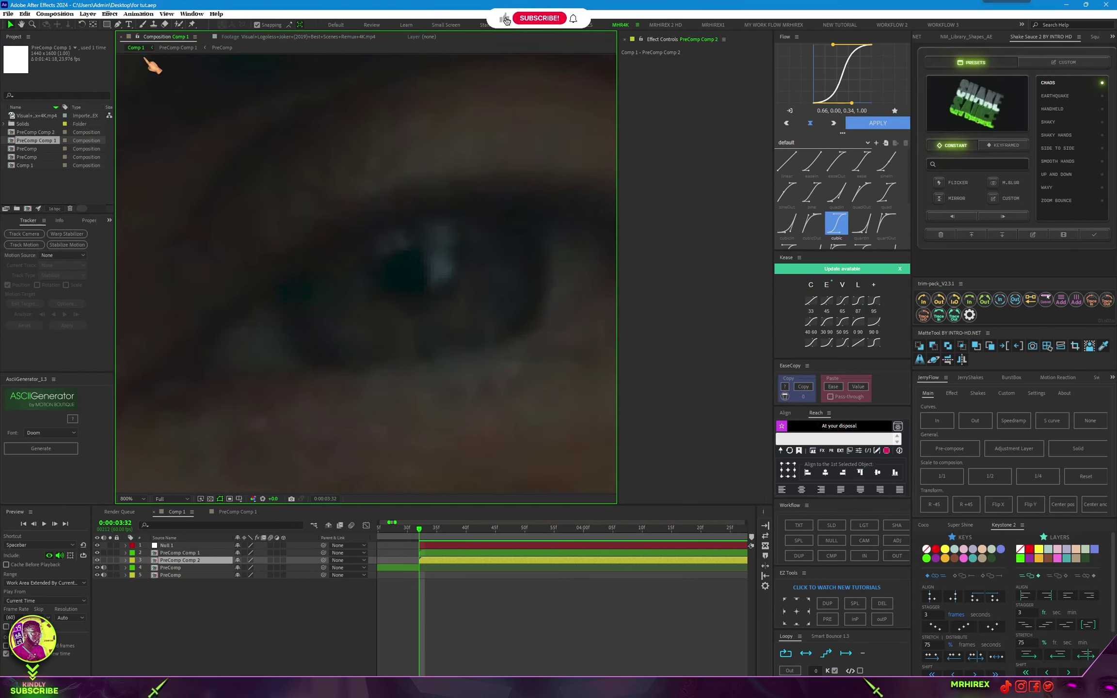
pyautogui.press('g')
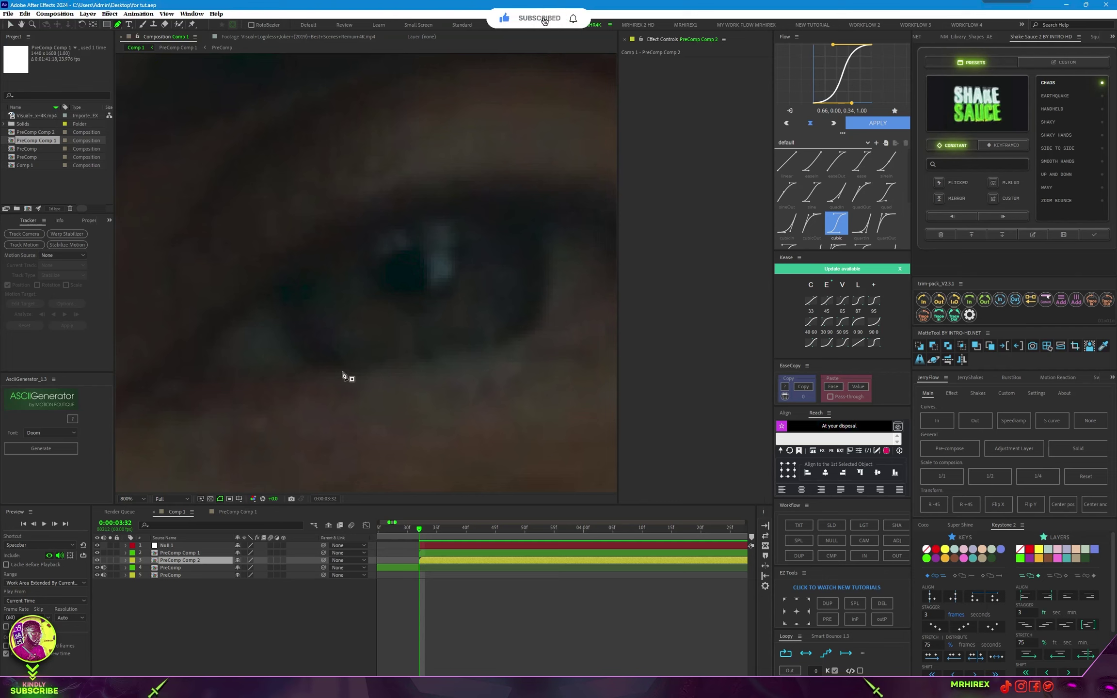
# - Trace the eye with curved mask points along the upper lid, outer corner and lower lid, then close it
pyautogui.click(349, 369)
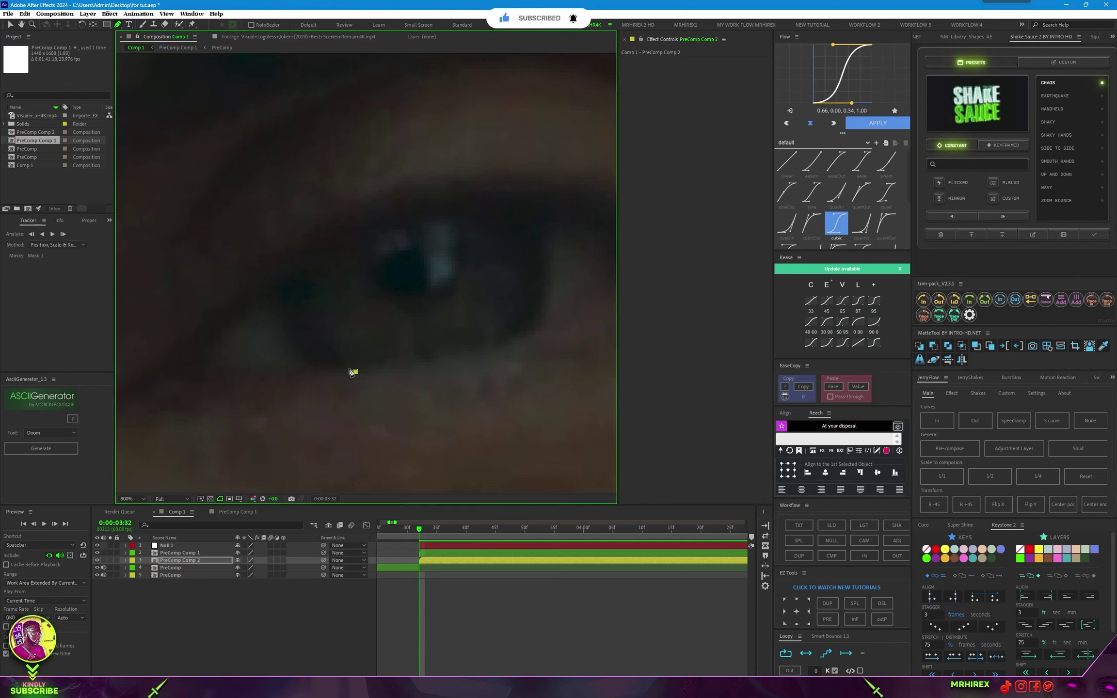
pyautogui.moveTo(303, 355); pyautogui.dragTo(293, 333)
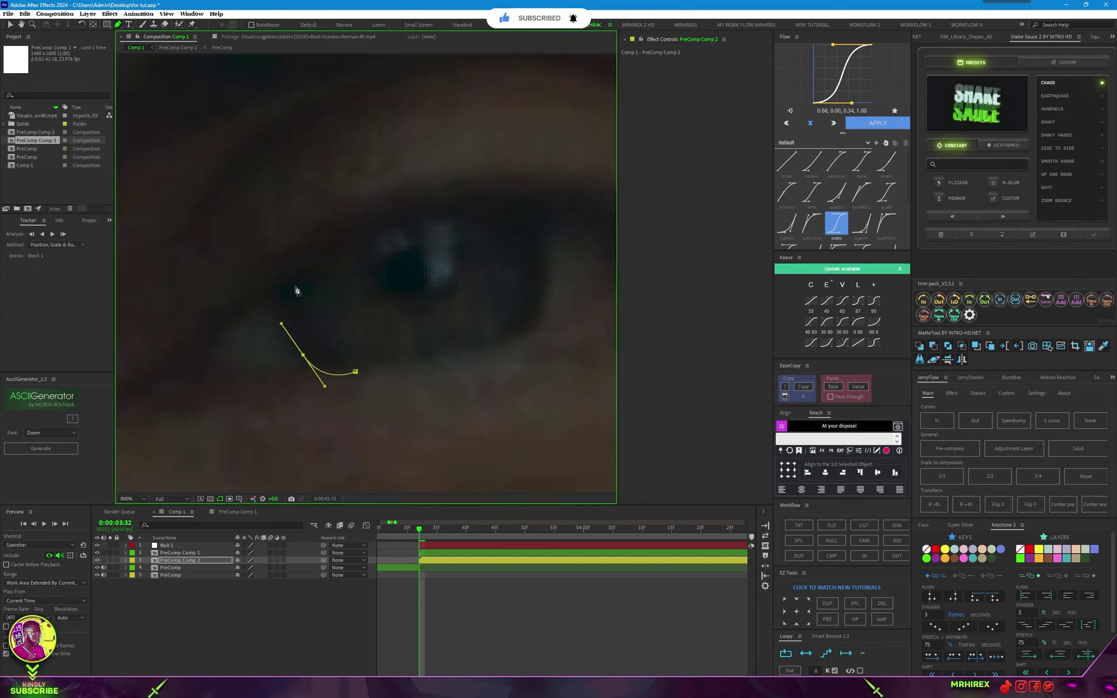
pyautogui.moveTo(300, 265); pyautogui.dragTo(323, 248)
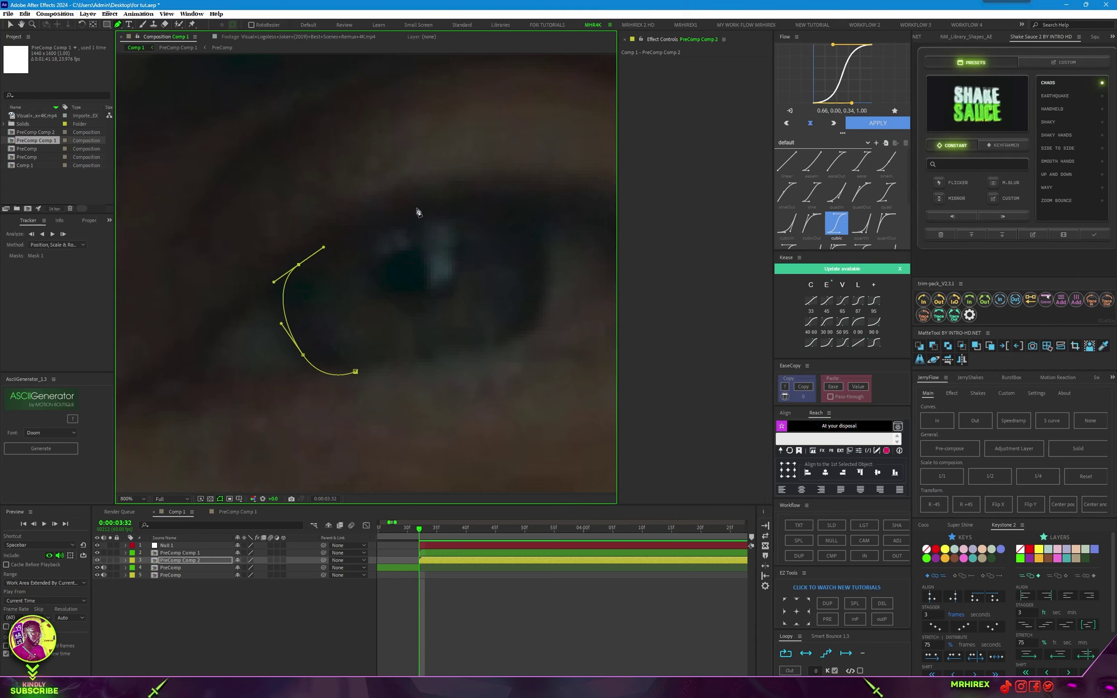
pyautogui.moveTo(418, 206); pyautogui.dragTo(533, 204)
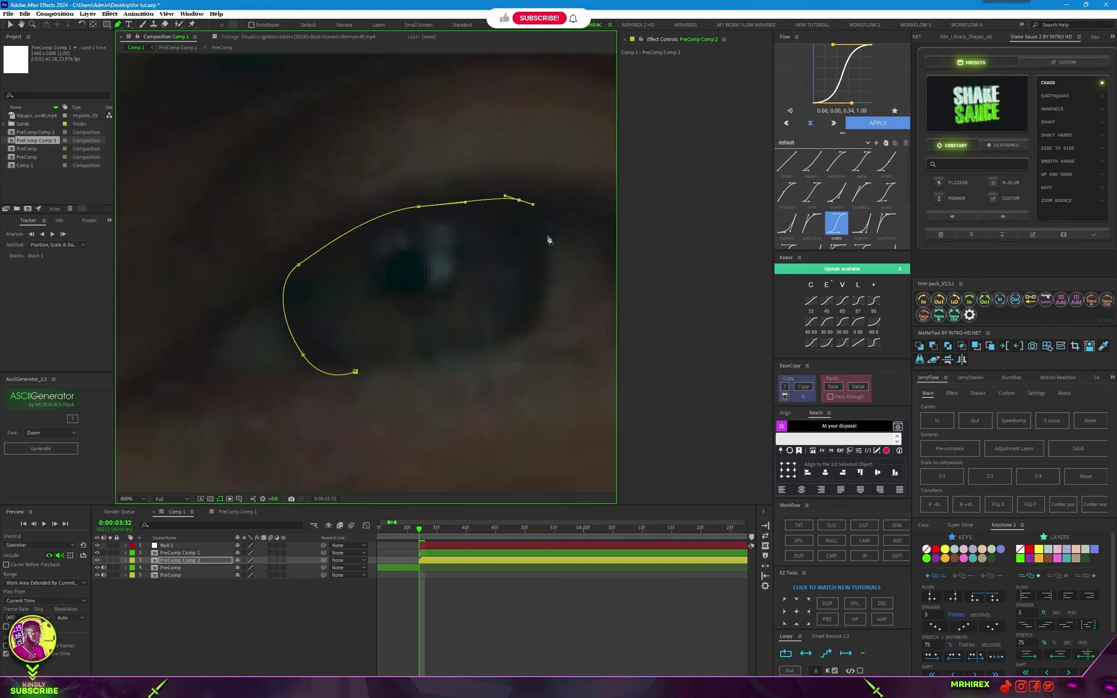
pyautogui.moveTo(544, 309); pyautogui.dragTo(502, 354)
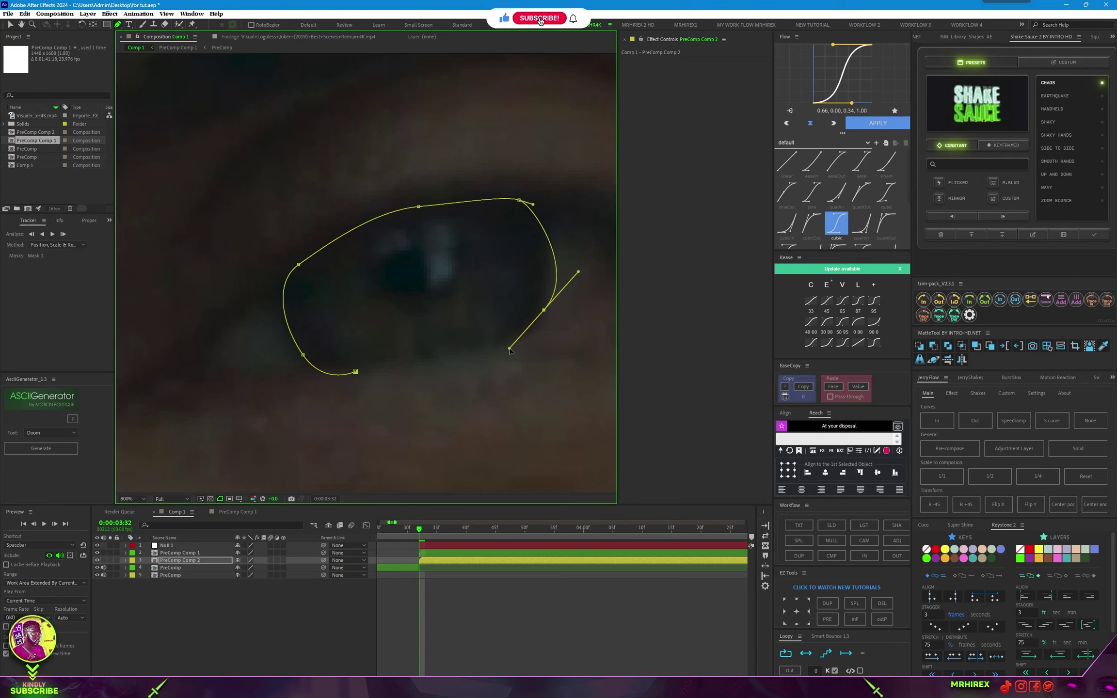
pyautogui.moveTo(401, 364); pyautogui.dragTo(379, 370)
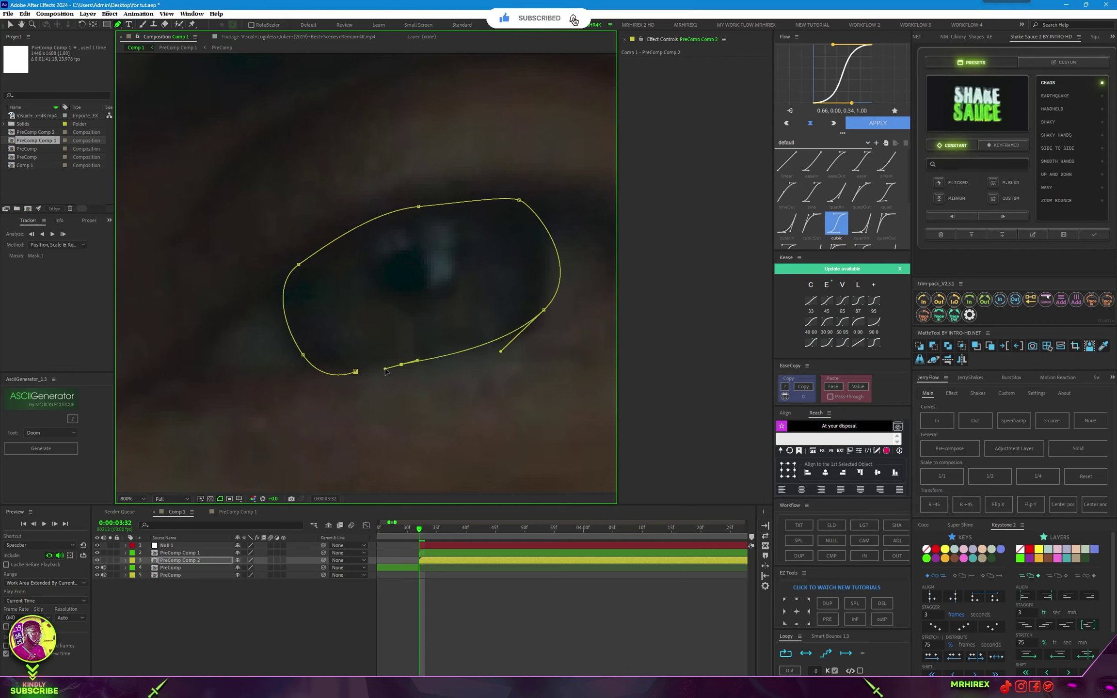
pyautogui.click(355, 372)
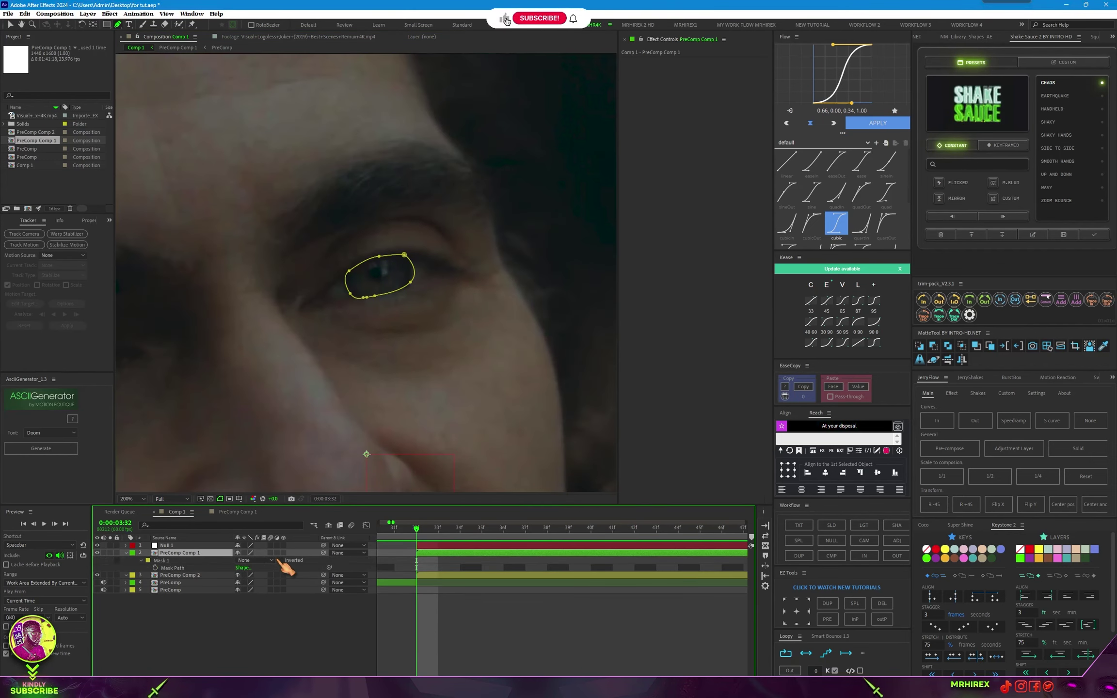
# - Change Mask 1's mode on PreComp Comp 1 from None to Subtract
pyautogui.click(254, 561)
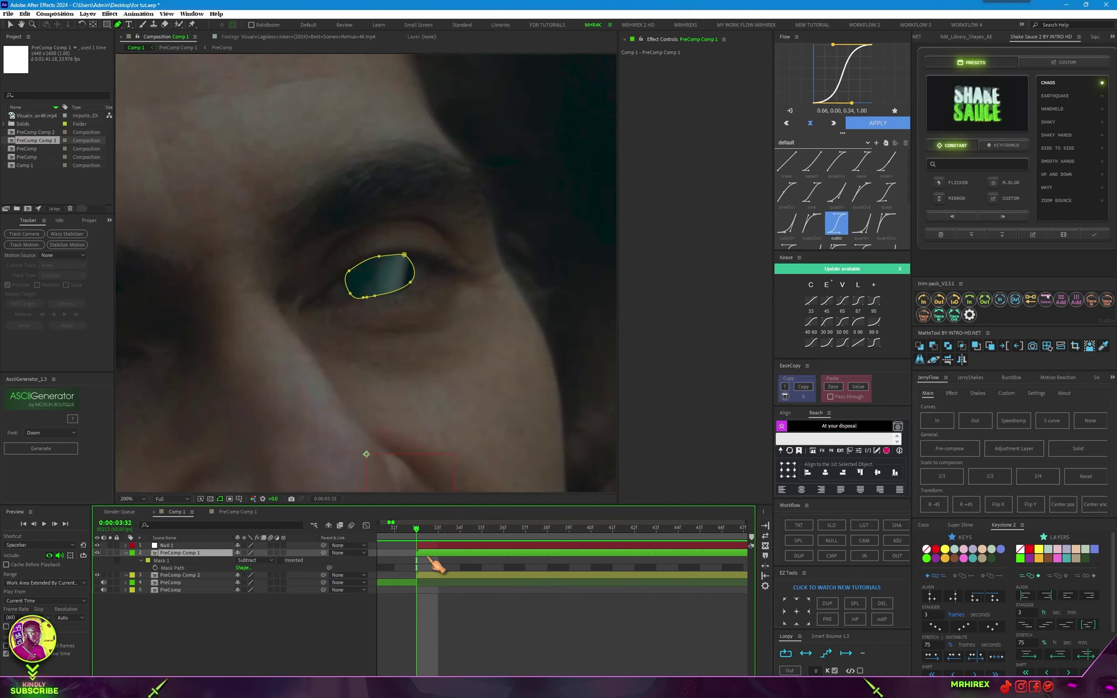
pyautogui.click(432, 547)
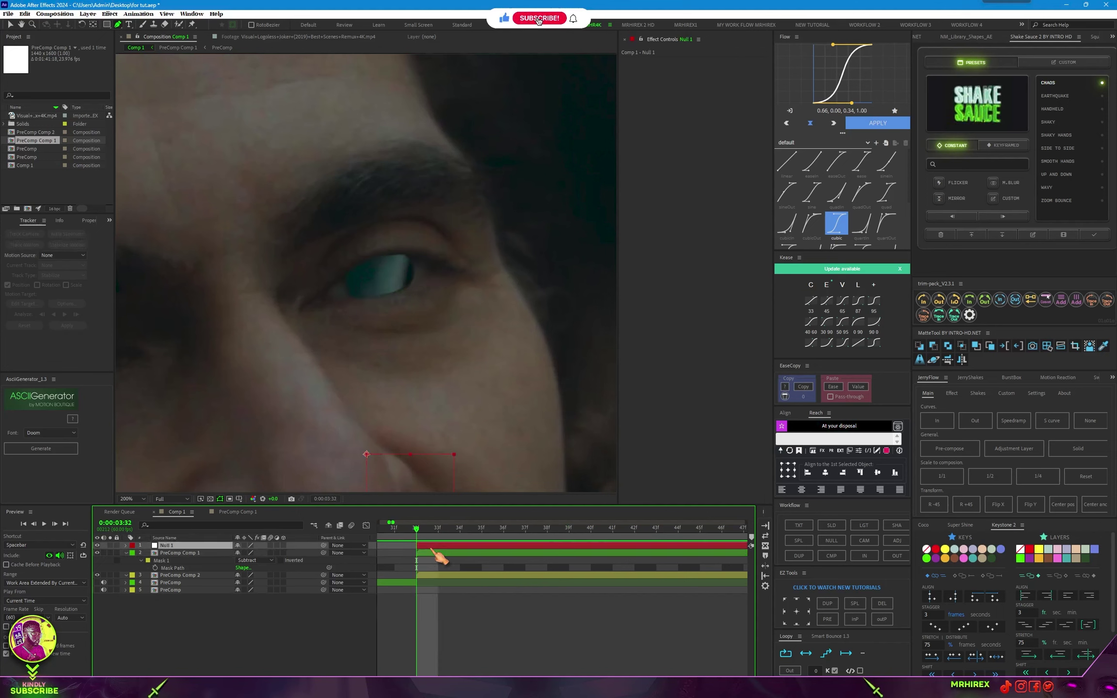
pyautogui.click(433, 553)
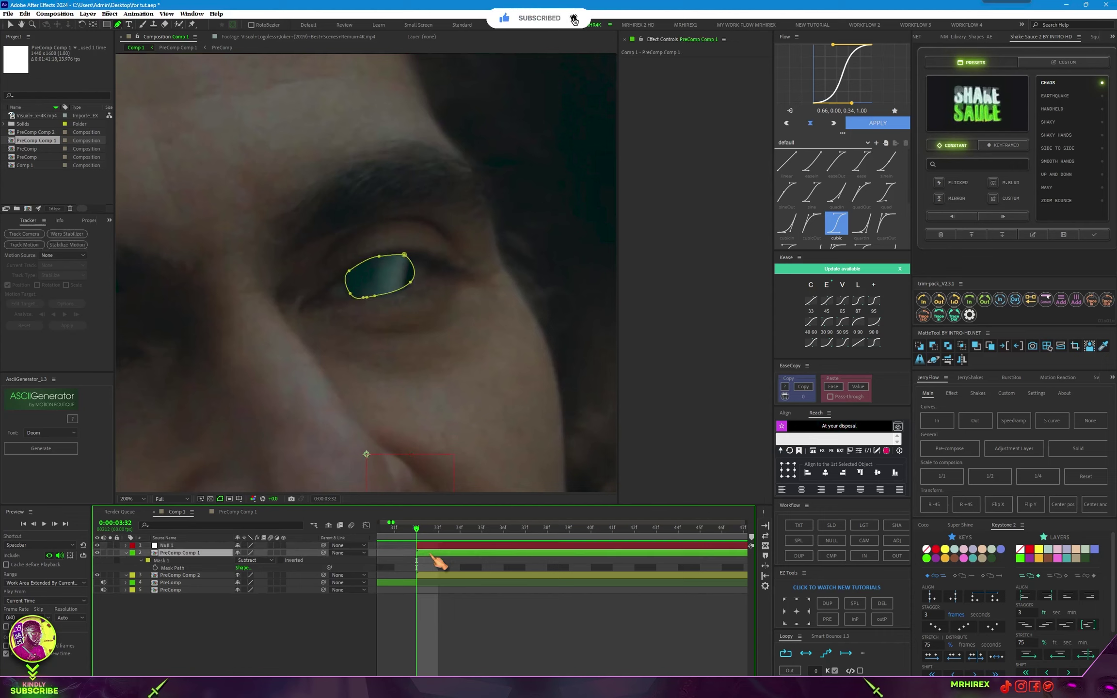
pyautogui.click(429, 546)
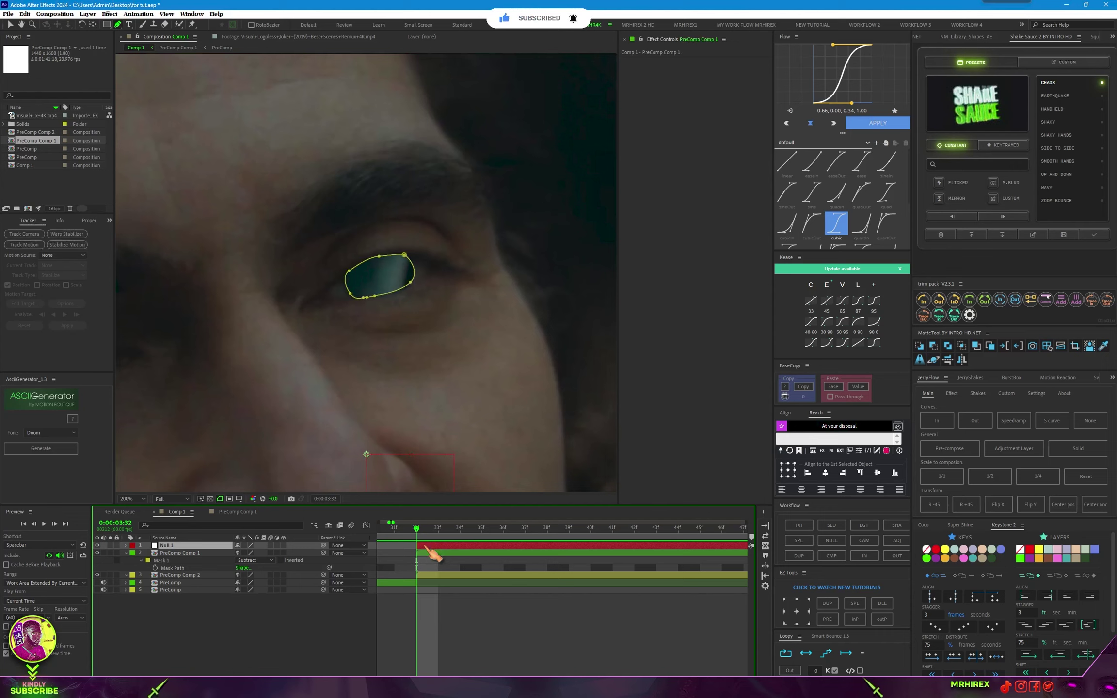
pyautogui.click(427, 553)
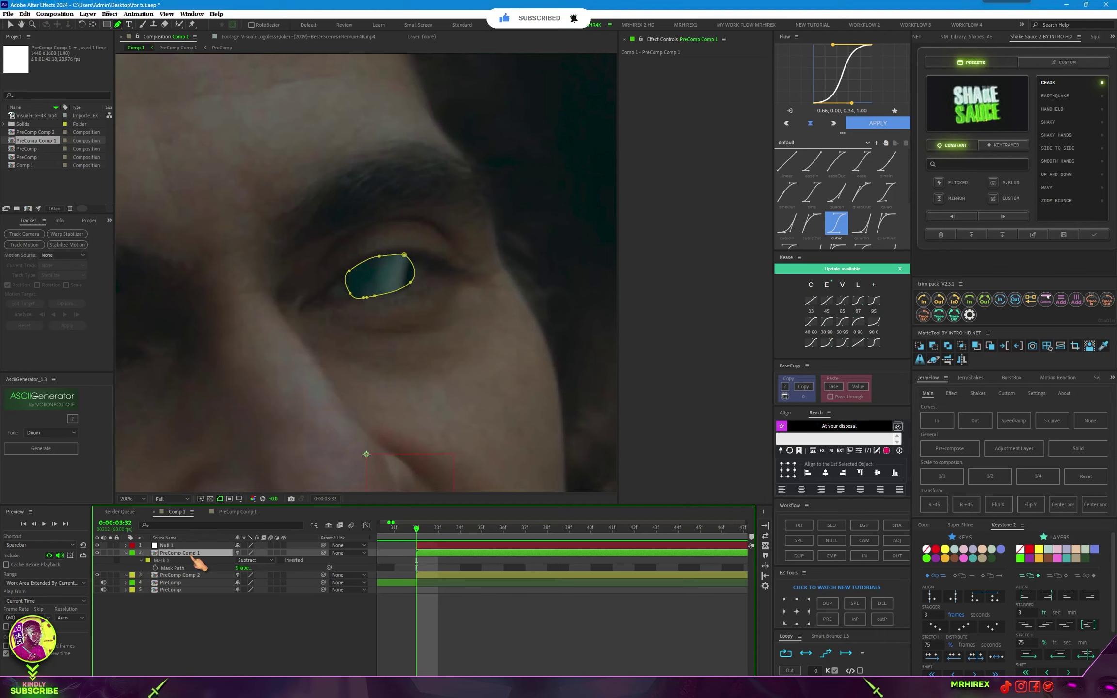
# - Pre-compose the eye layer into a new PreComp composition and open it
pyautogui.click(946, 455)
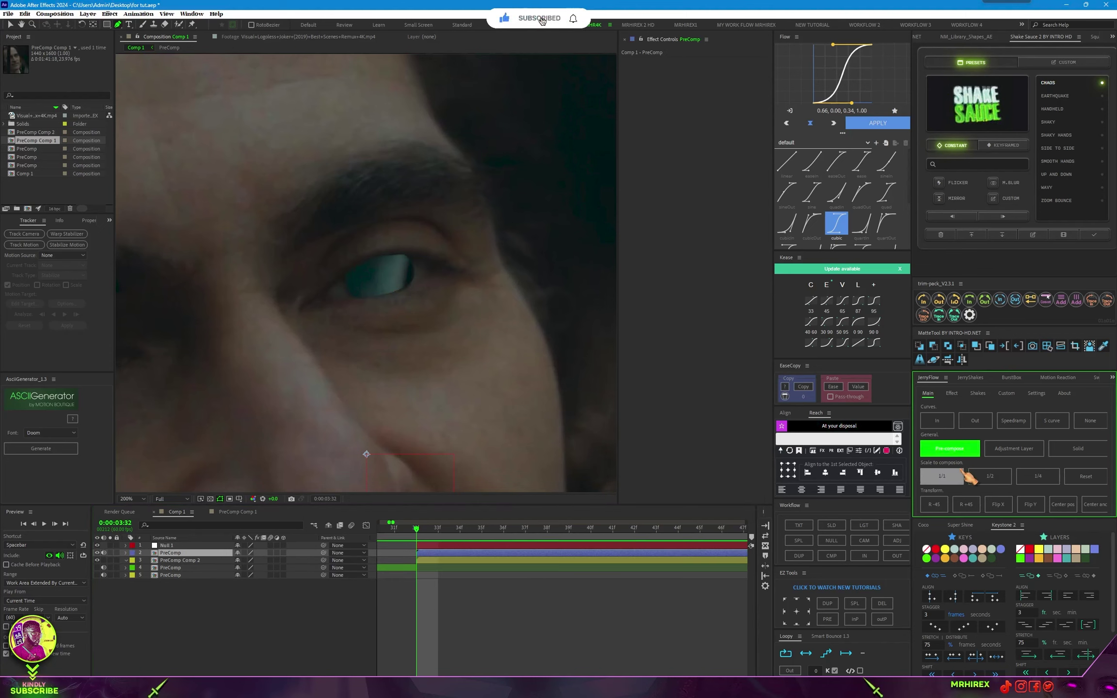
pyautogui.click(1031, 571)
pyautogui.doubleClick(450, 554)
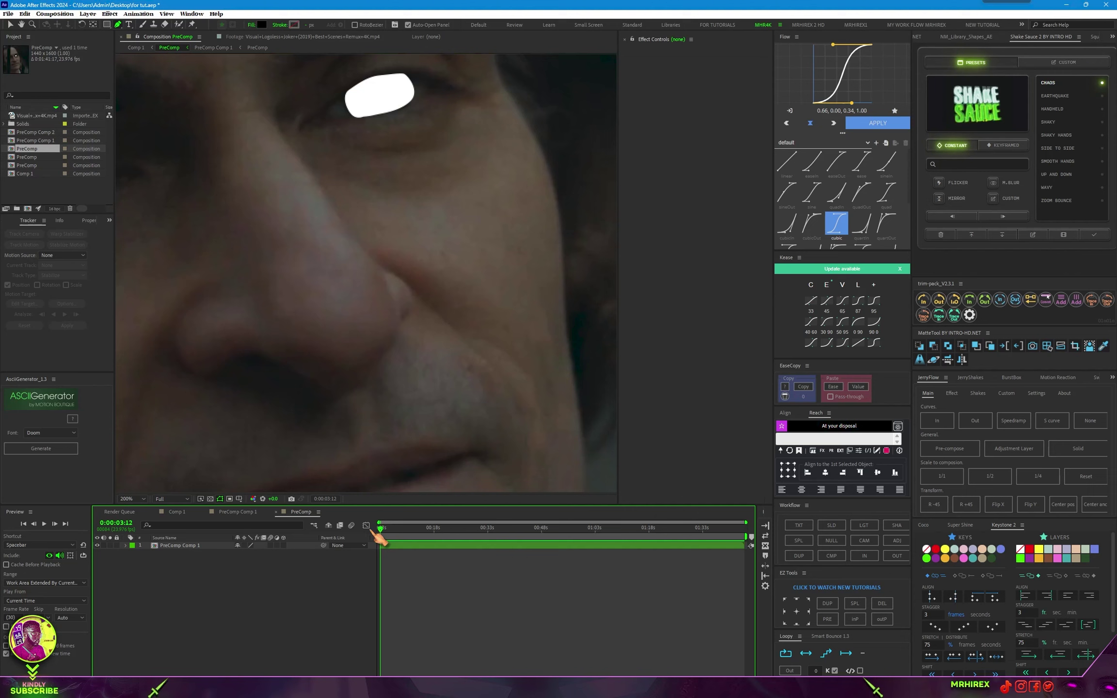
# - Duplicate PreComp Comp 1 and invert the copy's eye mask
pyautogui.click(395, 547)
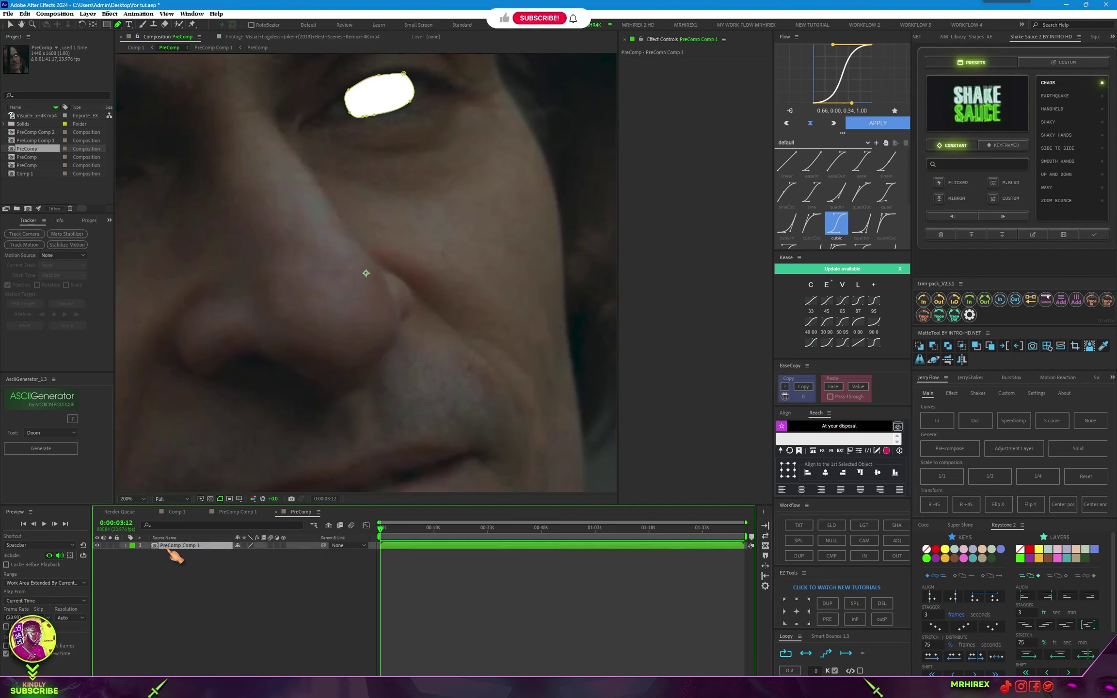
pyautogui.hotkey('ctrl', 'd')
pyautogui.click(179, 553)
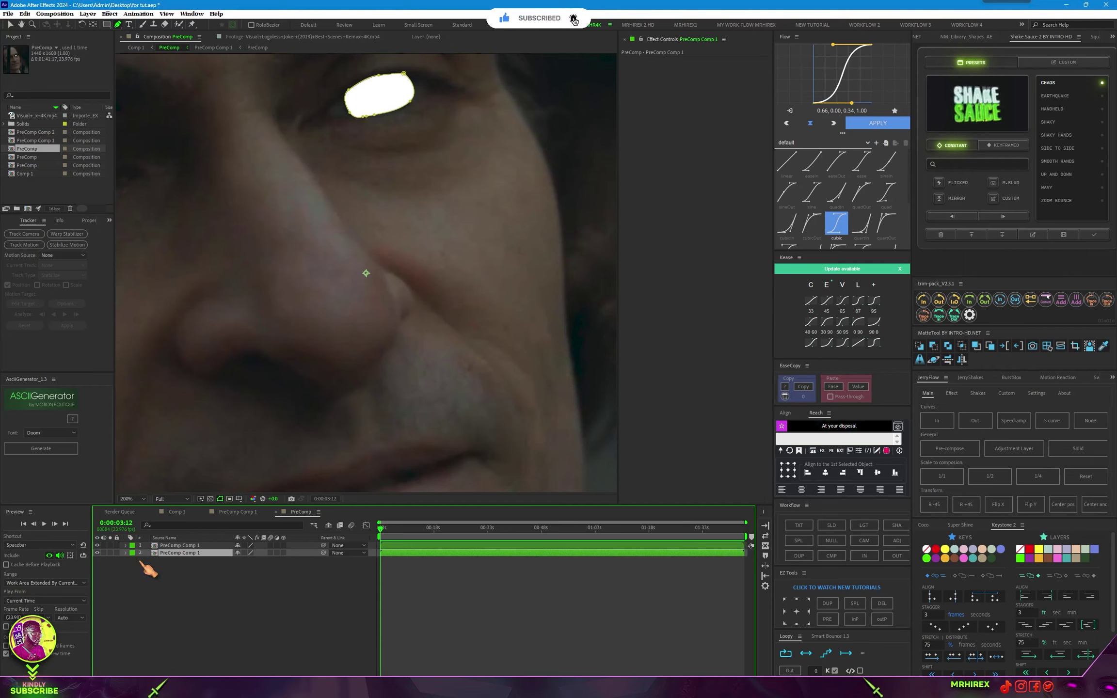
pyautogui.press('m')
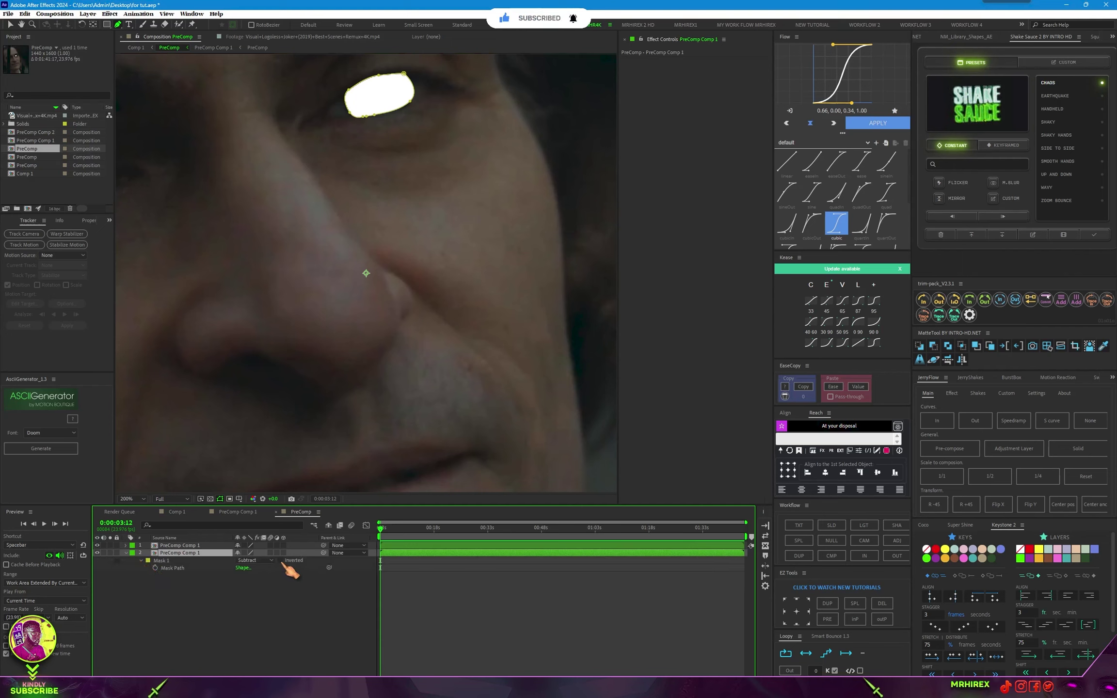
pyautogui.click(281, 562)
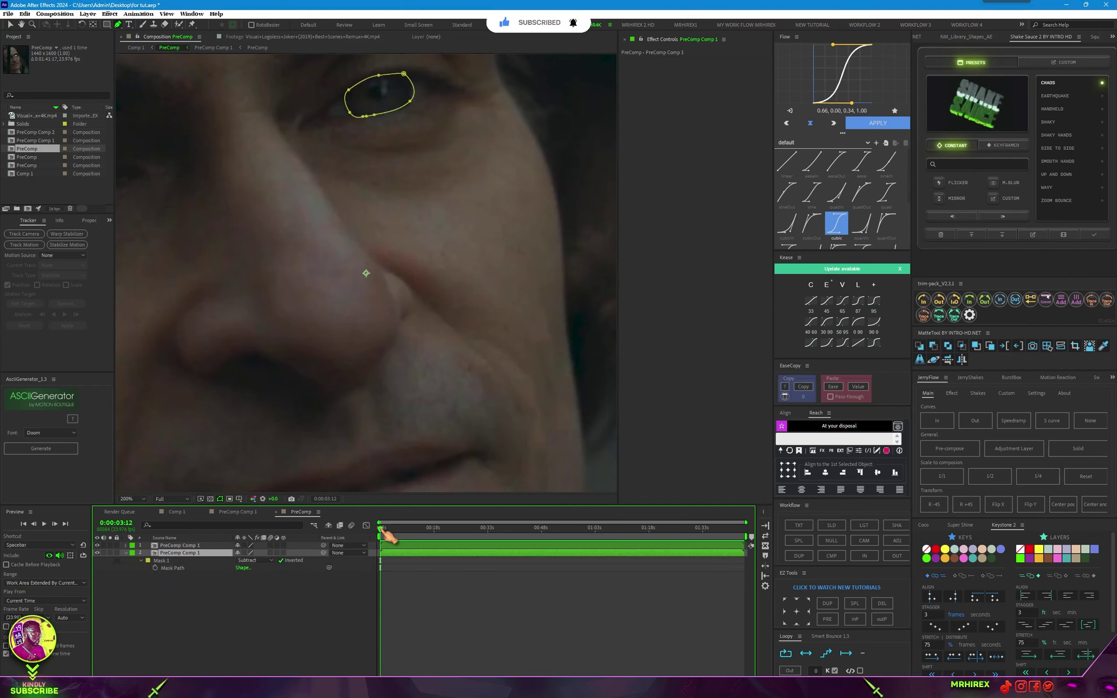
# - Keyframe the lower copy's Y Position from 800 to 848, placing the end keyframe near the start
pyautogui.moveTo(381, 527)
pyautogui.mouseDown()
pyautogui.moveTo(557, 558)
pyautogui.moveTo(312, 561)
pyautogui.mouseUp()
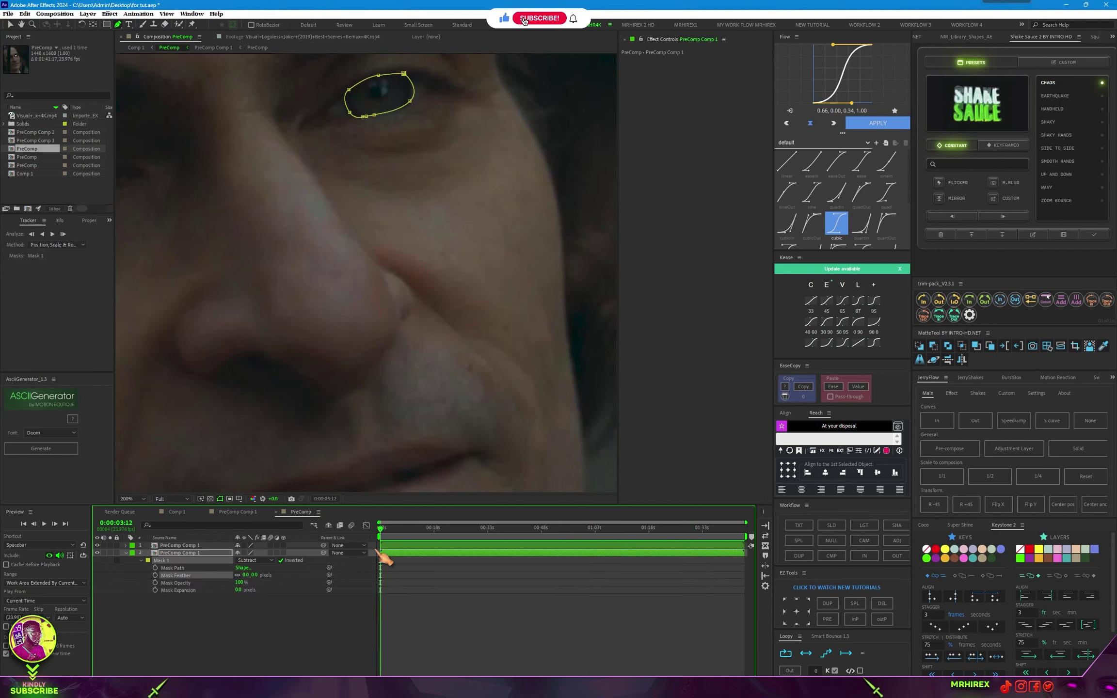
pyautogui.press('m')
pyautogui.press('m')
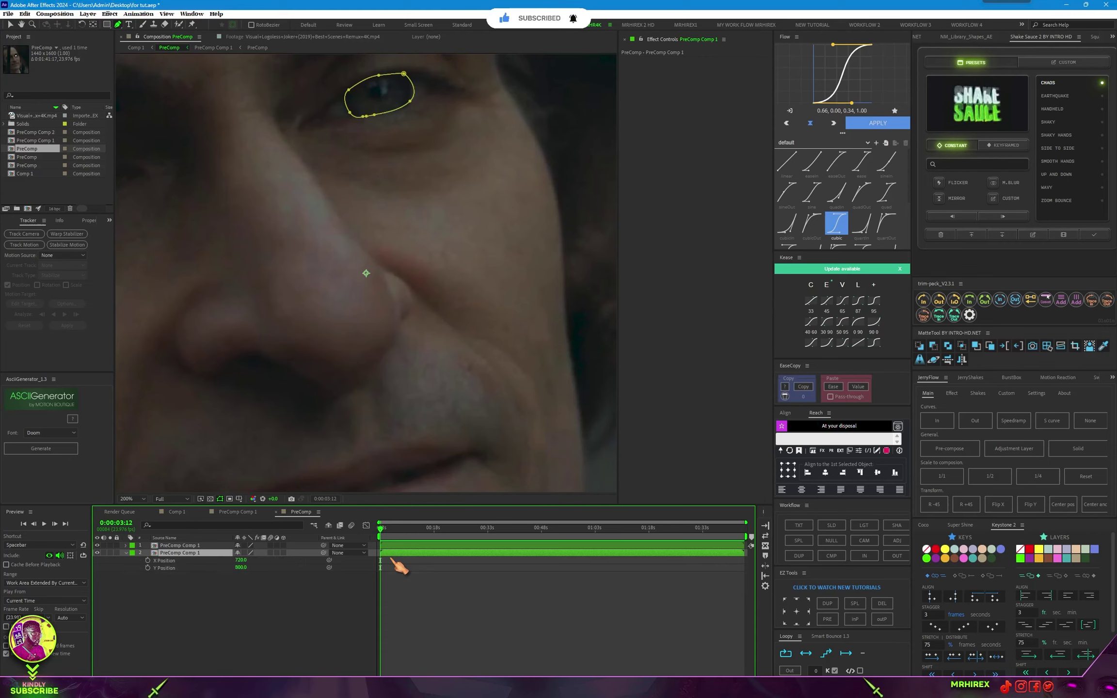
pyautogui.press('p')
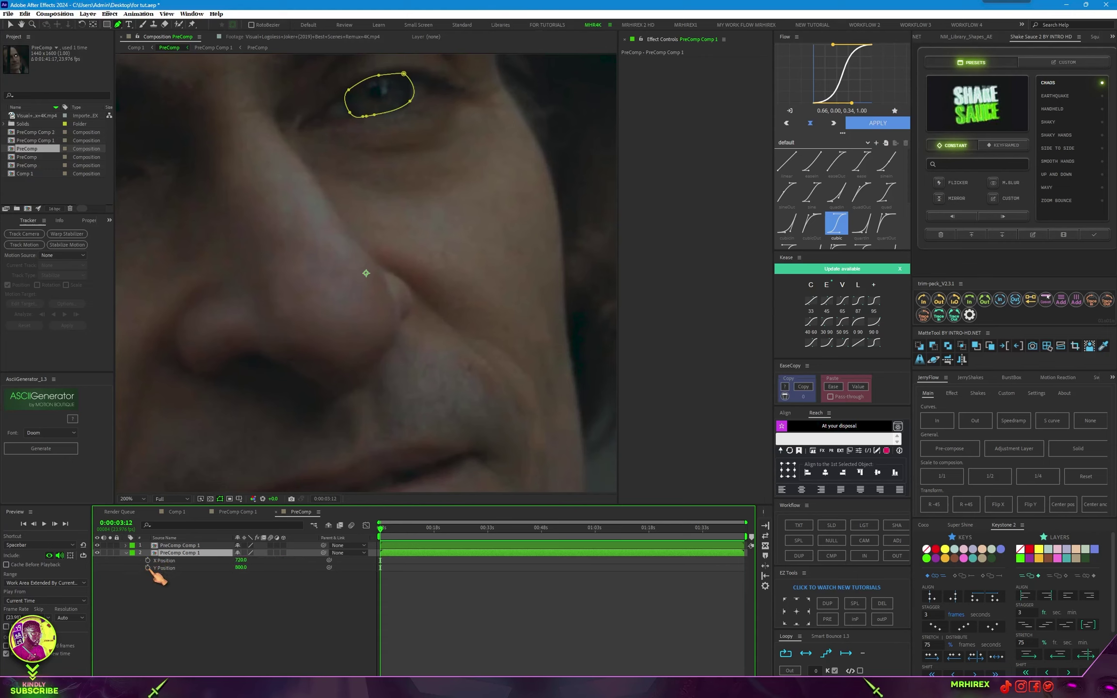
pyautogui.click(148, 568)
pyautogui.moveTo(380, 528)
pyautogui.mouseDown()
pyautogui.moveTo(630, 528)
pyautogui.moveTo(738, 562)
pyautogui.mouseUp()
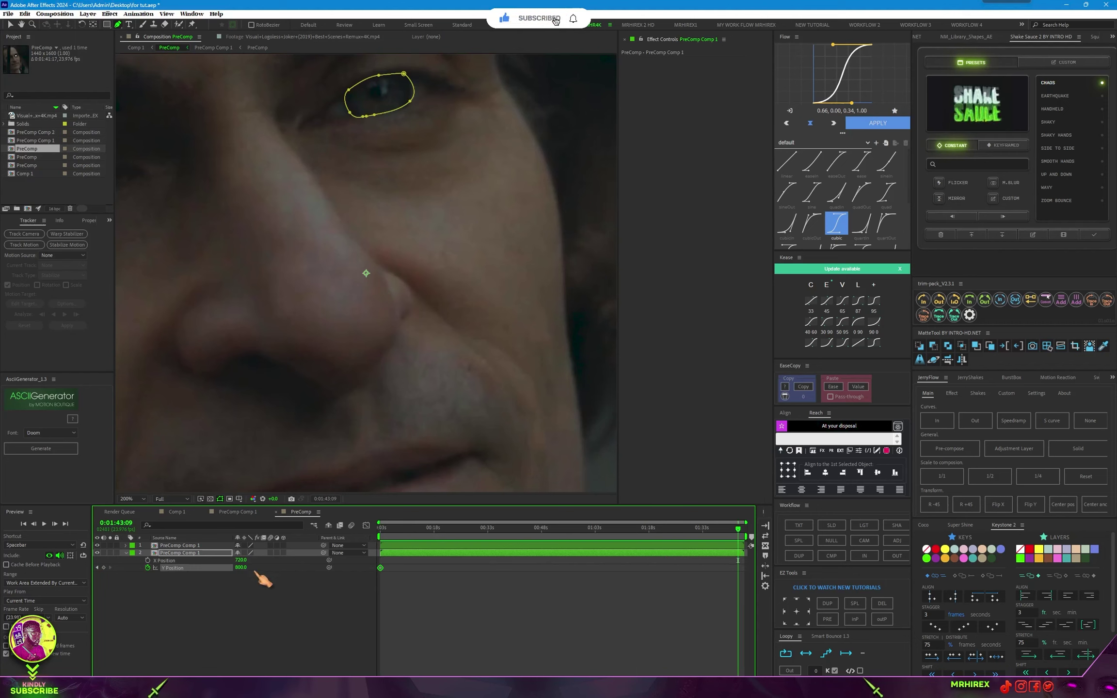
pyautogui.moveTo(239, 567); pyautogui.dragTo(256, 565)
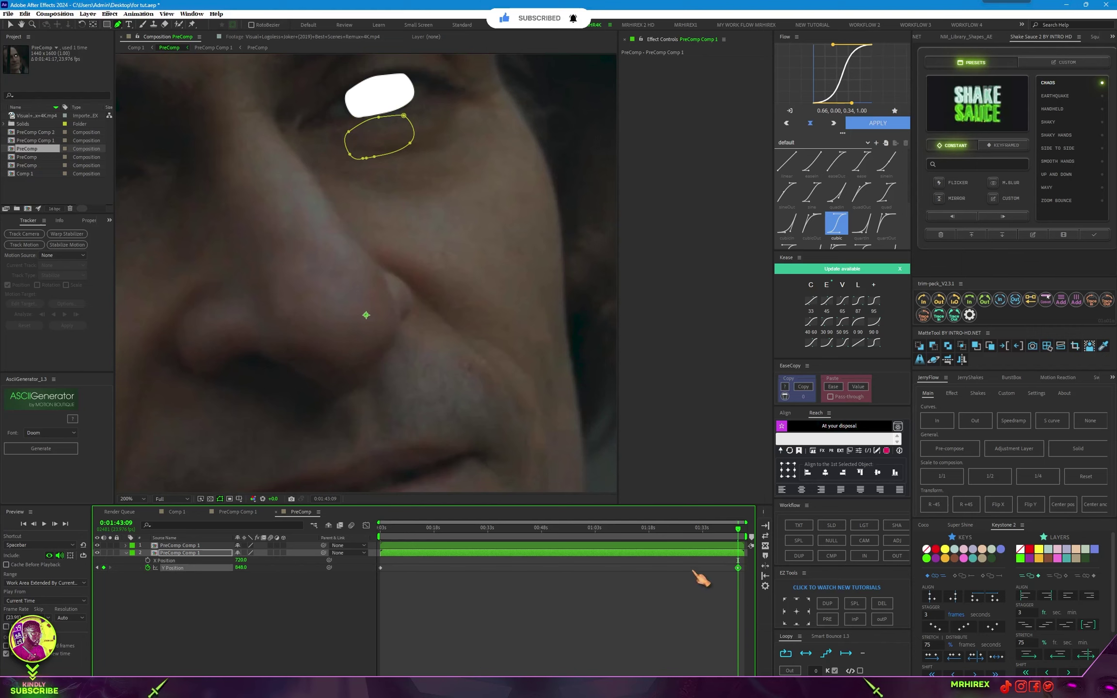
pyautogui.moveTo(738, 568); pyautogui.dragTo(692, 528)
pyautogui.press('Home')
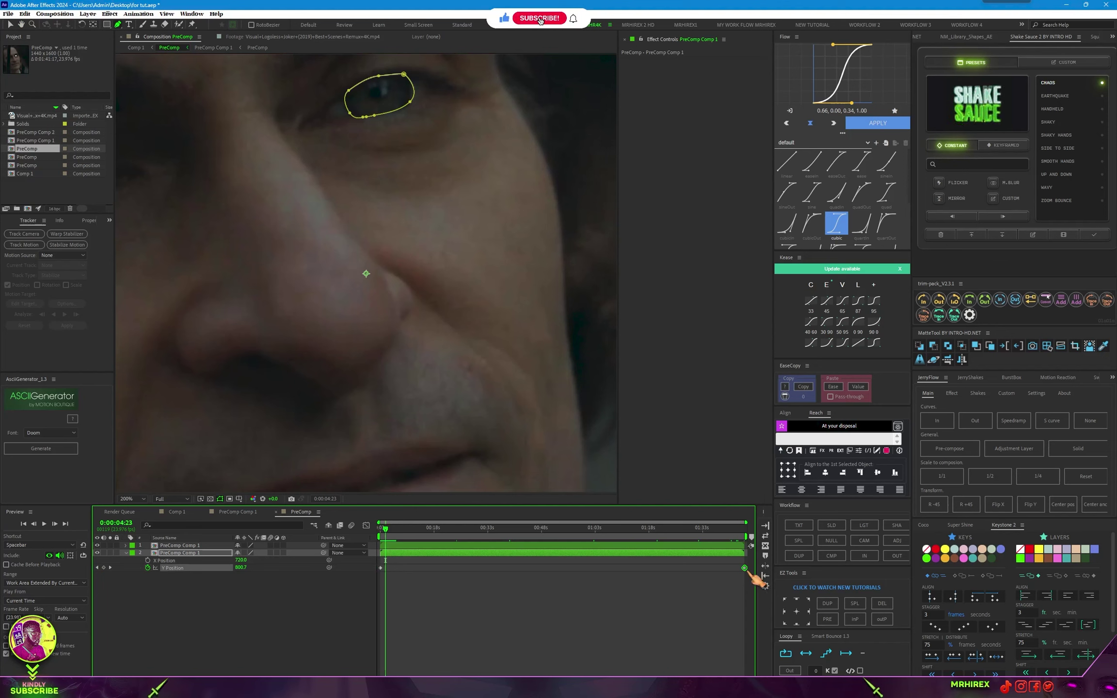
pyautogui.moveTo(745, 568); pyautogui.dragTo(412, 568)
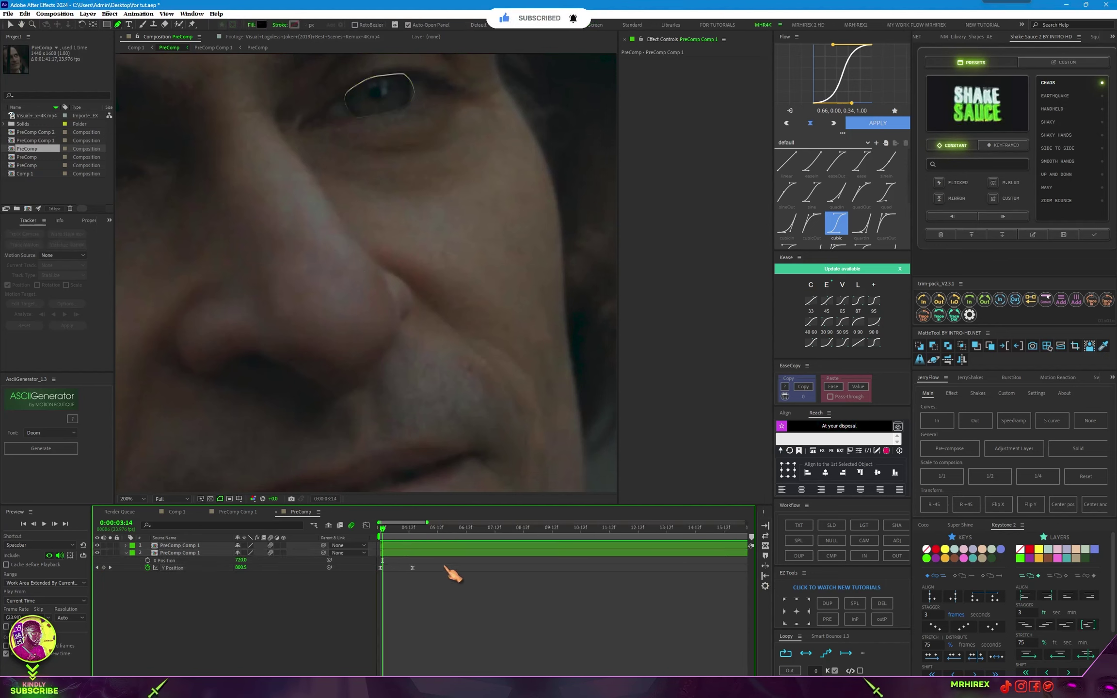
# - Ease both Y Position keyframes sharply in the Graph Editor and preview the motion
pyautogui.click(366, 525)
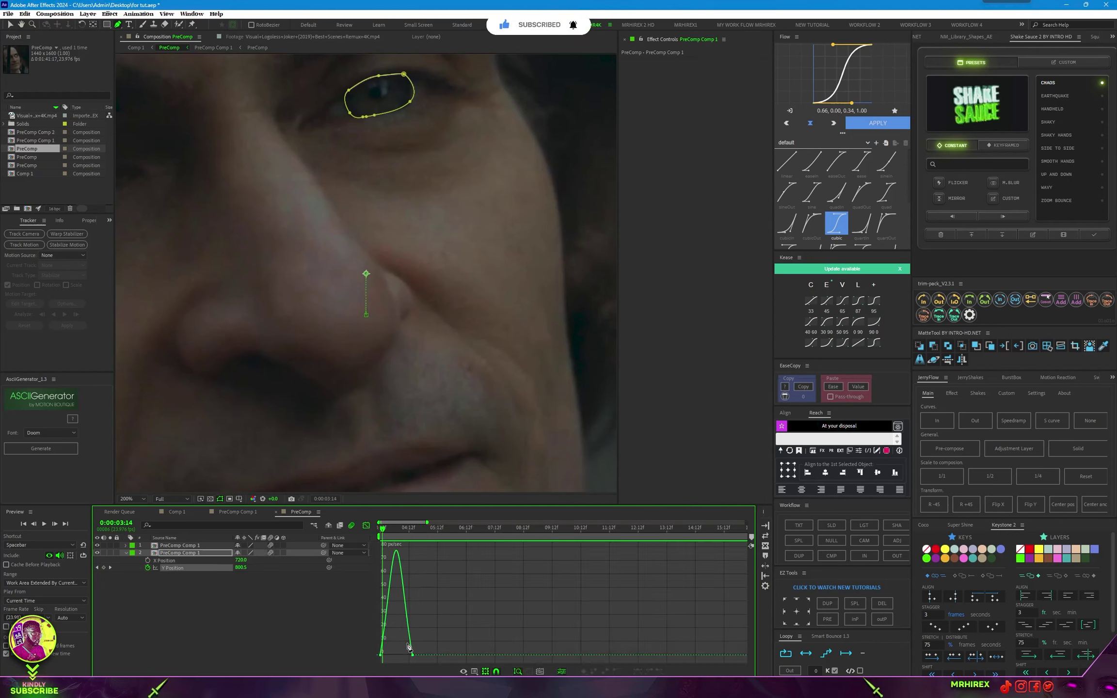
pyautogui.moveTo(407, 646)
pyautogui.mouseDown()
pyautogui.moveTo(382, 670)
pyautogui.moveTo(382, 655)
pyautogui.mouseUp()
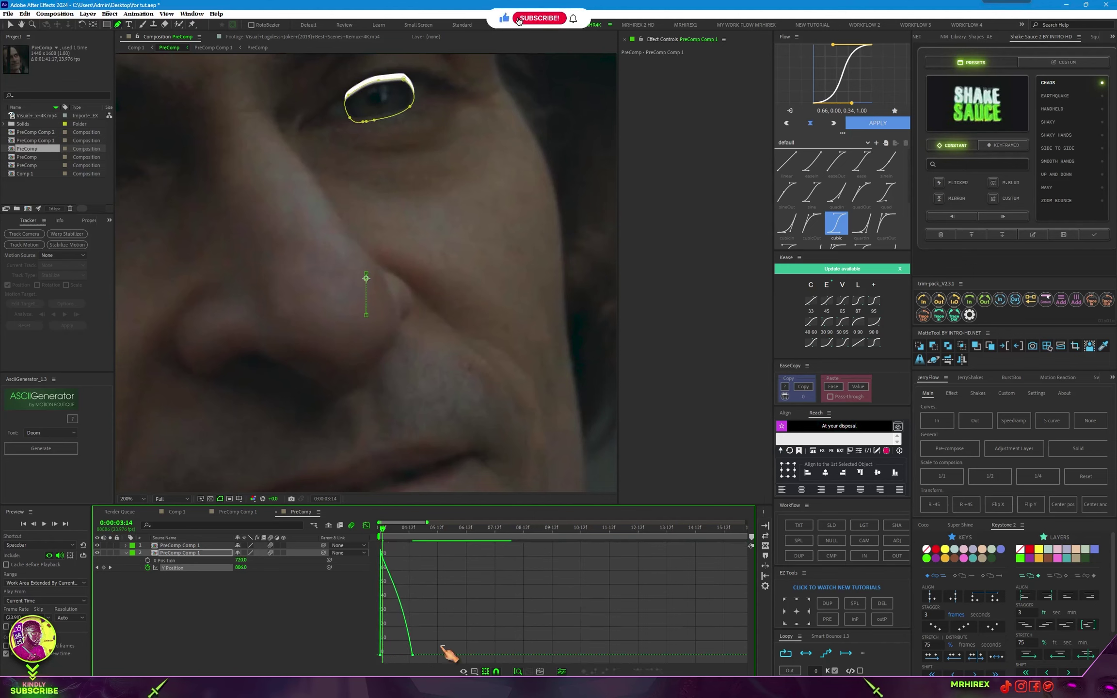
pyautogui.moveTo(407, 662); pyautogui.dragTo(395, 663)
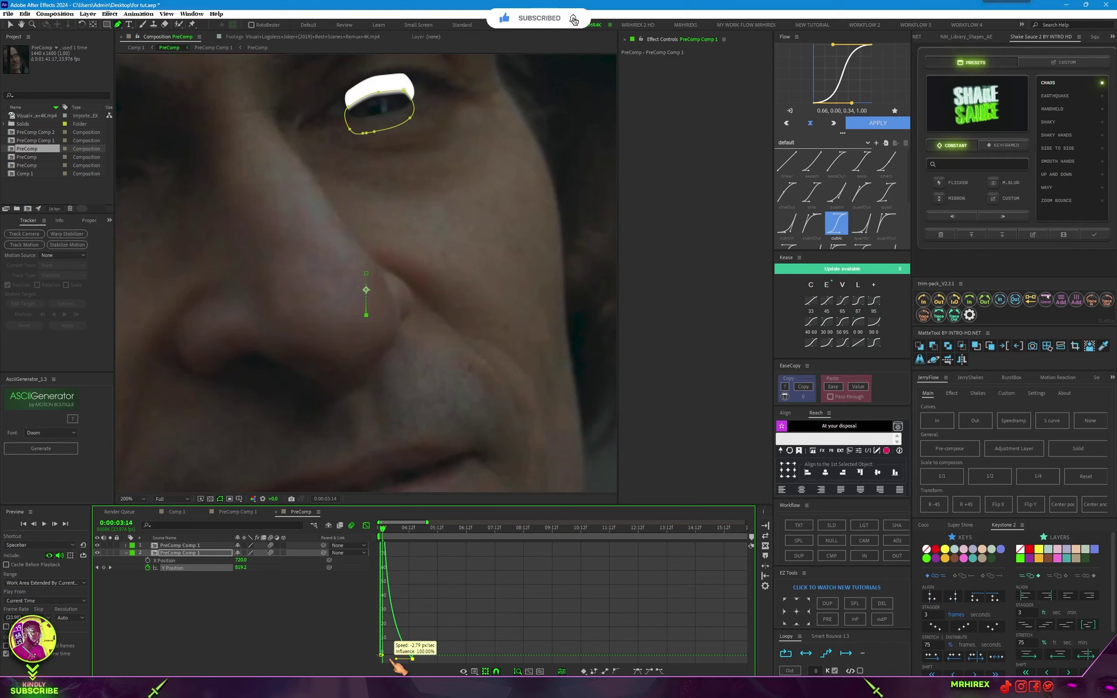
pyautogui.click(366, 525)
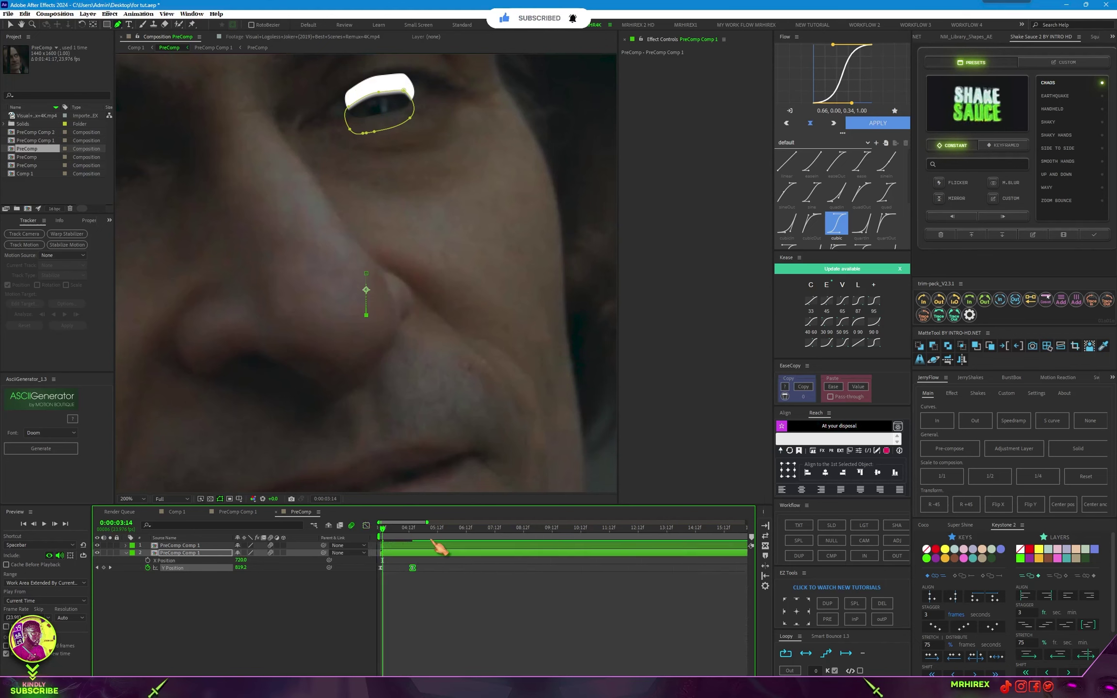
pyautogui.press('space')
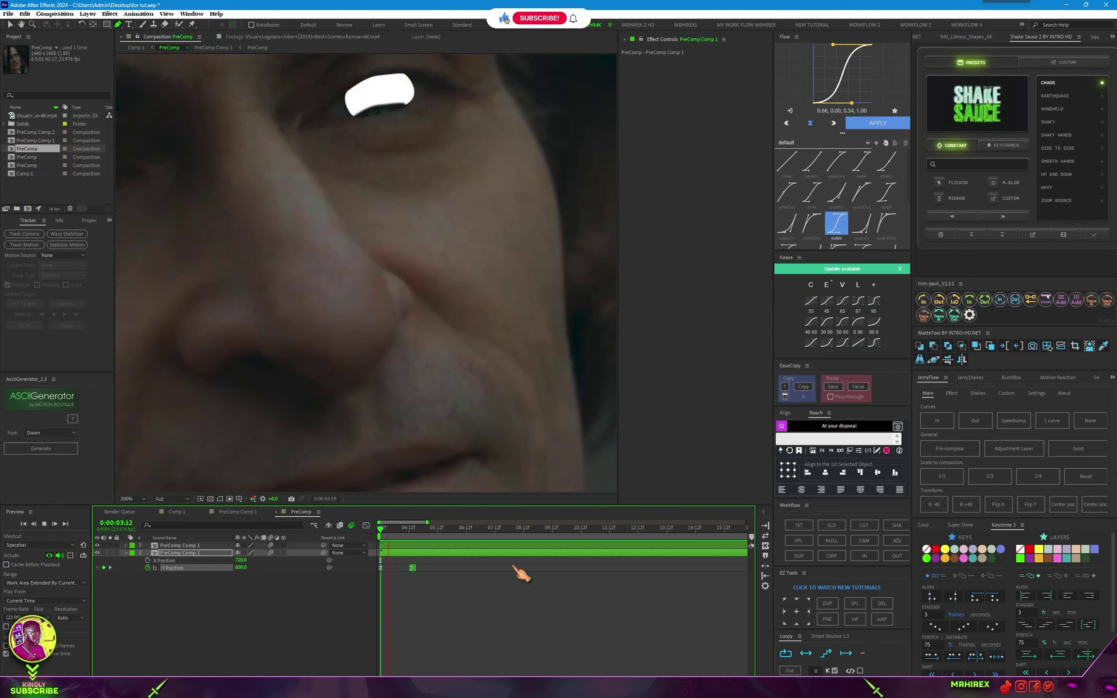
pyautogui.press('space')
# - Select the top PreComp Comp 1 layer and expand its Mask 1 properties to reach Mask Feather
pyautogui.press('v')
pyautogui.click(177, 547)
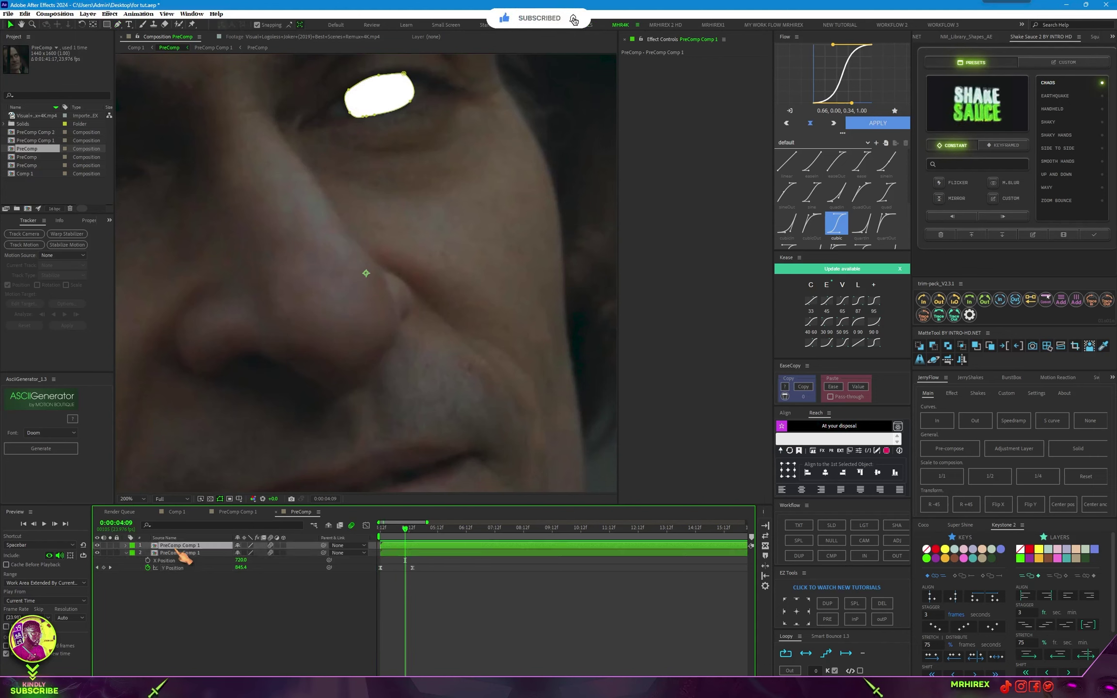
pyautogui.press('m')
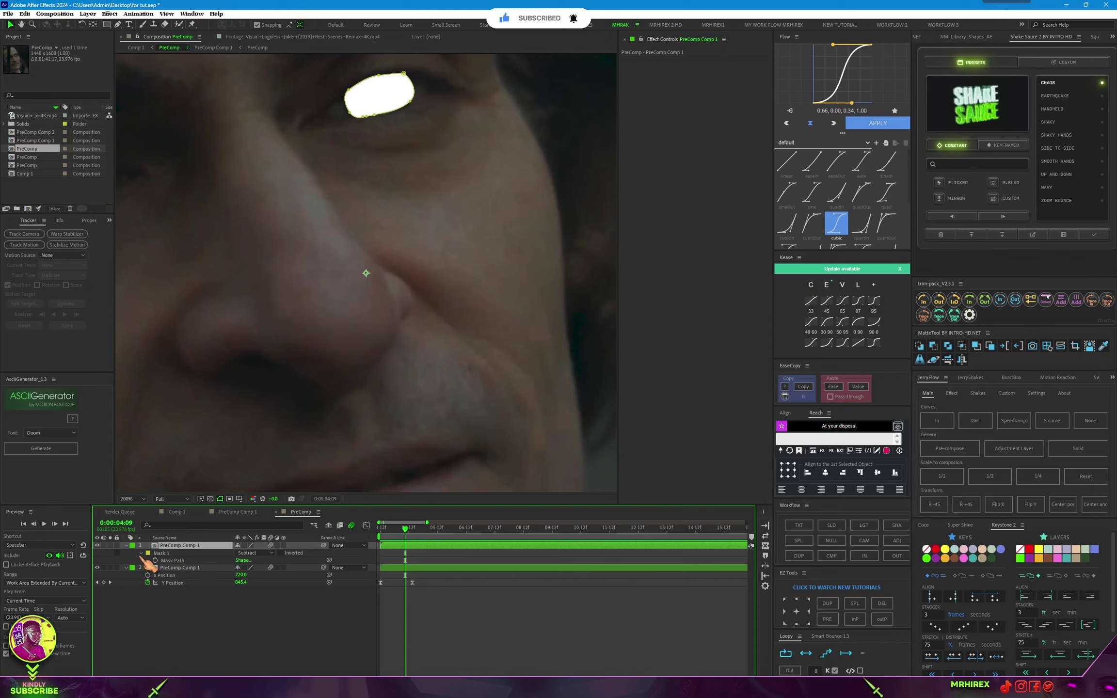
pyautogui.click(141, 553)
pyautogui.click(141, 553)
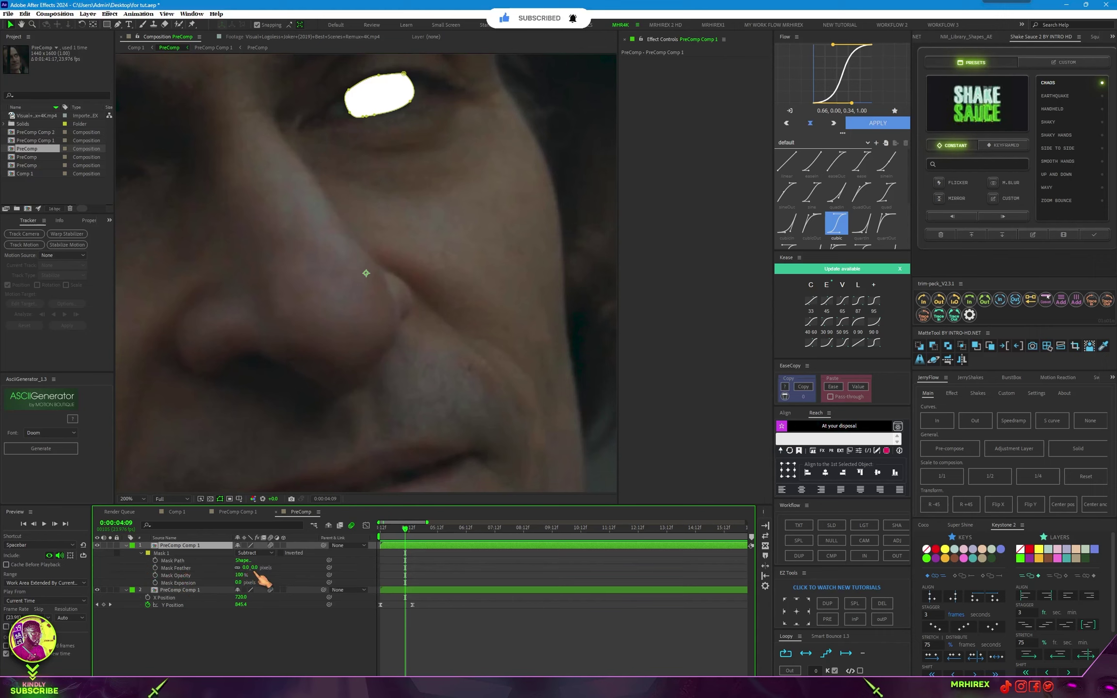
pyautogui.moveTo(253, 568); pyautogui.dragTo(261, 568)
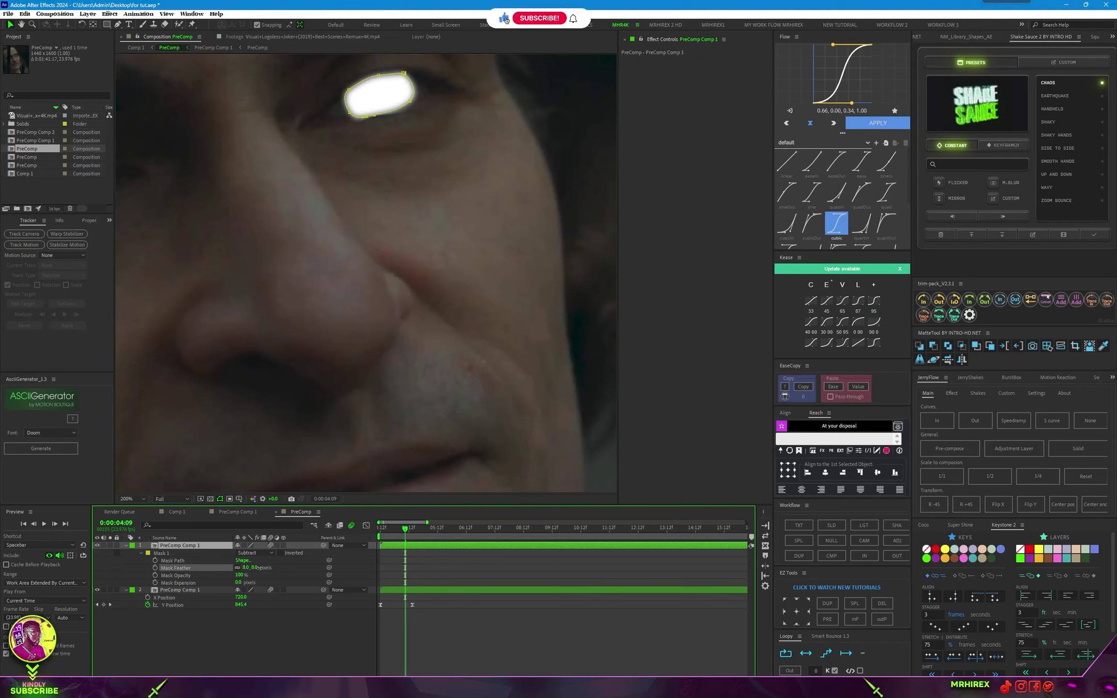
# - Set a starting Mask Feather keyframe of 0 pixels at 3:12
pyautogui.click(408, 542)
pyautogui.moveTo(406, 533); pyautogui.dragTo(381, 530)
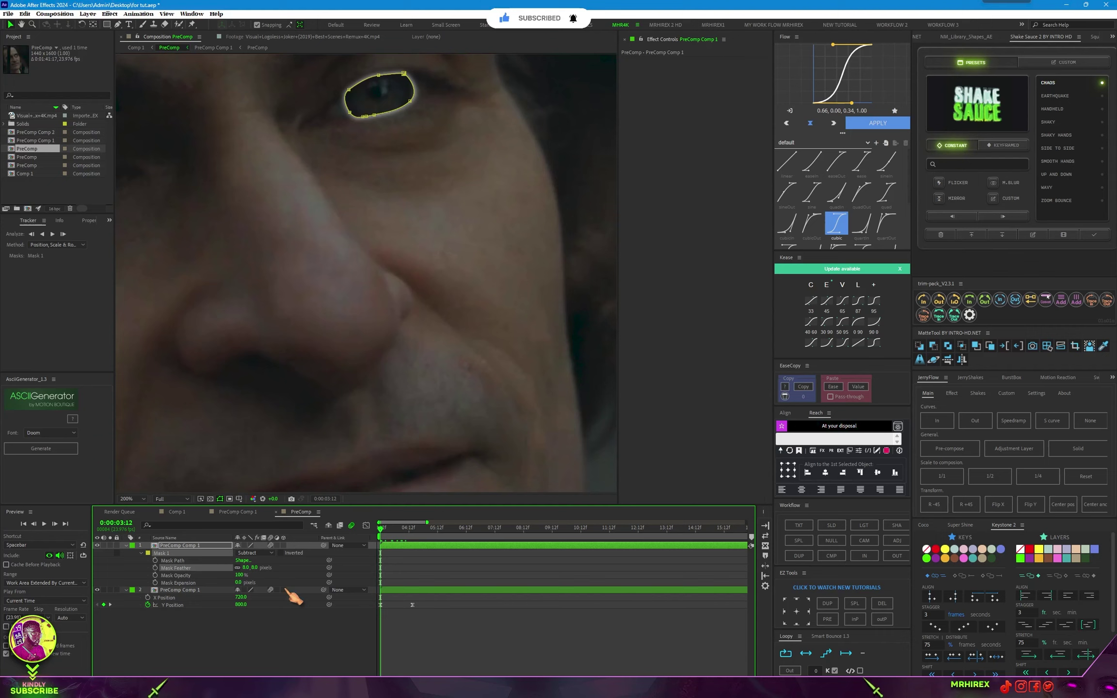
pyautogui.click(156, 568)
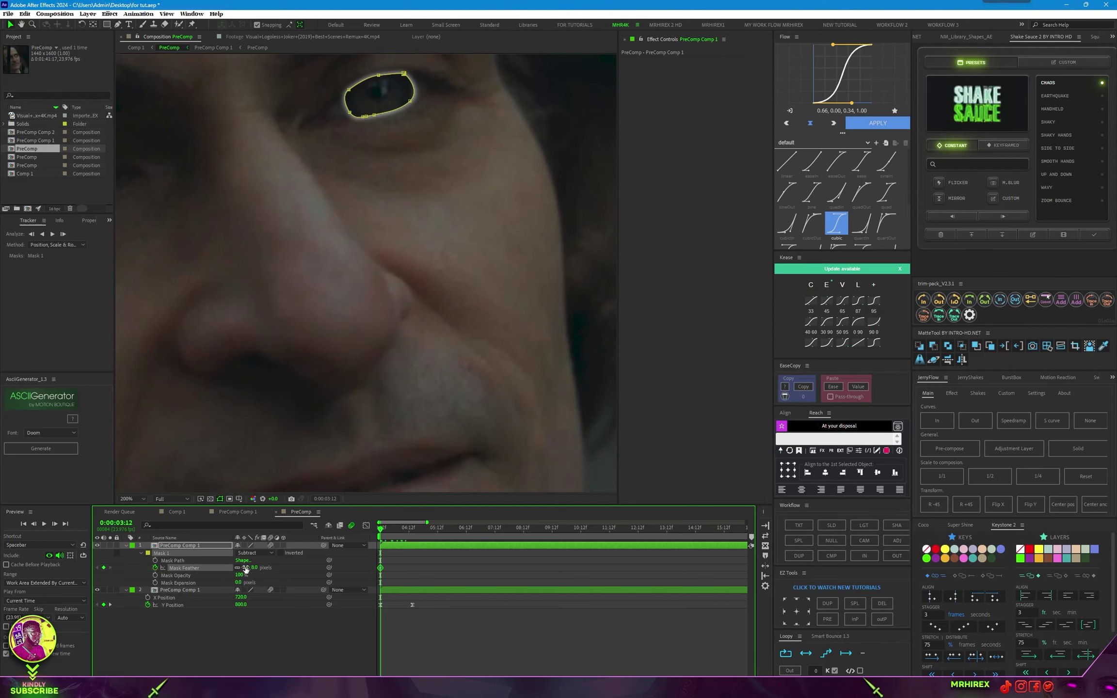
pyautogui.write('0')
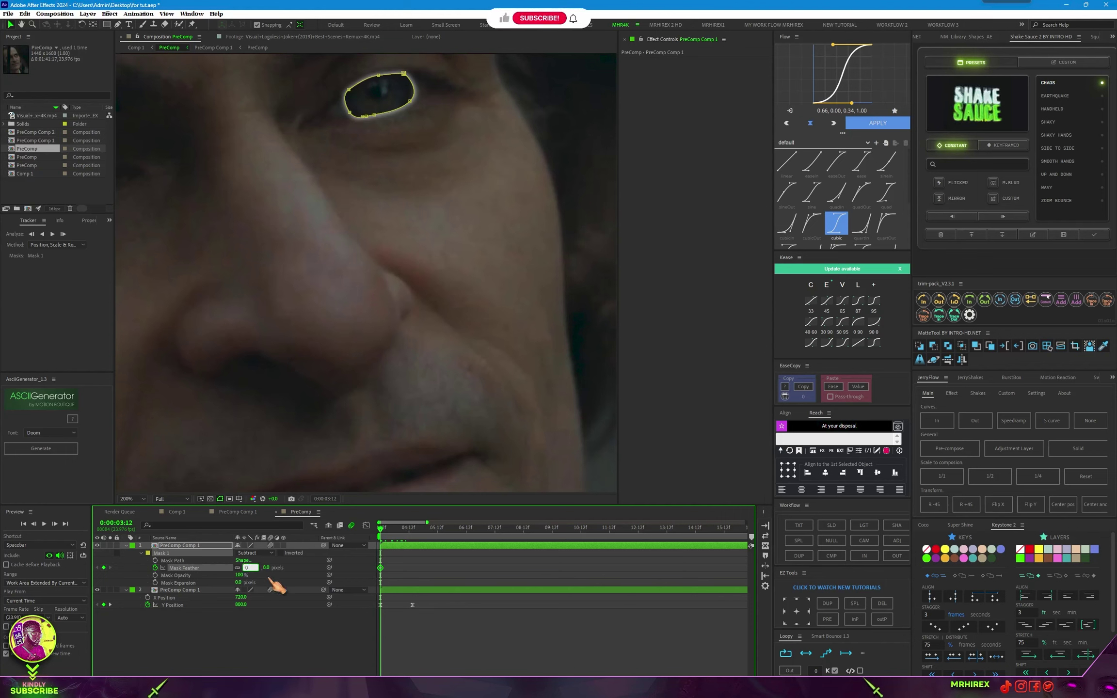
pyautogui.click(301, 577)
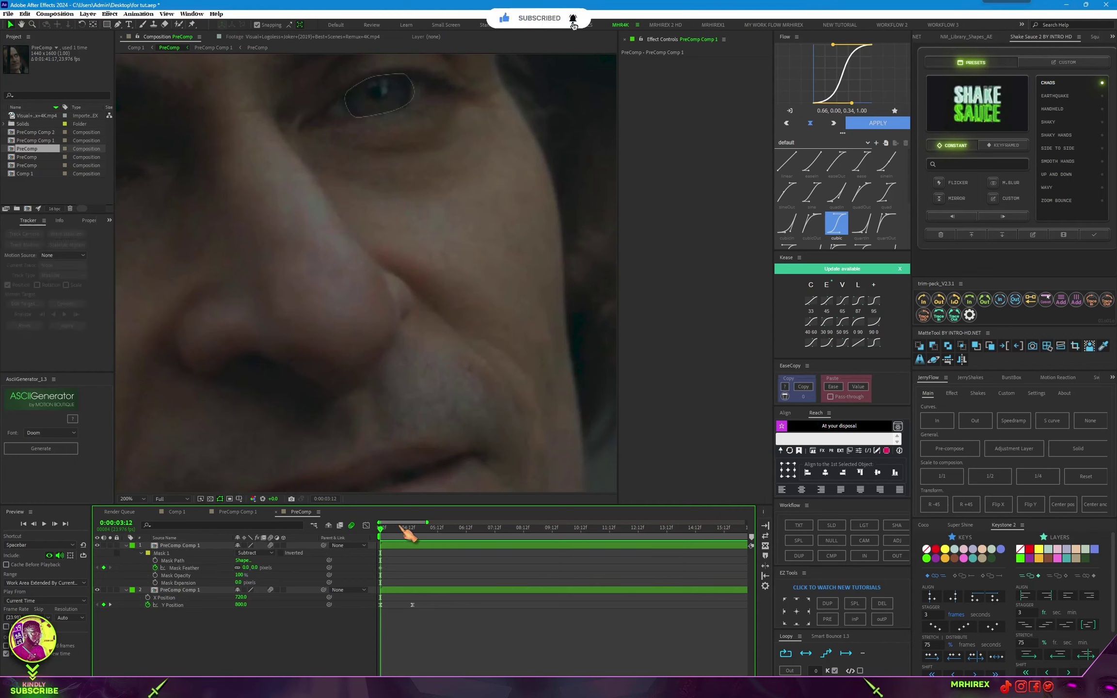
# - Add a second Mask Feather keyframe of 8 pixels around 4:06
pyautogui.moveTo(383, 528); pyautogui.dragTo(411, 540)
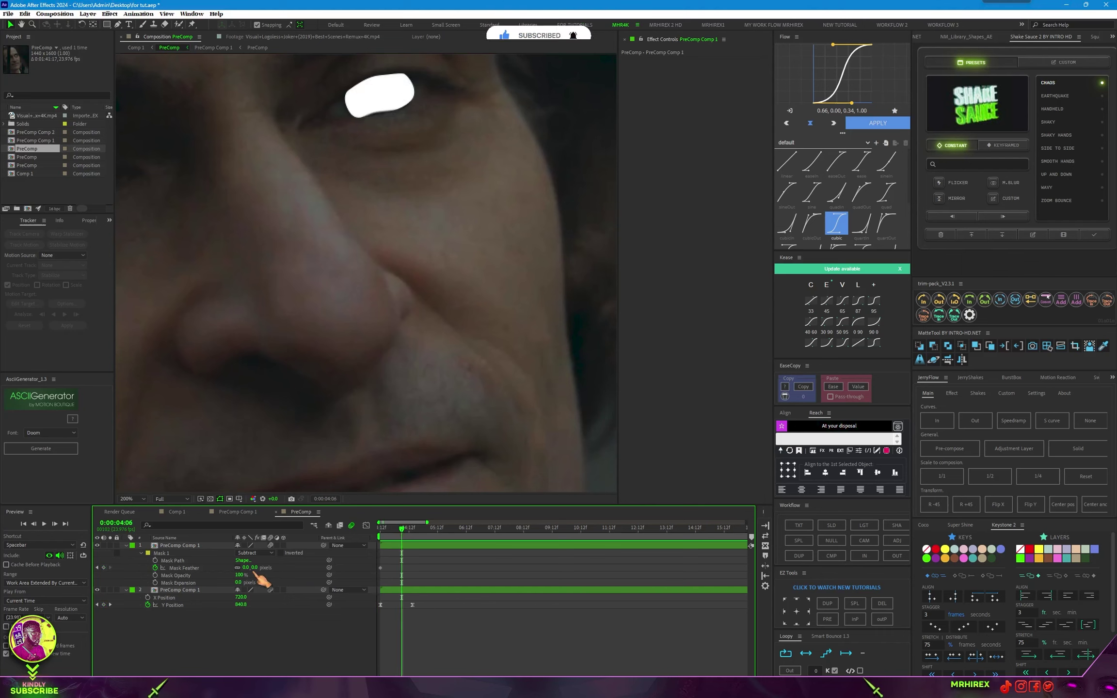
pyautogui.moveTo(255, 567); pyautogui.dragTo(259, 568)
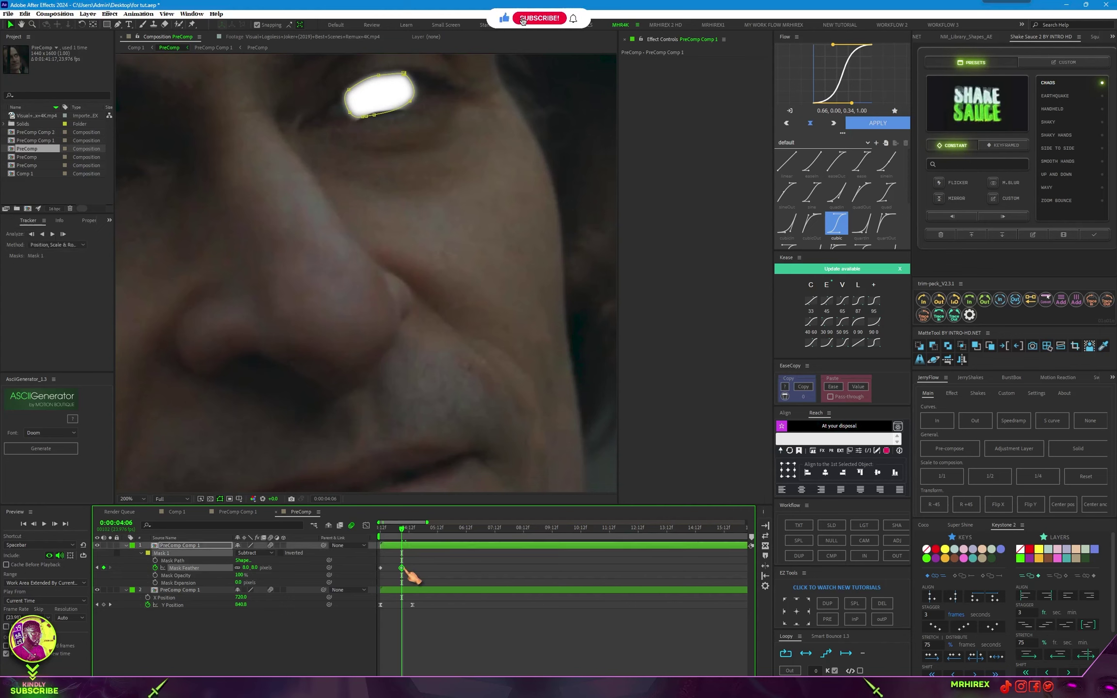
pyautogui.moveTo(402, 568)
pyautogui.mouseDown()
pyautogui.moveTo(413, 568)
pyautogui.moveTo(376, 609)
pyautogui.mouseUp()
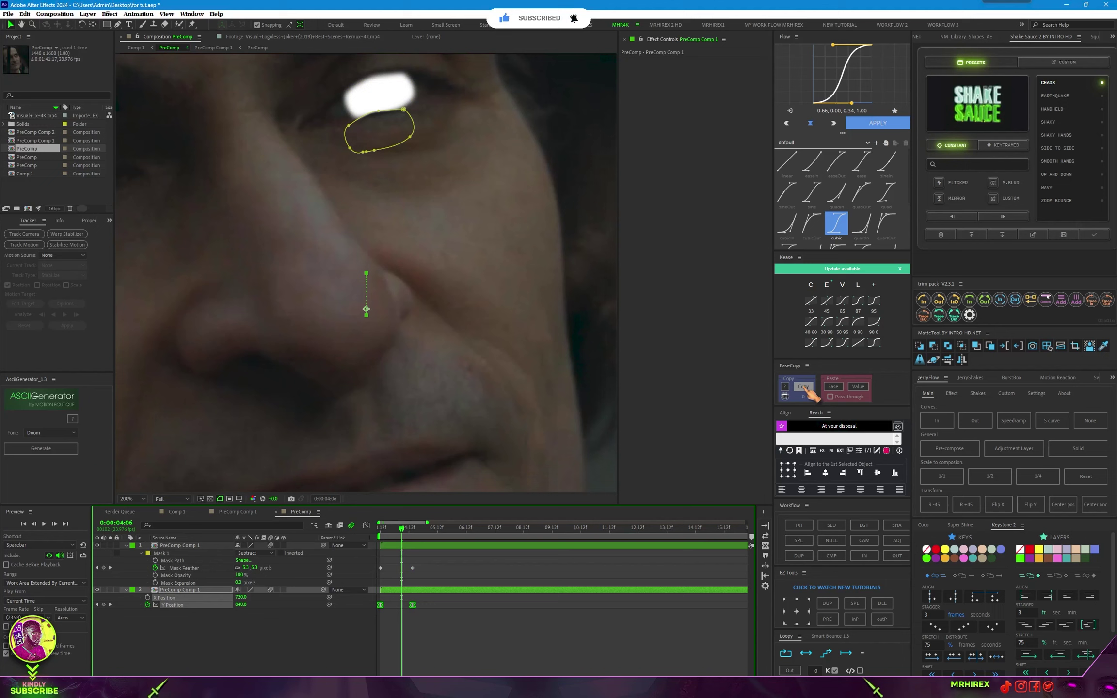
# - Apply the copied EaseCopy easing to both feather keyframes and preview the glowing eye
pyautogui.click(803, 386)
pyautogui.moveTo(442, 570); pyautogui.dragTo(376, 564)
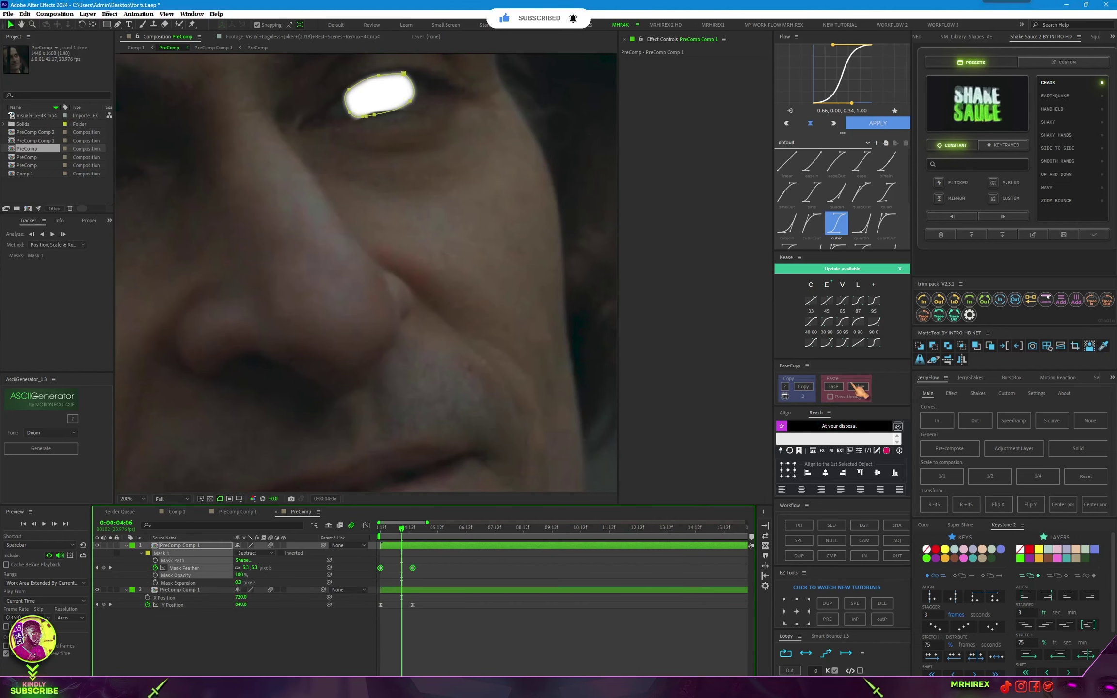
pyautogui.click(833, 387)
pyautogui.click(411, 531)
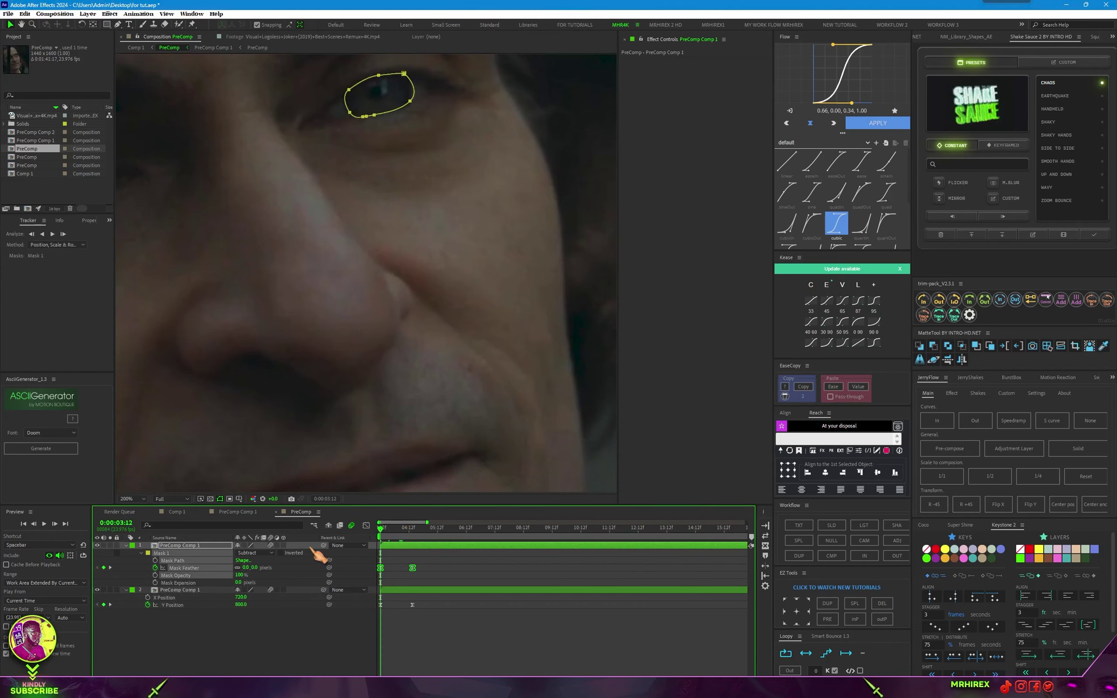
pyautogui.press('space')
pyautogui.press('space')
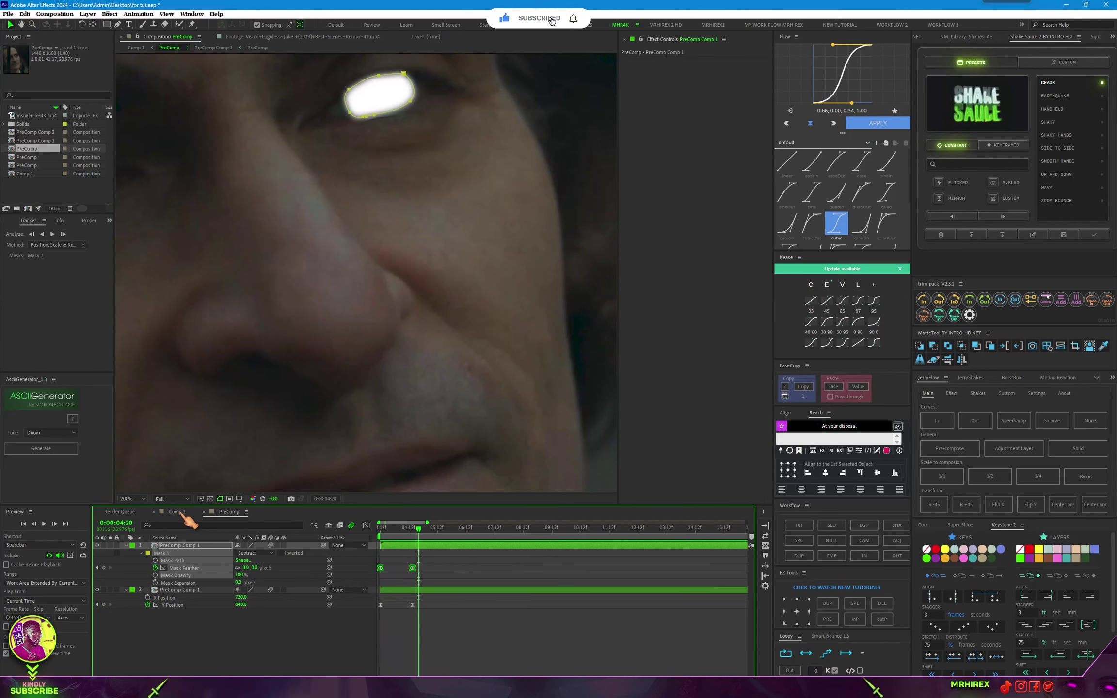
# - Close the PreComp Comp 1 tab and preview Comp 1 from 0:00:03:32
pyautogui.click(203, 512)
pyautogui.click(399, 529)
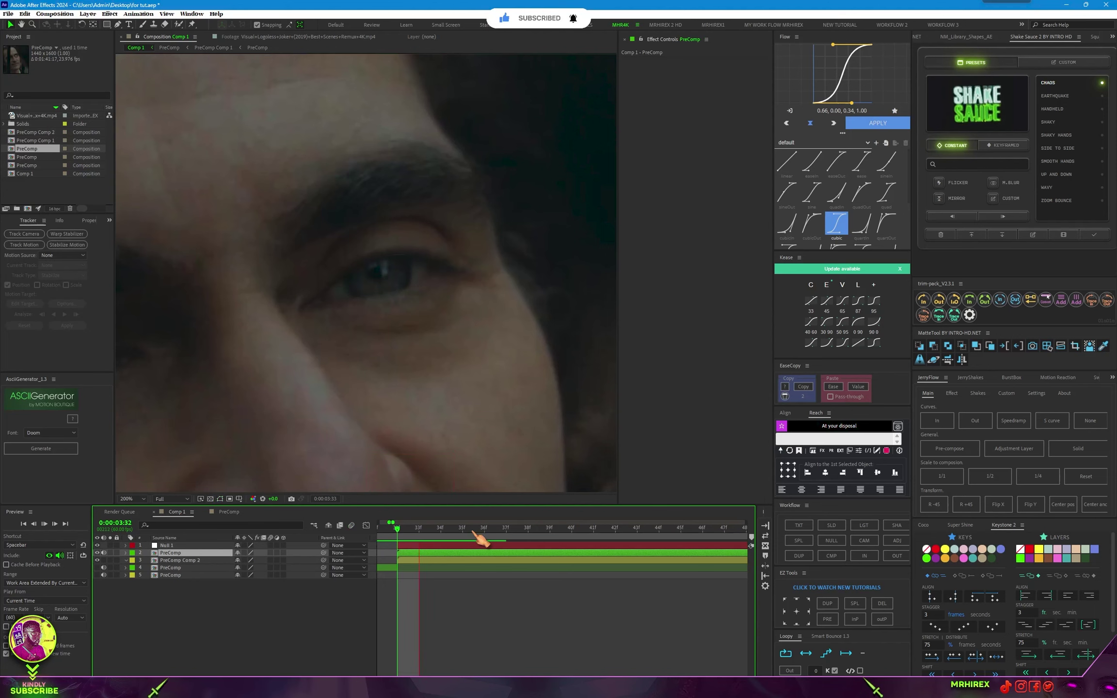
pyautogui.press('space')
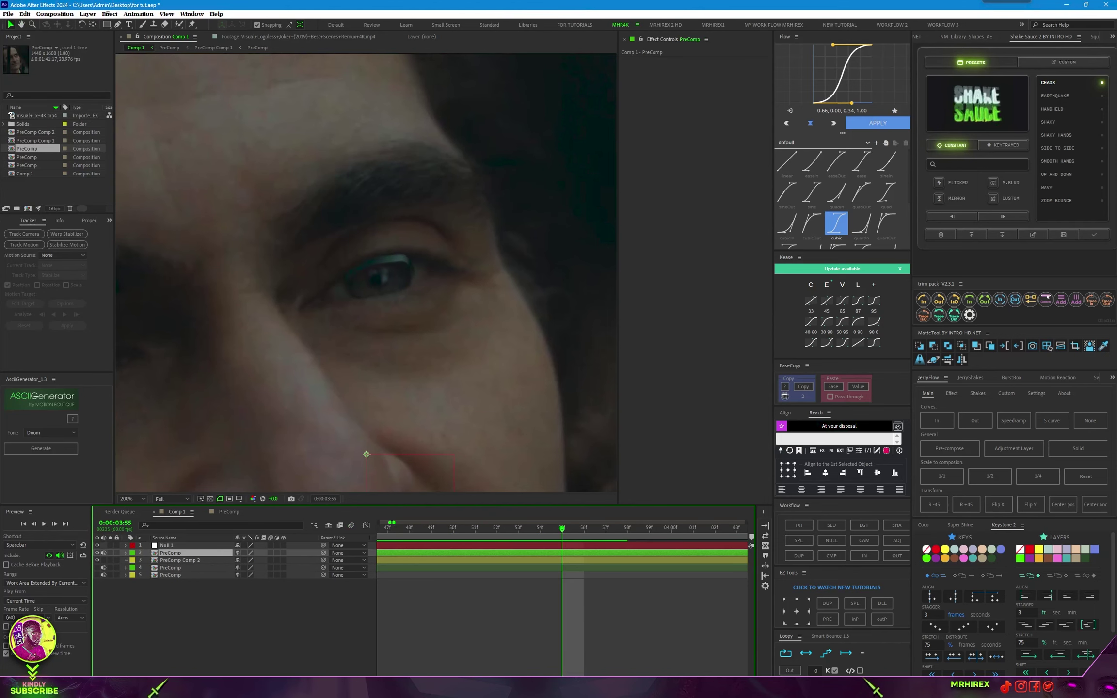
pyautogui.press('space')
pyautogui.scroll(-1, 387, 461)
# - Pickwhip the Parent of both PreComp and PreComp Comp 2 to Null 1, then reselect Null 1
pyautogui.click(378, 336)
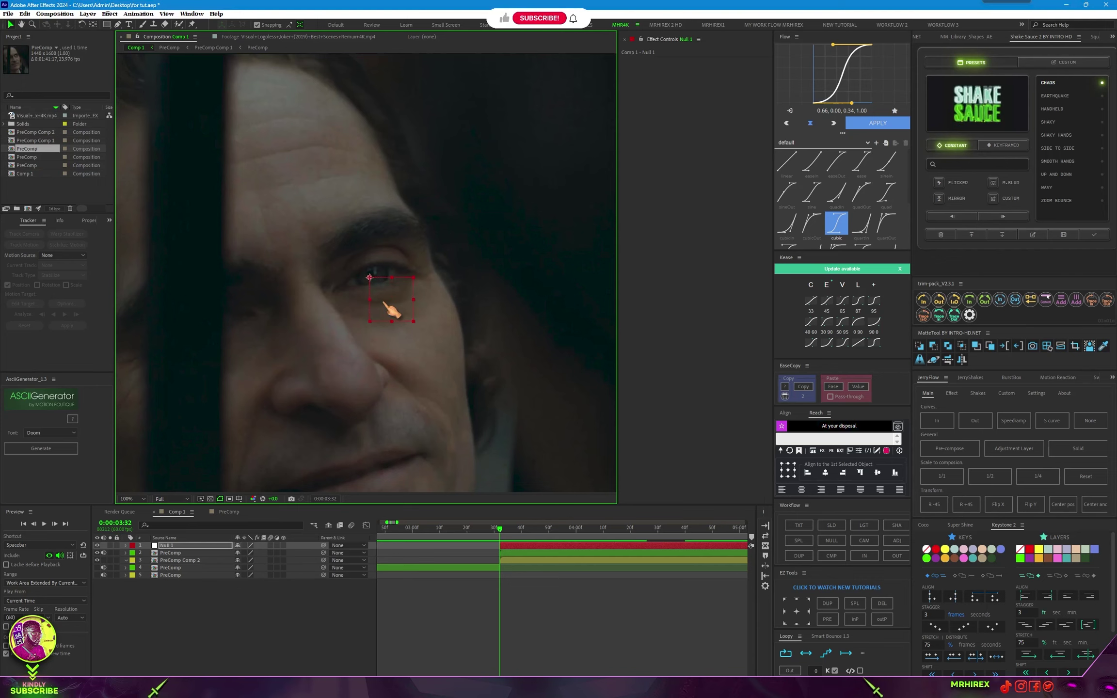
pyautogui.scroll(-4, 388, 308)
pyautogui.click(504, 553)
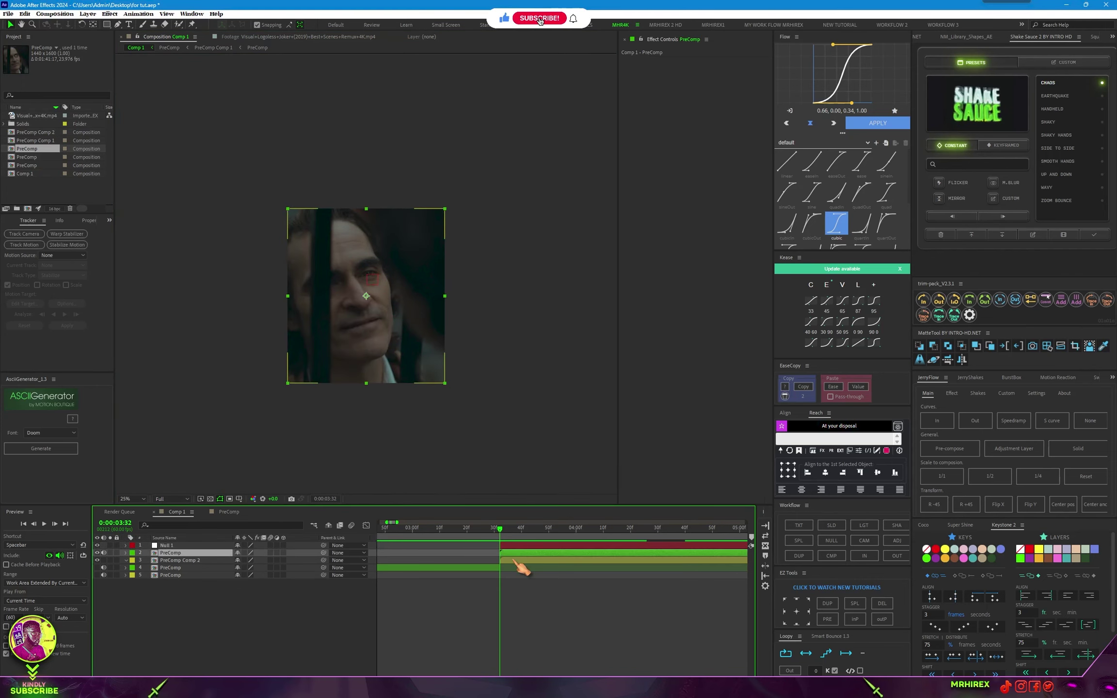
pyautogui.keyDown('shift'); pyautogui.click(515, 561); pyautogui.keyUp('shift')
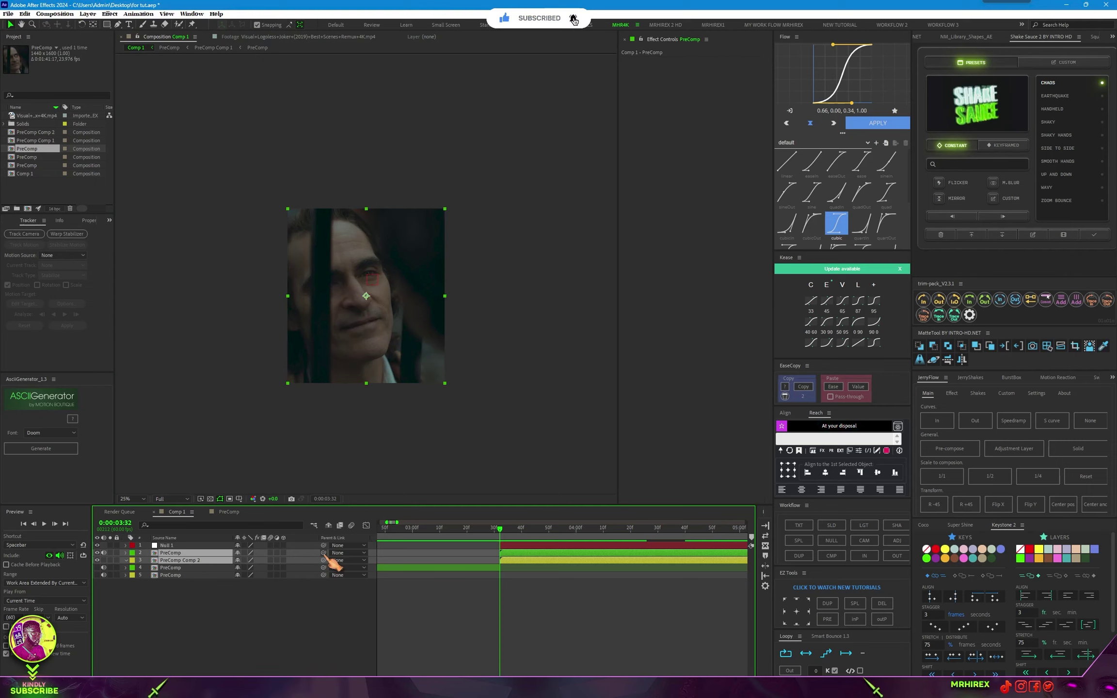
pyautogui.moveTo(323, 553); pyautogui.dragTo(174, 547)
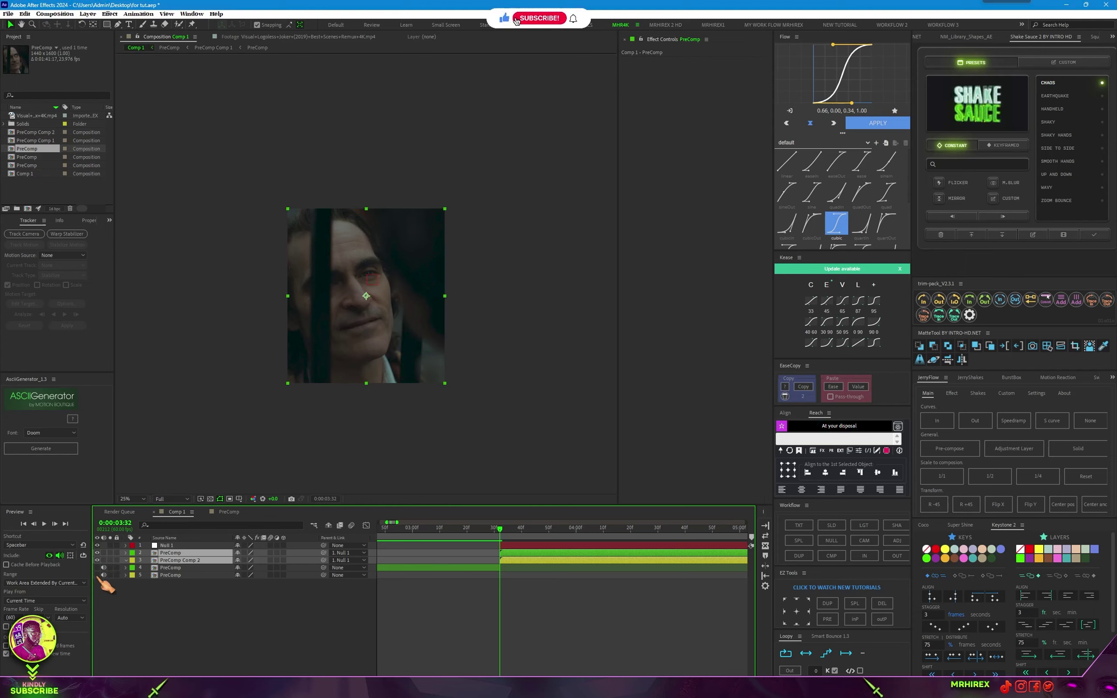
pyautogui.click(98, 576)
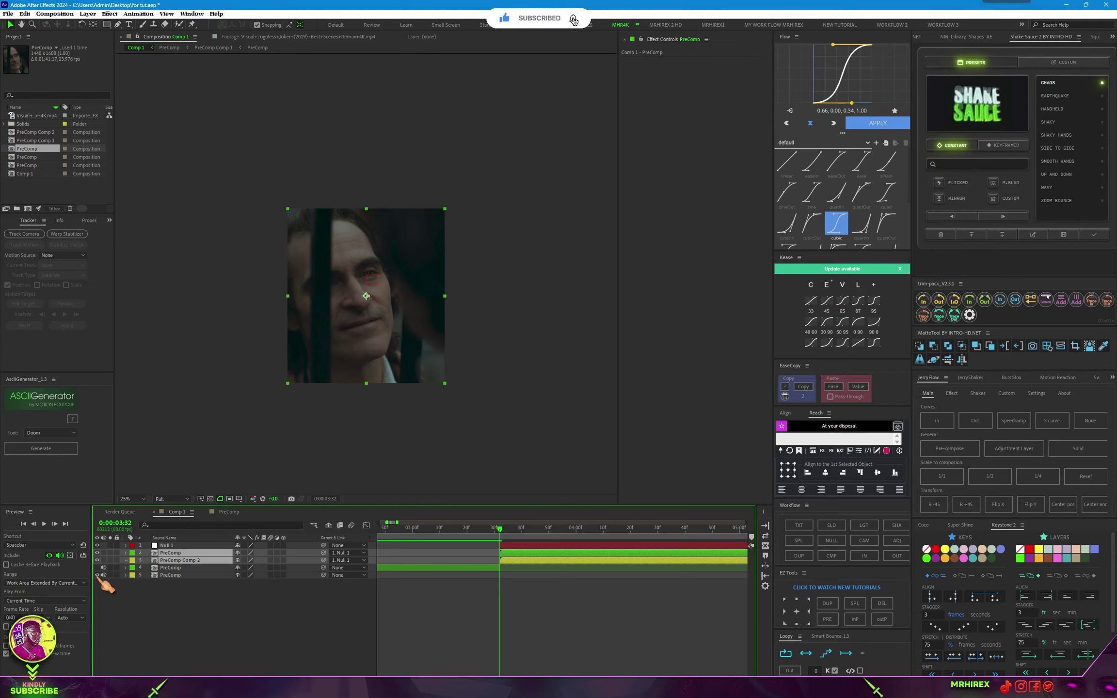
pyautogui.click(513, 546)
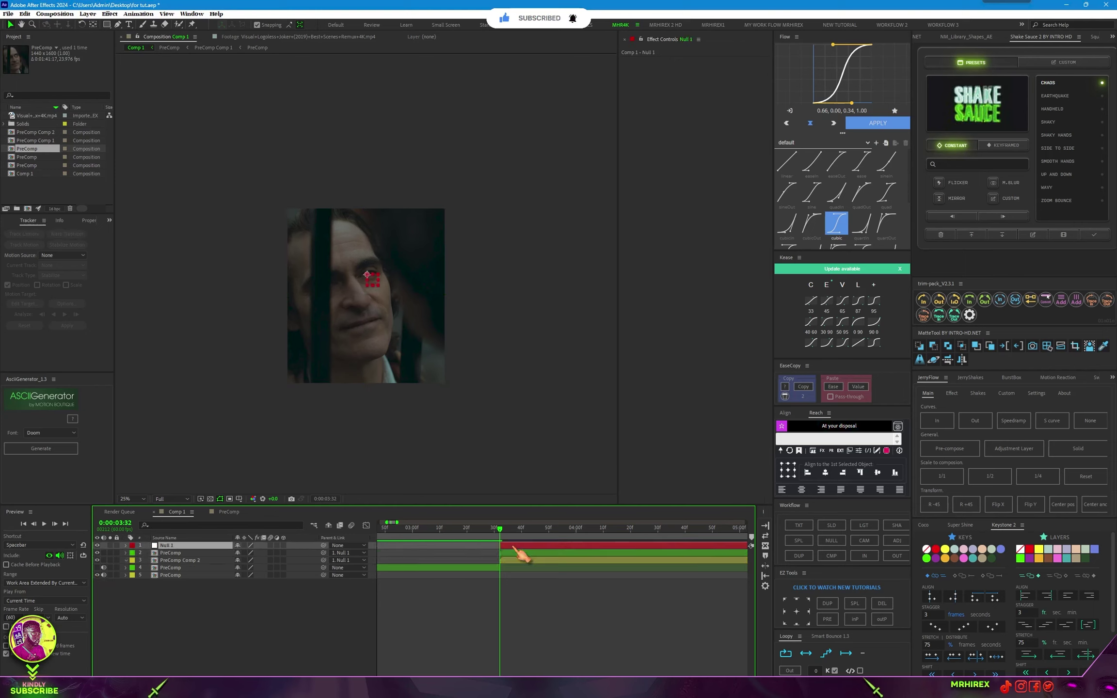
# - Stopwatch Null 1's Position and Scale at 0:00:03:32, with Scale at 100%
pyautogui.press('p')
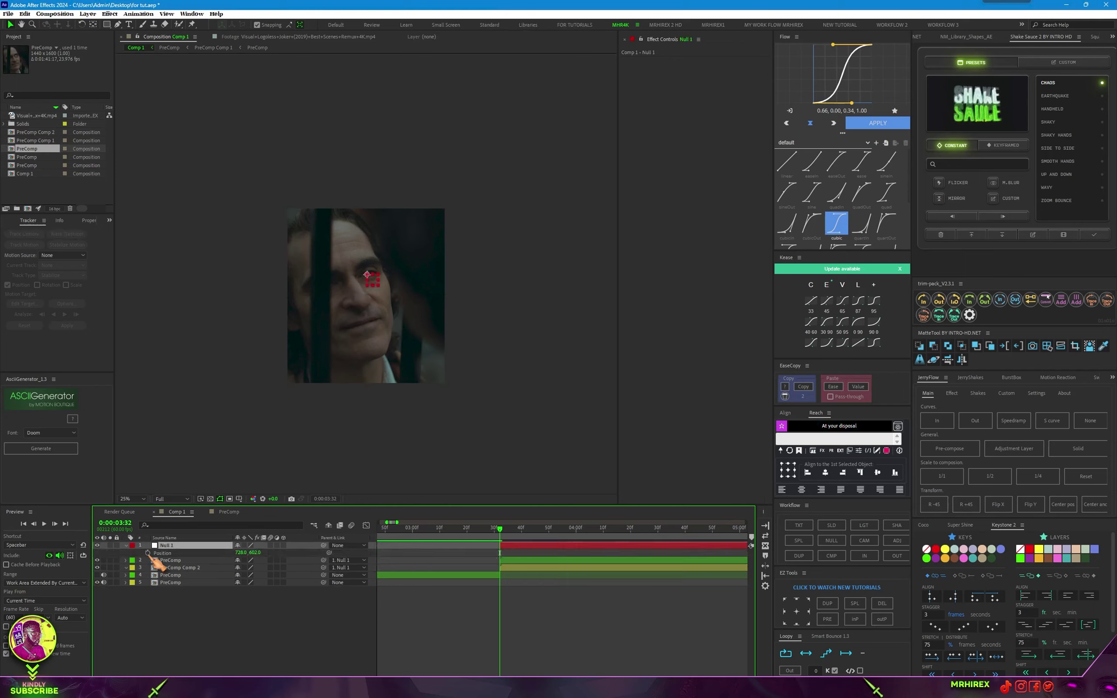
pyautogui.click(148, 553)
pyautogui.press('s')
pyautogui.click(148, 553)
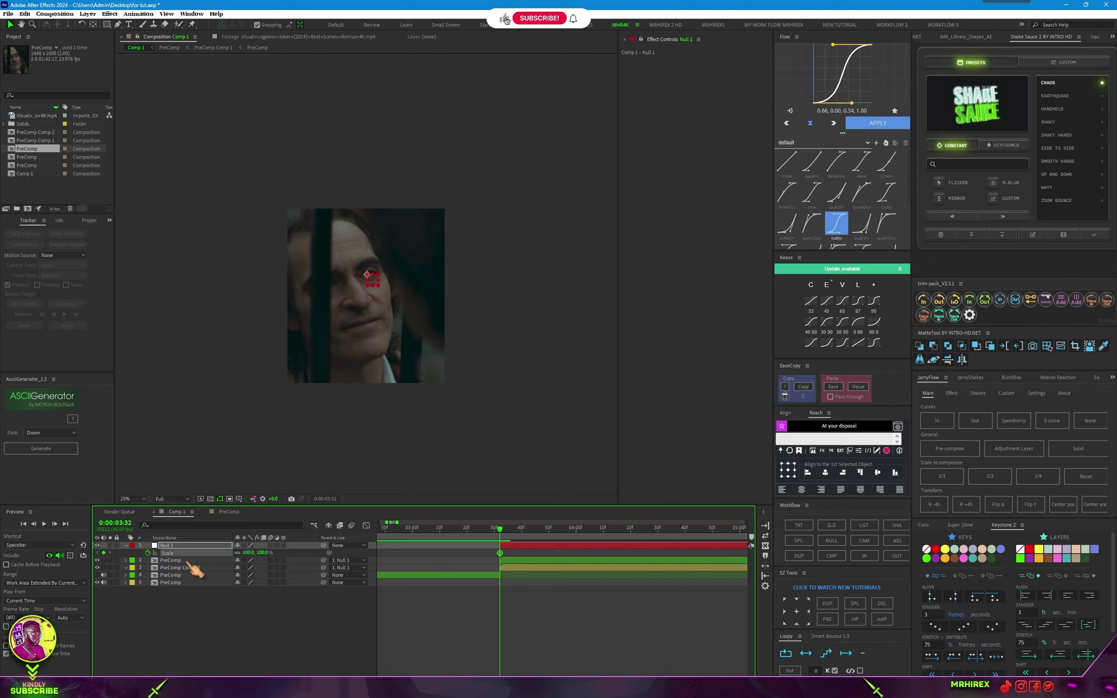
pyautogui.hotkey('shift', 'p')
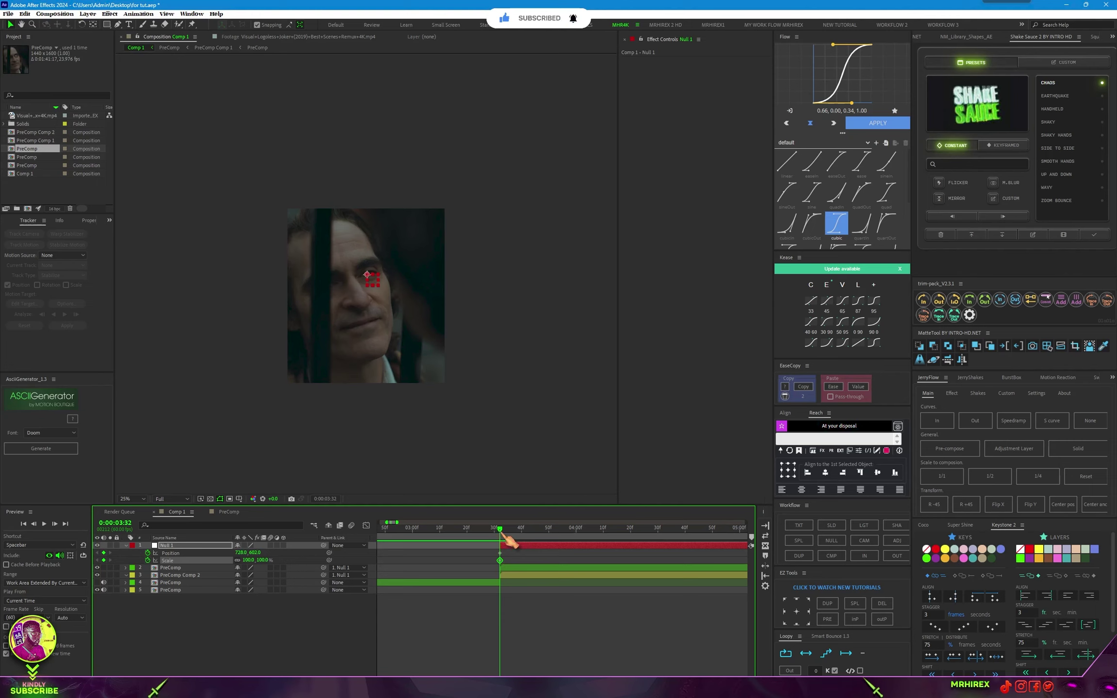
pyautogui.click(501, 558)
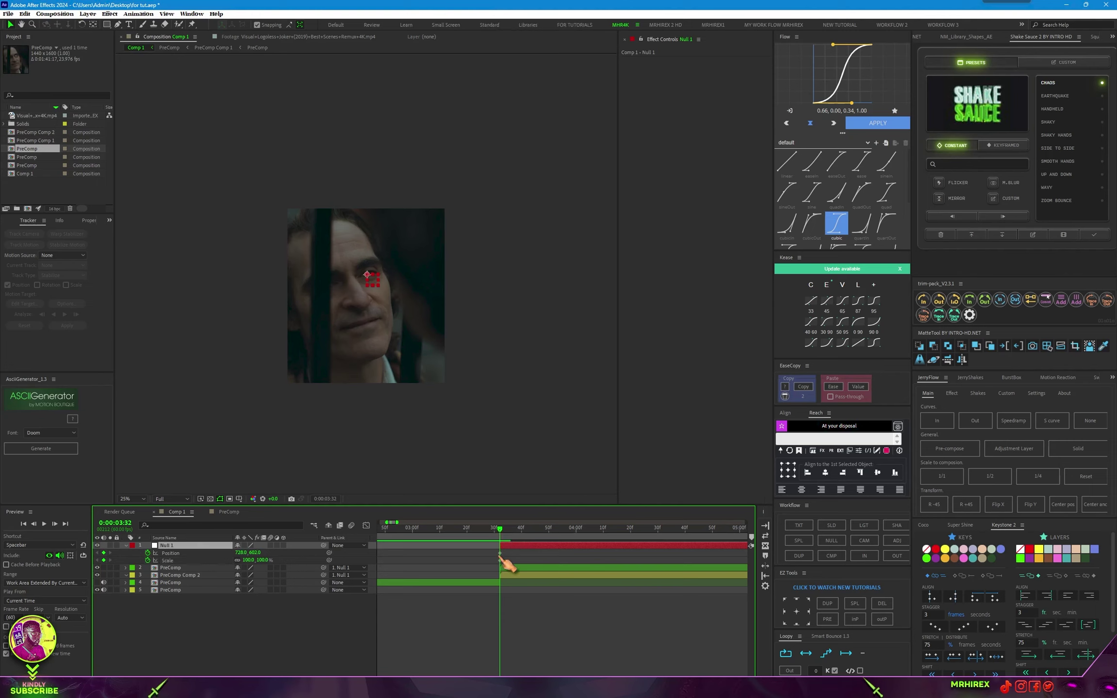
pyautogui.moveTo(509, 563); pyautogui.dragTo(489, 549)
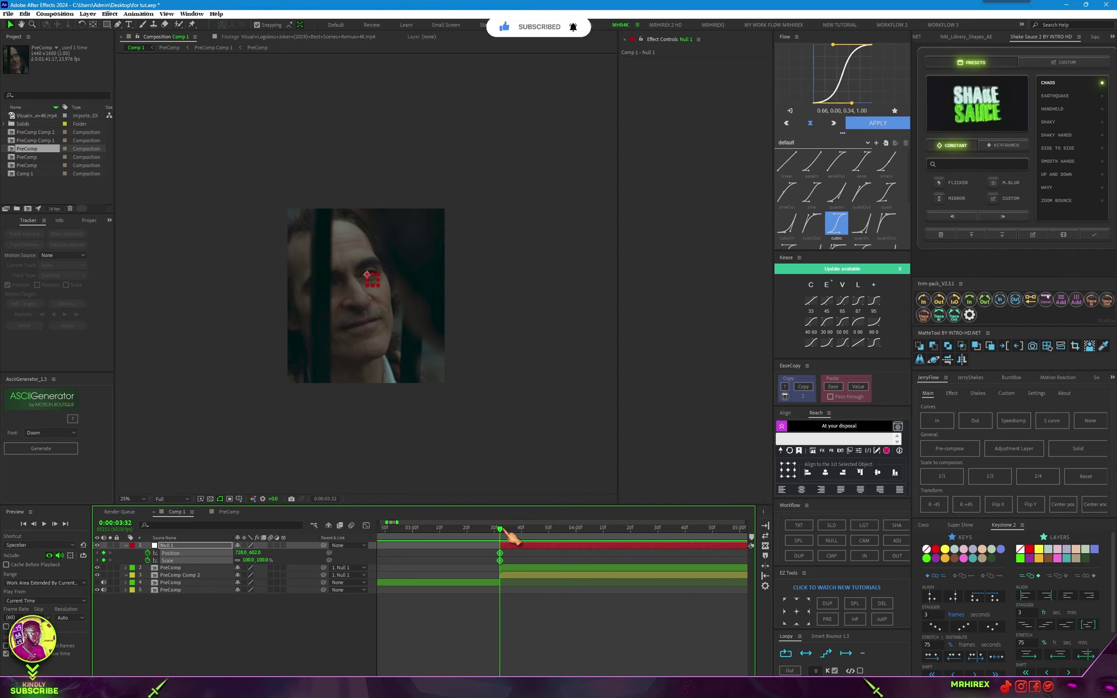
pyautogui.moveTo(503, 544); pyautogui.dragTo(720, 564)
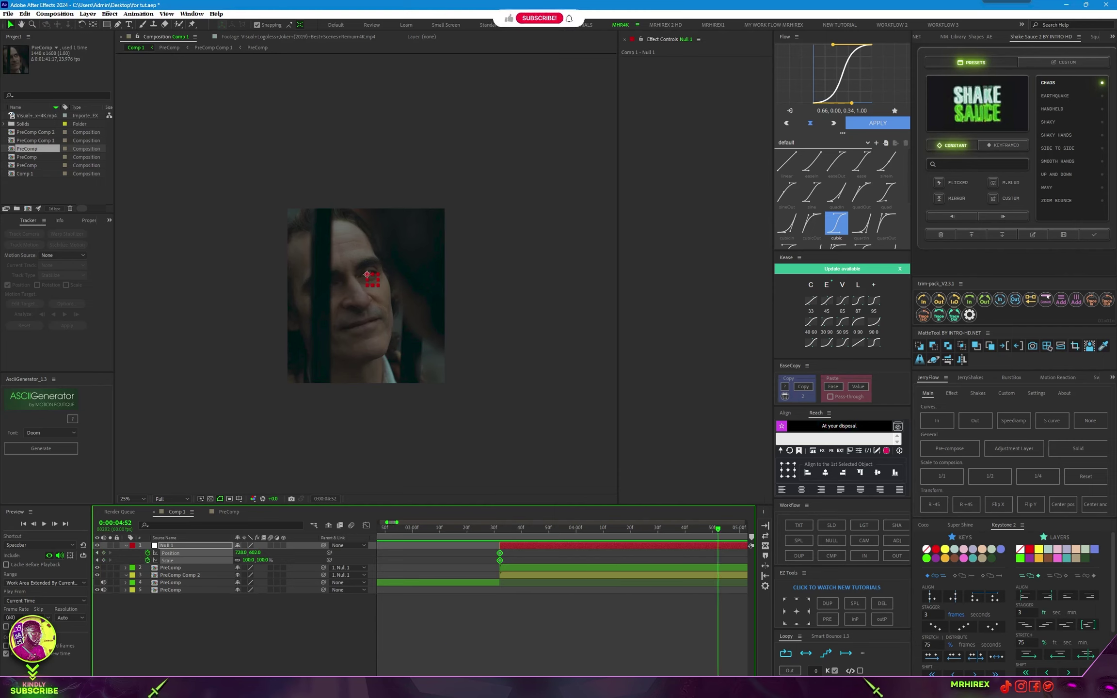
# - At 0:00:05:20, scale Null 1 up to 2570% and lower it to keep the eye framed
pyautogui.scroll(-4, 535, 657)
pyautogui.press('v')
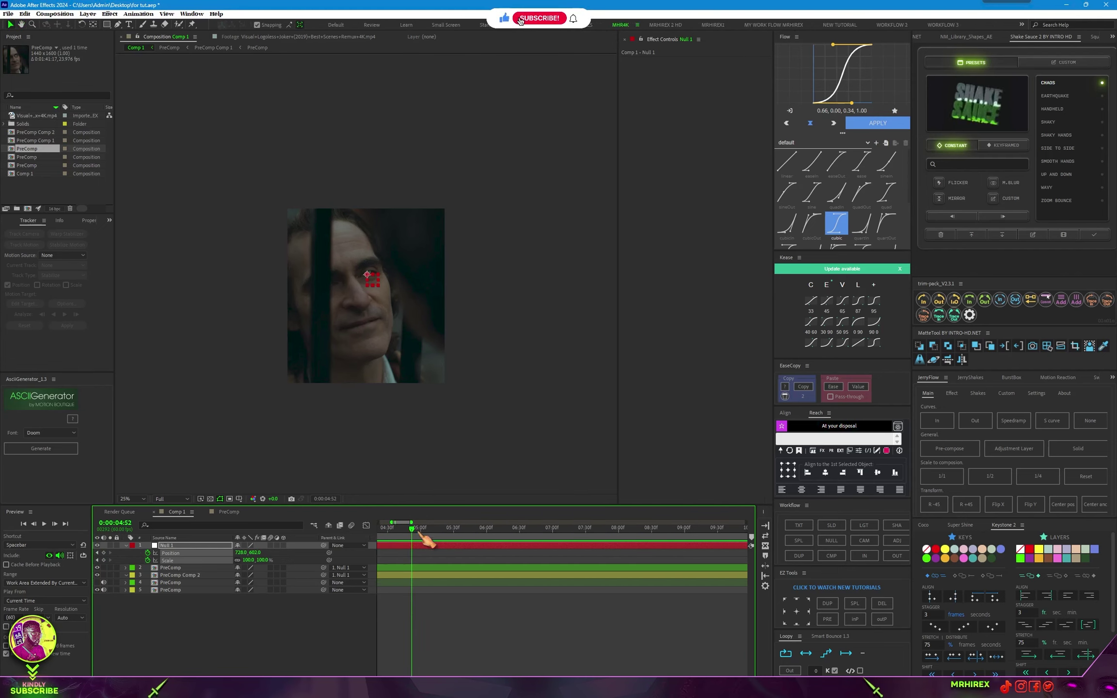
pyautogui.moveTo(422, 540); pyautogui.dragTo(446, 533)
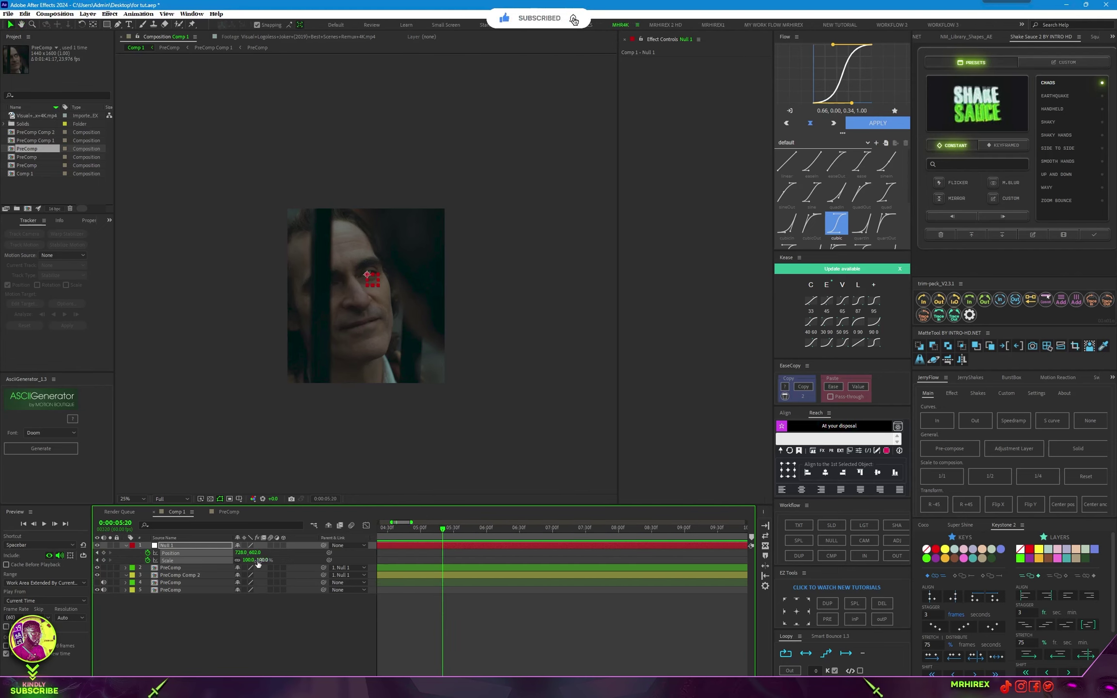
pyautogui.moveTo(264, 560); pyautogui.dragTo(601, 553)
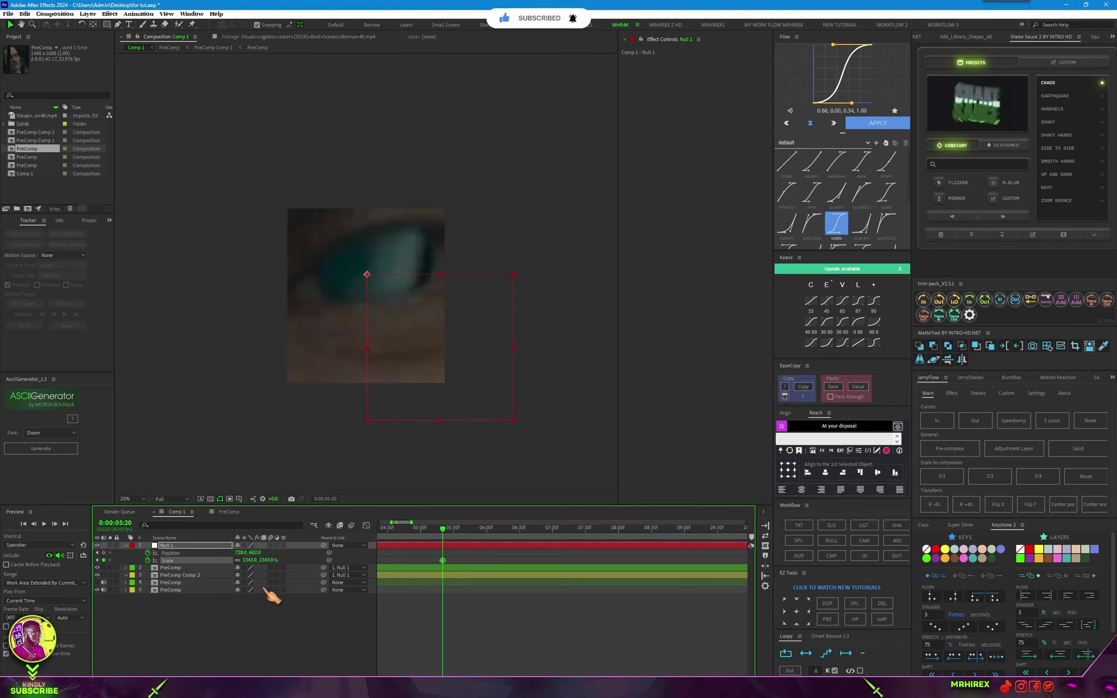
pyautogui.moveTo(253, 553); pyautogui.dragTo(320, 553)
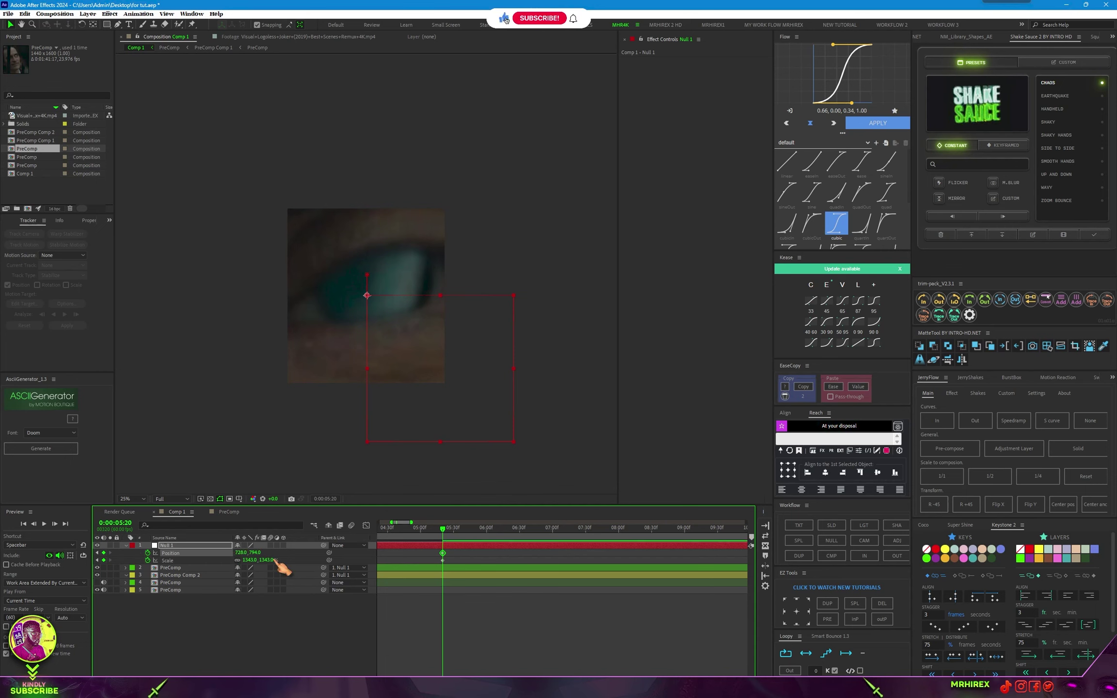
pyautogui.moveTo(266, 560); pyautogui.dragTo(716, 474)
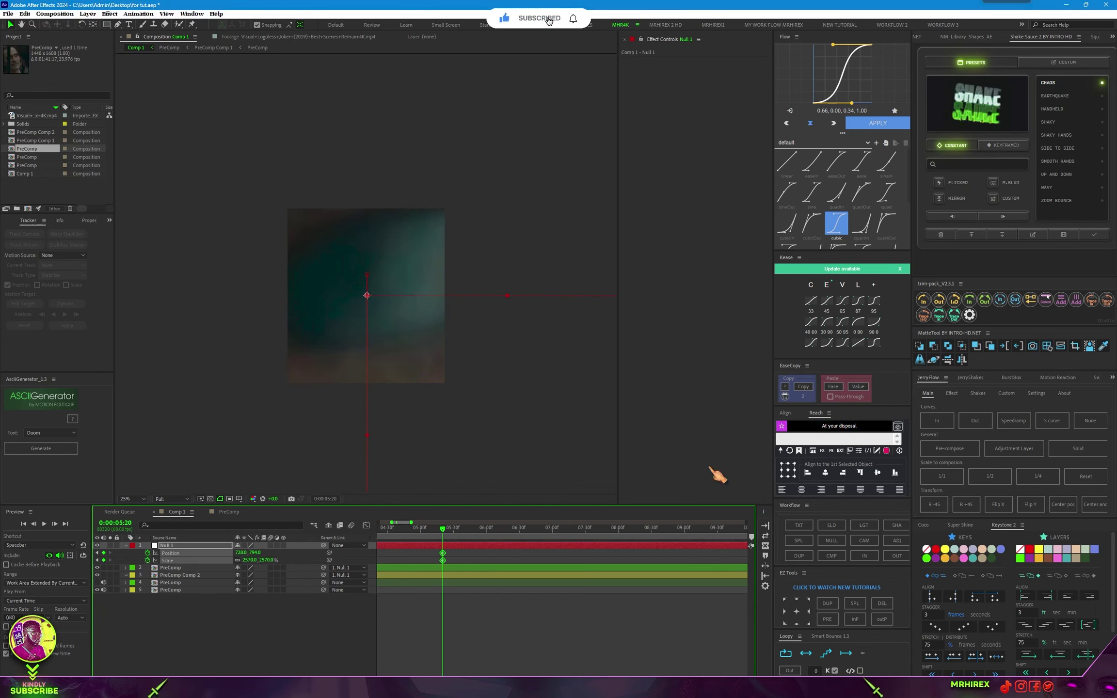
pyautogui.moveTo(268, 550); pyautogui.dragTo(310, 550)
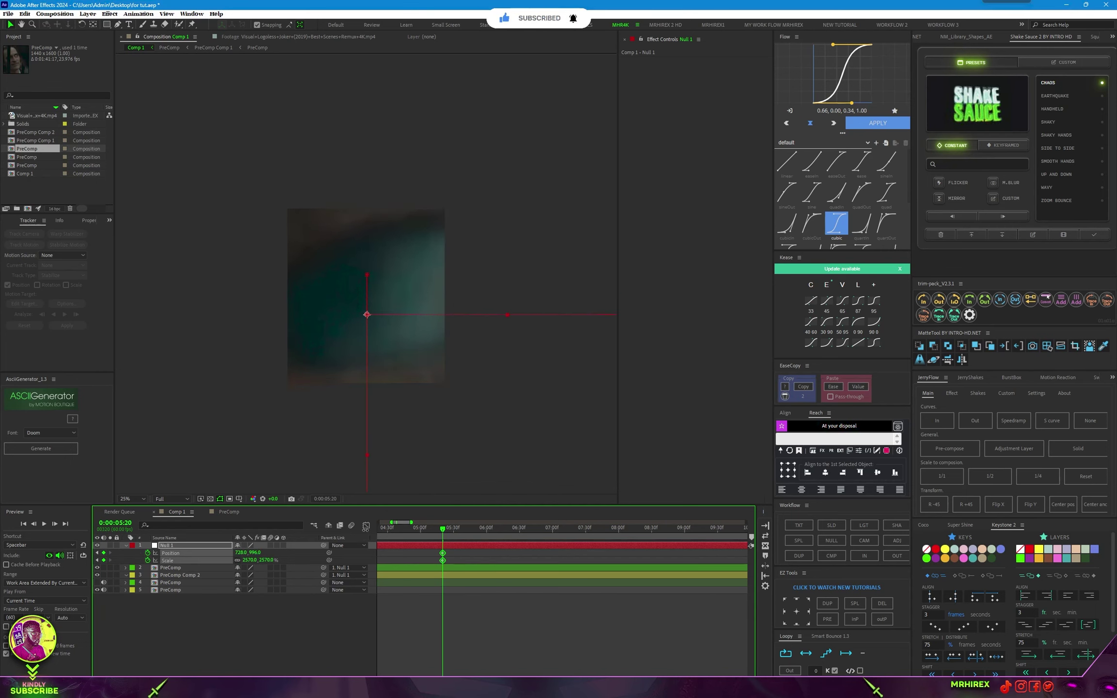
# - Centre the pupil and push Null 1's Scale to about 5472%, then scrub to review the zoom
pyautogui.click(382, 538)
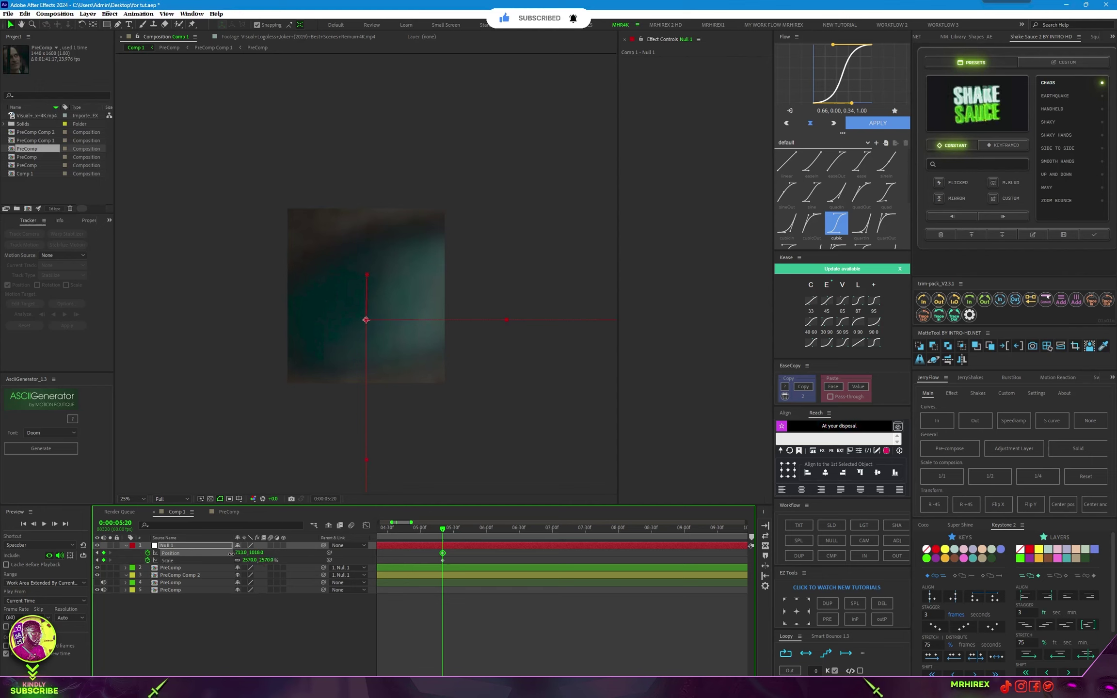
pyautogui.moveTo(164, 551); pyautogui.dragTo(140, 553)
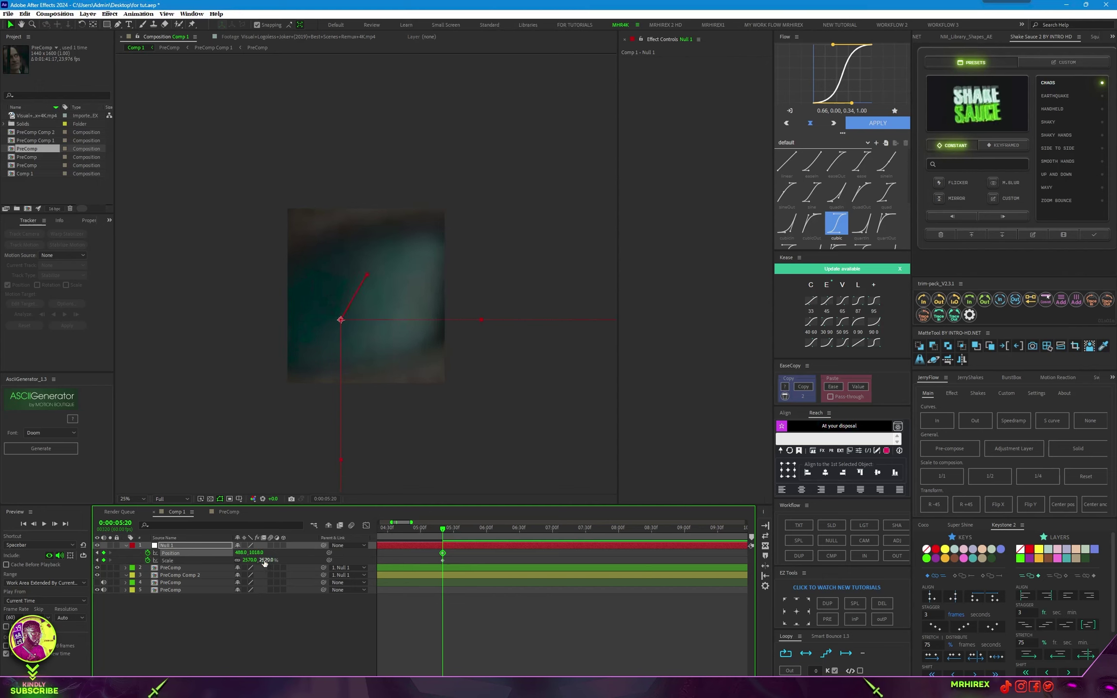
pyautogui.moveTo(262, 560)
pyautogui.mouseDown()
pyautogui.moveTo(565, 559)
pyautogui.moveTo(743, 529)
pyautogui.mouseUp()
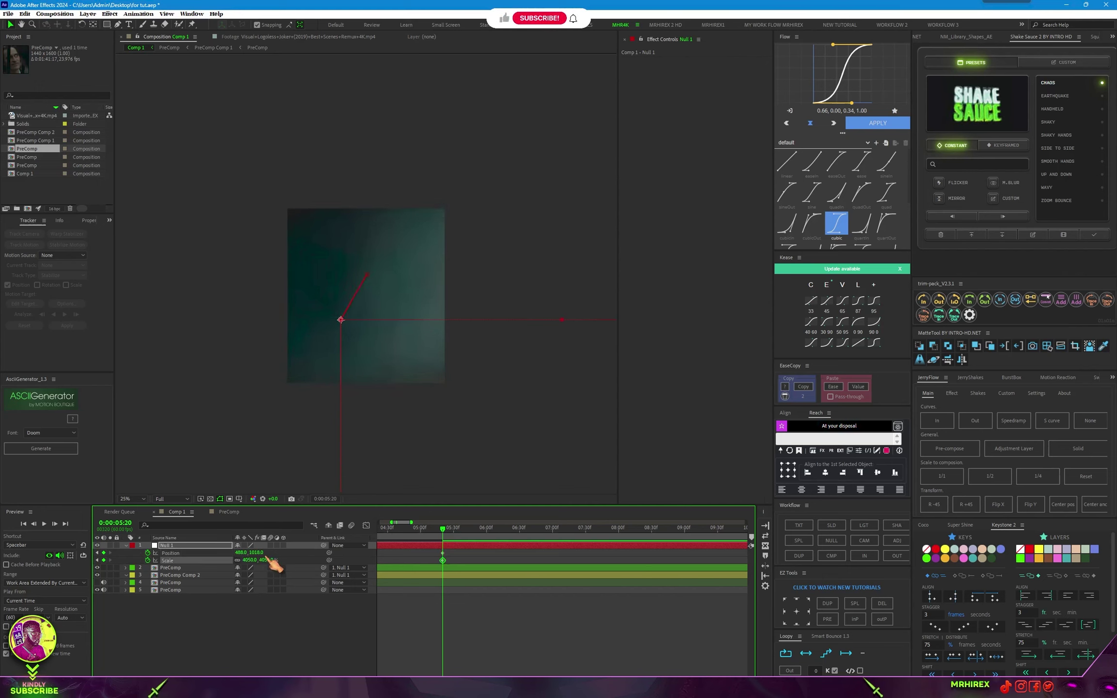
pyautogui.moveTo(272, 560); pyautogui.dragTo(686, 535)
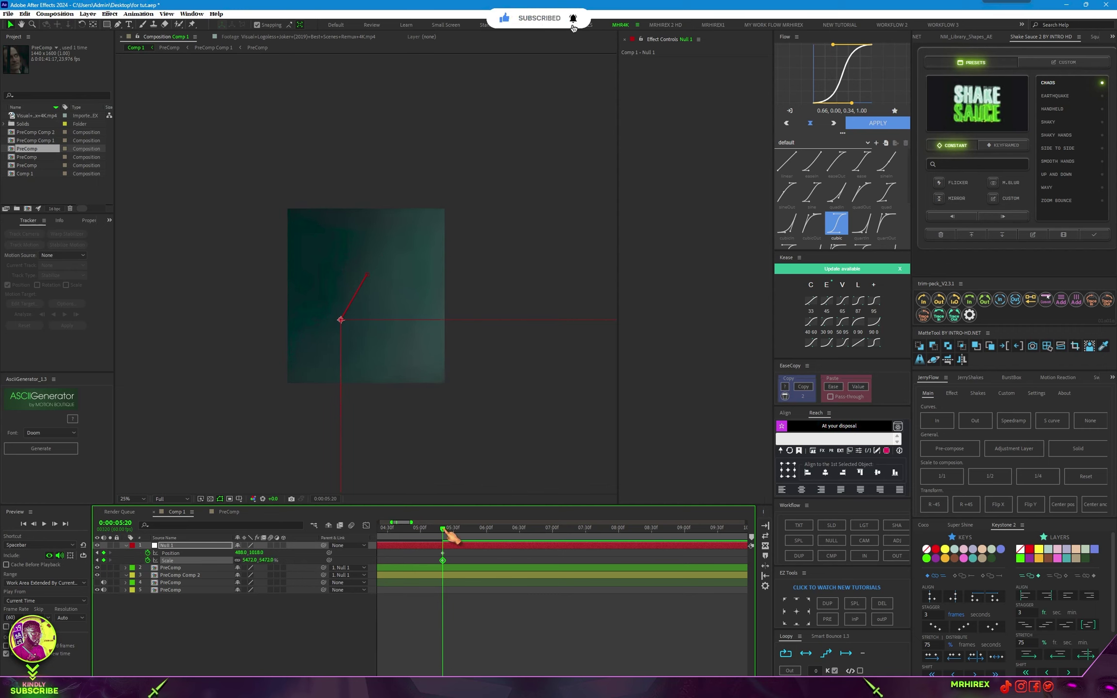
pyautogui.moveTo(447, 531); pyautogui.dragTo(583, 541)
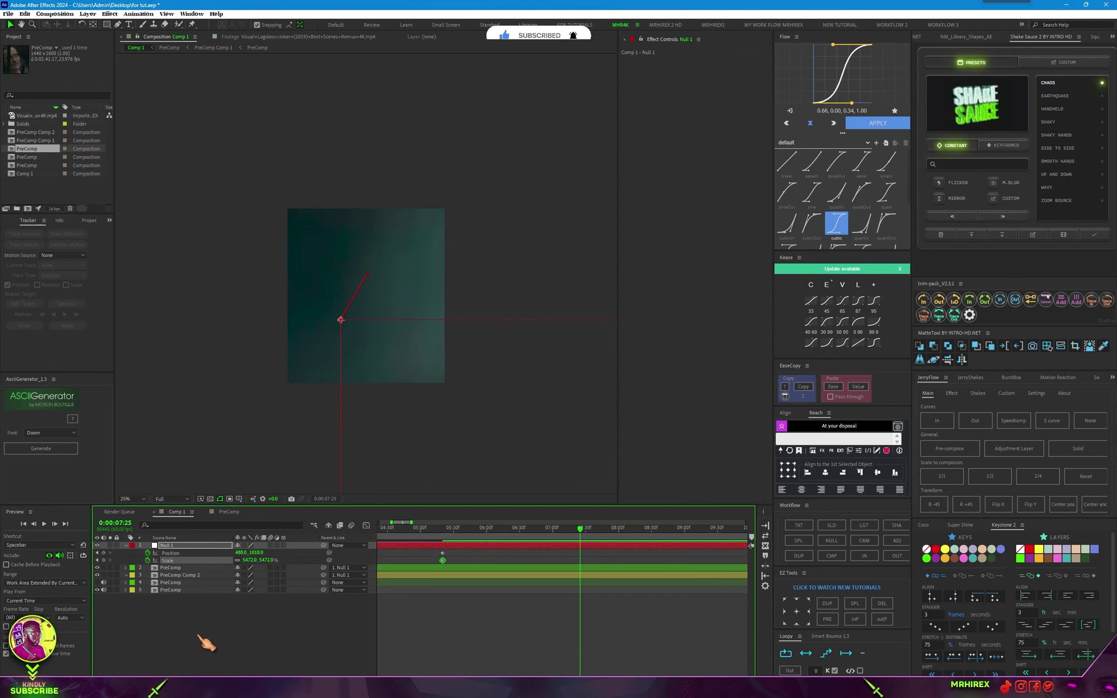
pyautogui.moveTo(407, 539)
pyautogui.mouseDown()
pyautogui.moveTo(578, 533)
pyautogui.moveTo(395, 534)
pyautogui.mouseUp()
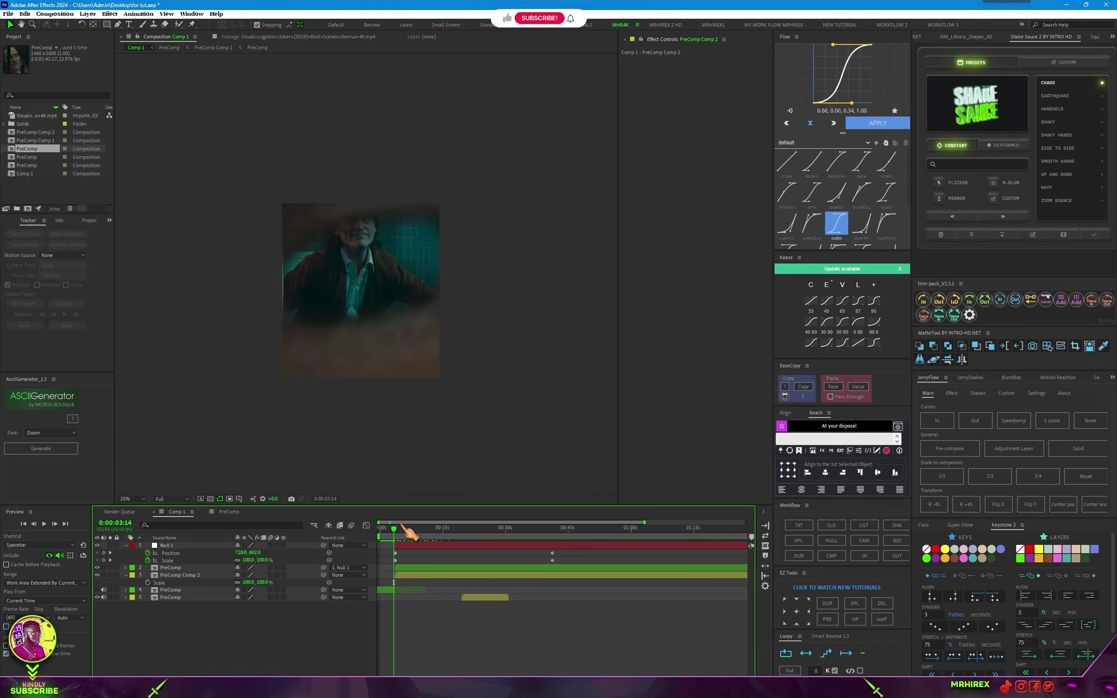
# - Set preview resolution to Quarter and turn on the lower PreComp layer's visibility, scrubbing to check
pyautogui.click(172, 499)
pyautogui.click(184, 549)
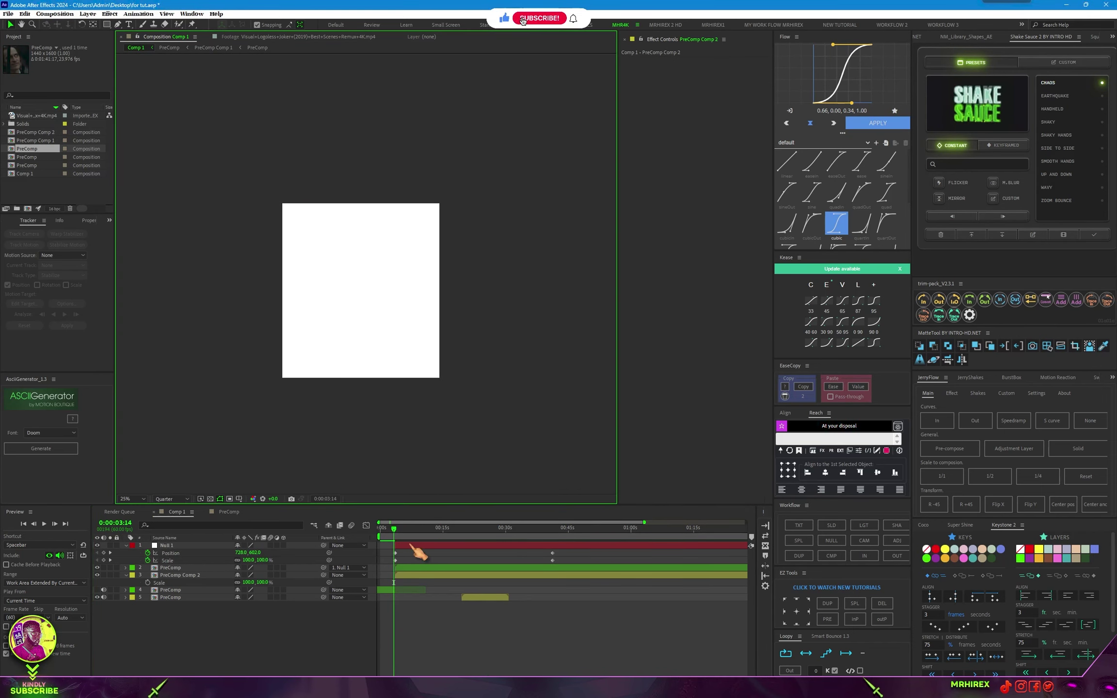
pyautogui.moveTo(397, 534); pyautogui.dragTo(394, 532)
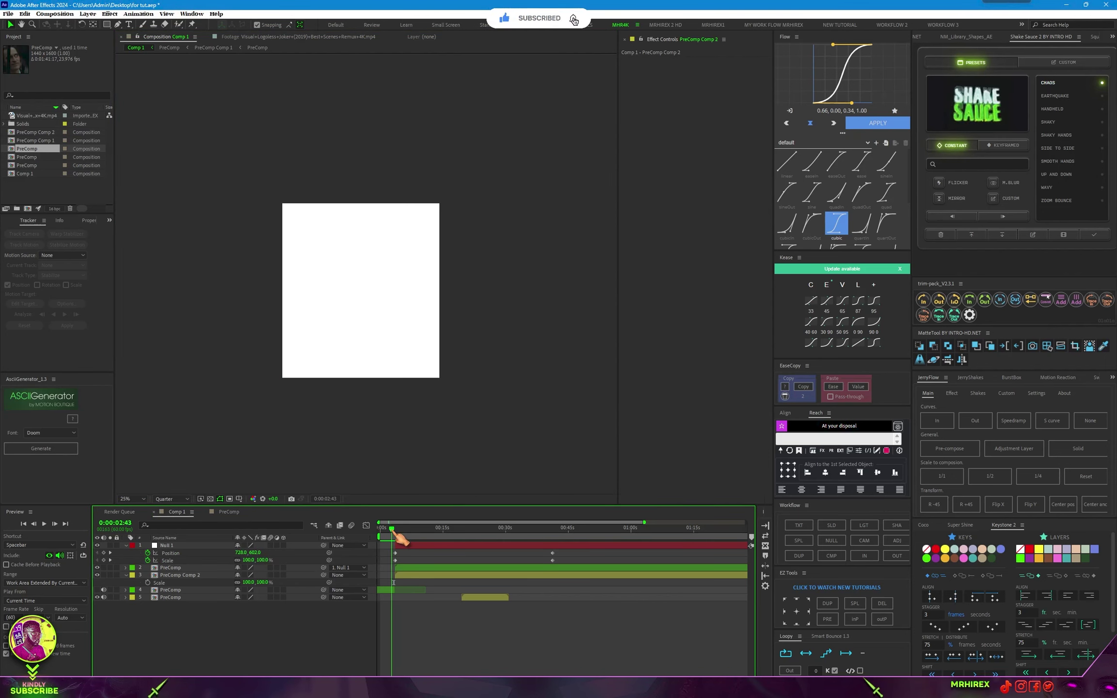
pyautogui.moveTo(399, 534); pyautogui.dragTo(391, 532)
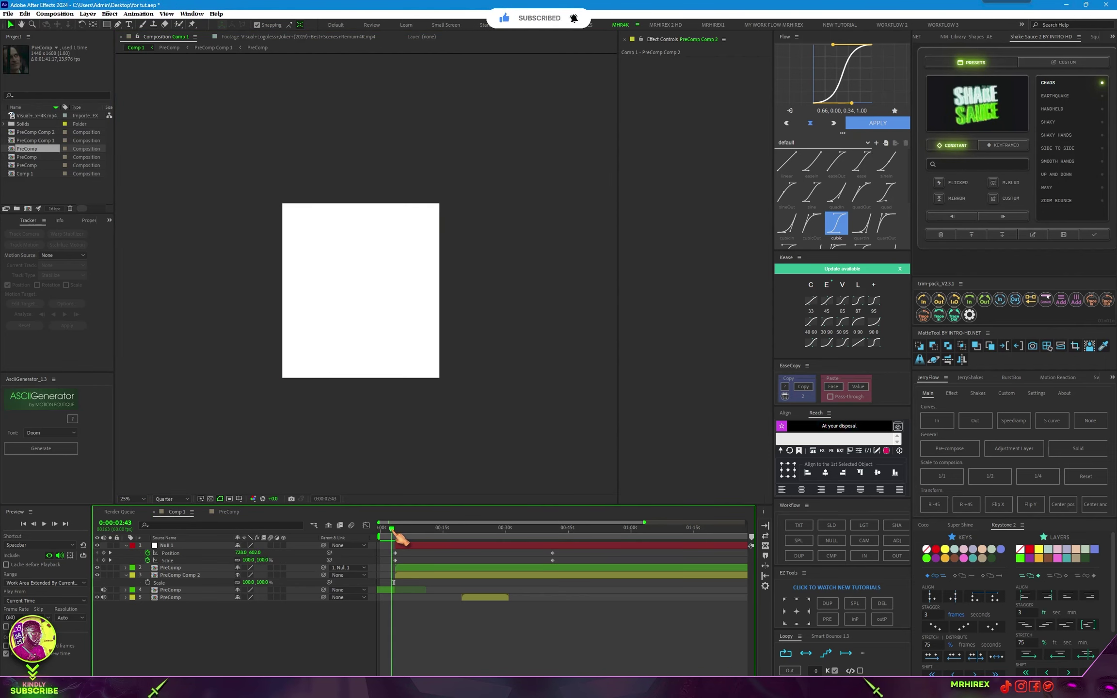
pyautogui.click(98, 589)
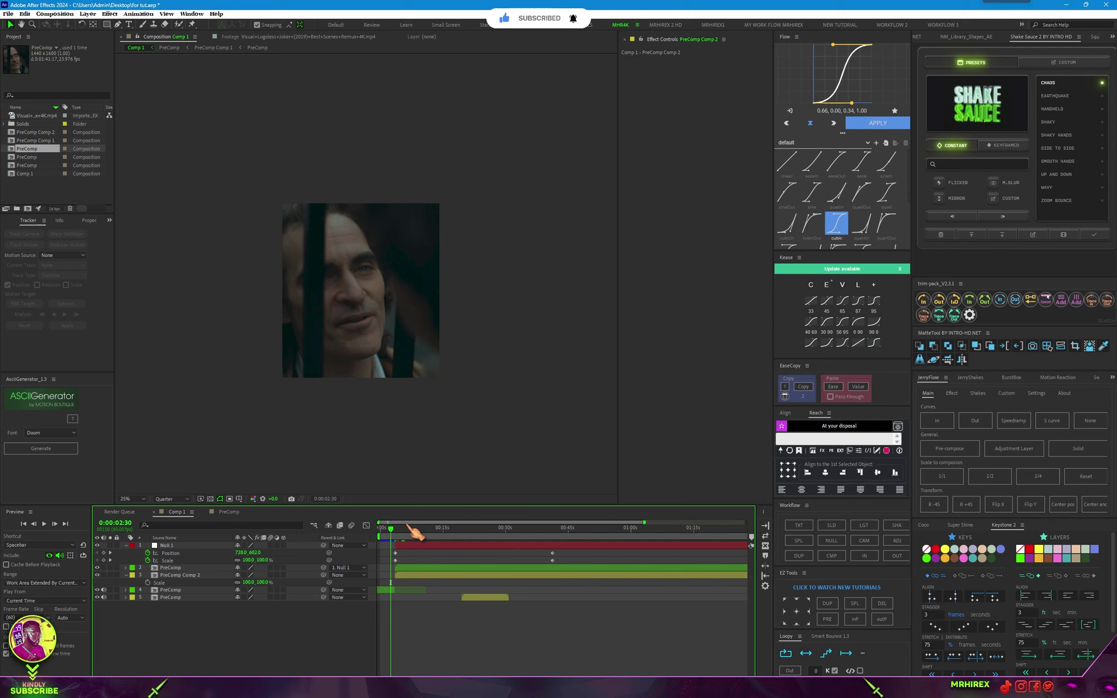
pyautogui.moveTo(402, 530)
pyautogui.mouseDown()
pyautogui.moveTo(383, 531)
pyautogui.moveTo(420, 546)
pyautogui.moveTo(537, 546)
pyautogui.mouseUp()
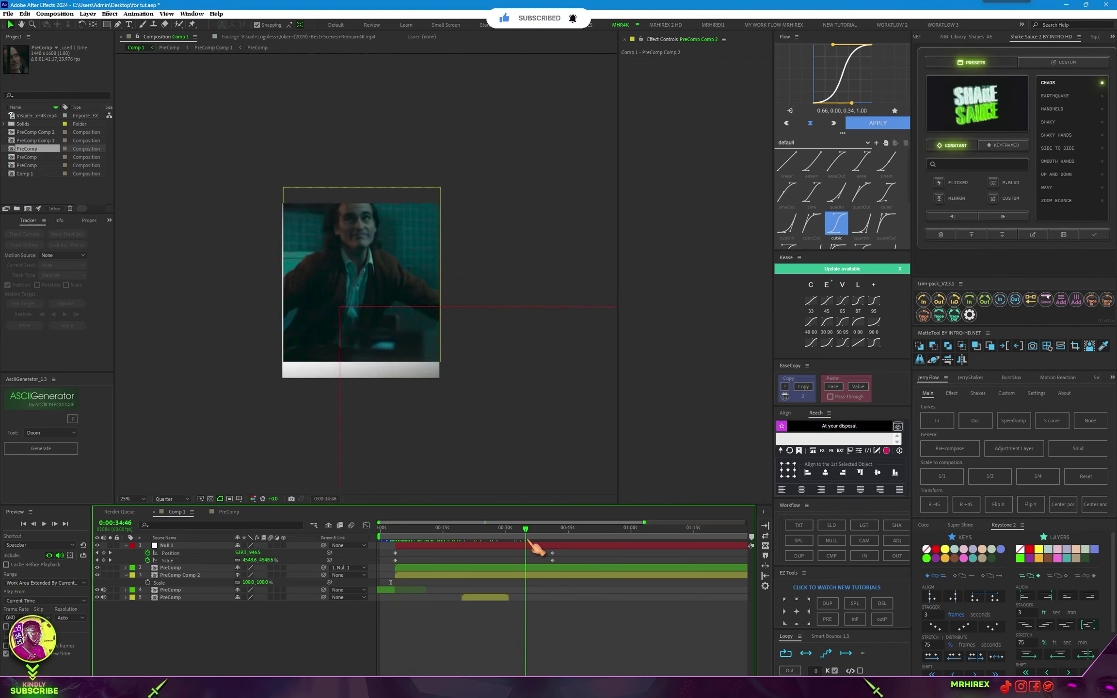
# - Drag PreComp Comp 2 down in the viewer to hide the white strip, then scrub back near the start
pyautogui.click(388, 269)
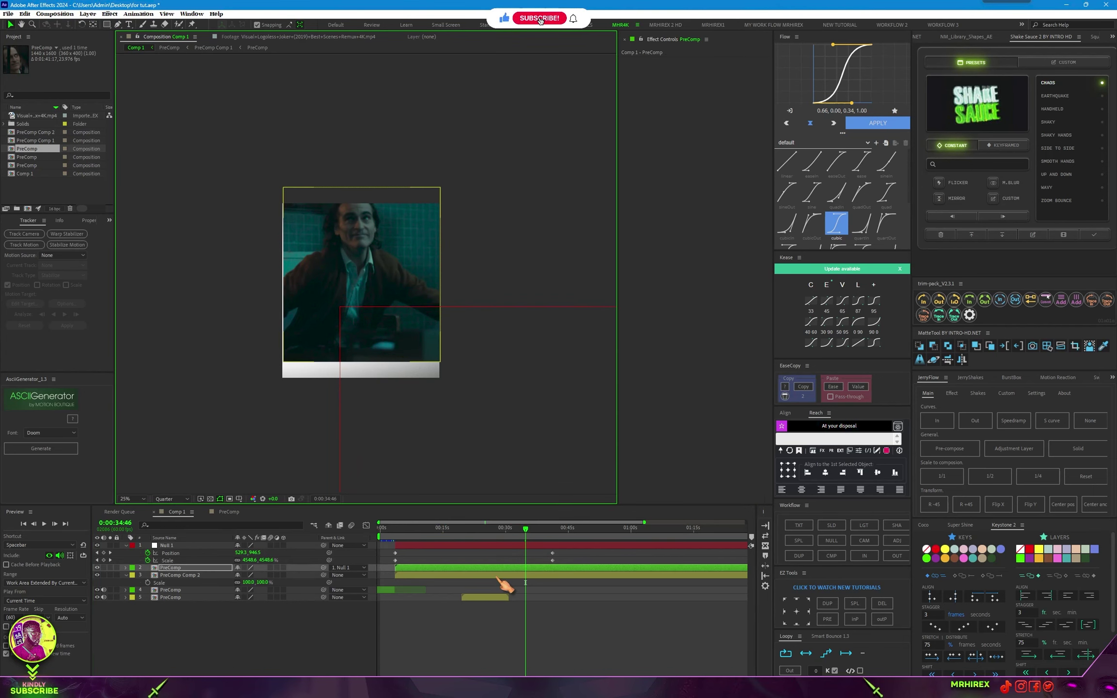
pyautogui.click(496, 576)
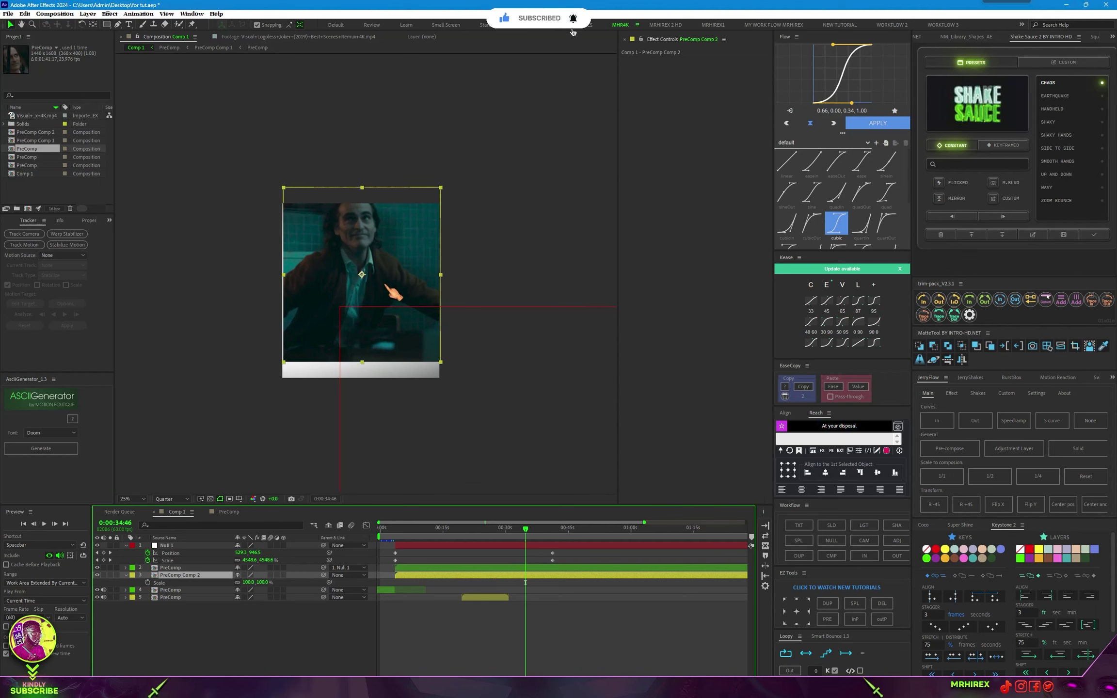
pyautogui.moveTo(377, 279); pyautogui.dragTo(376, 294)
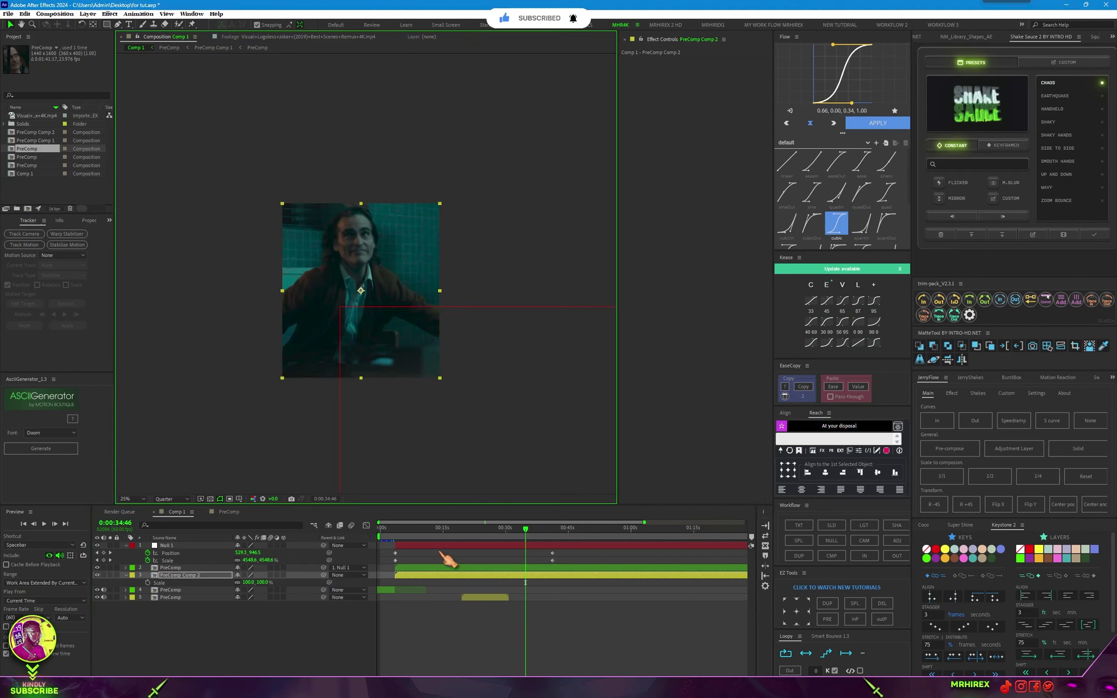
pyautogui.moveTo(534, 533)
pyautogui.mouseDown()
pyautogui.moveTo(394, 548)
pyautogui.moveTo(450, 560)
pyautogui.moveTo(391, 570)
pyautogui.mouseUp()
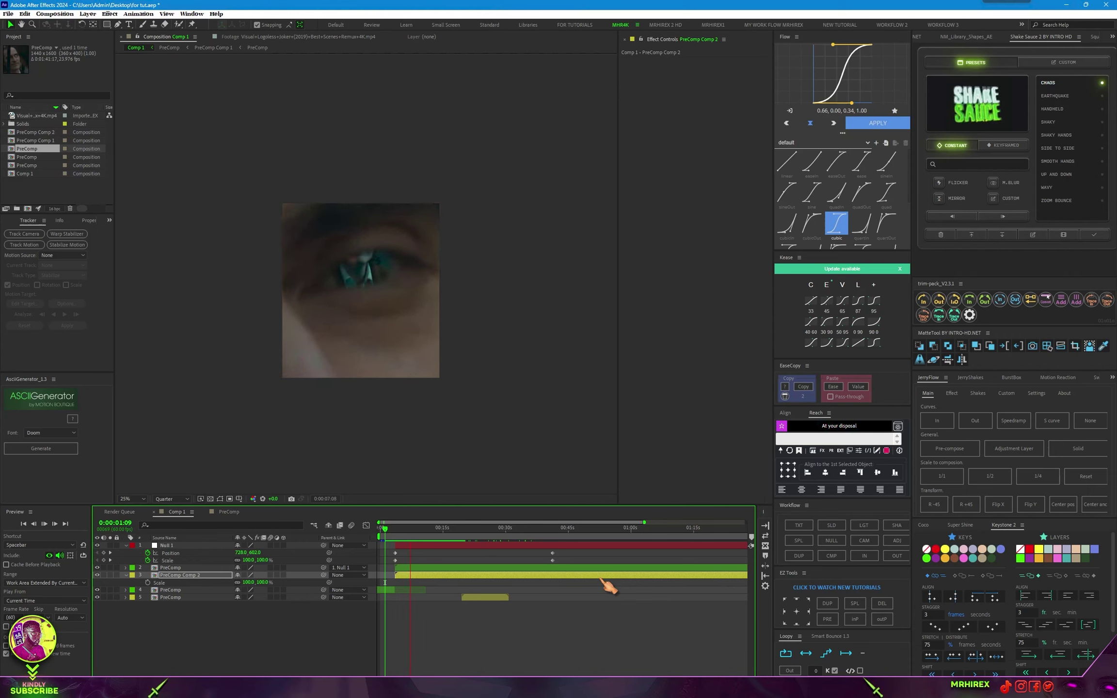
# - Drag Null 1's zoom keyframes earlier on the timeline and preview the tighter transition
pyautogui.press('space')
pyautogui.click(565, 554)
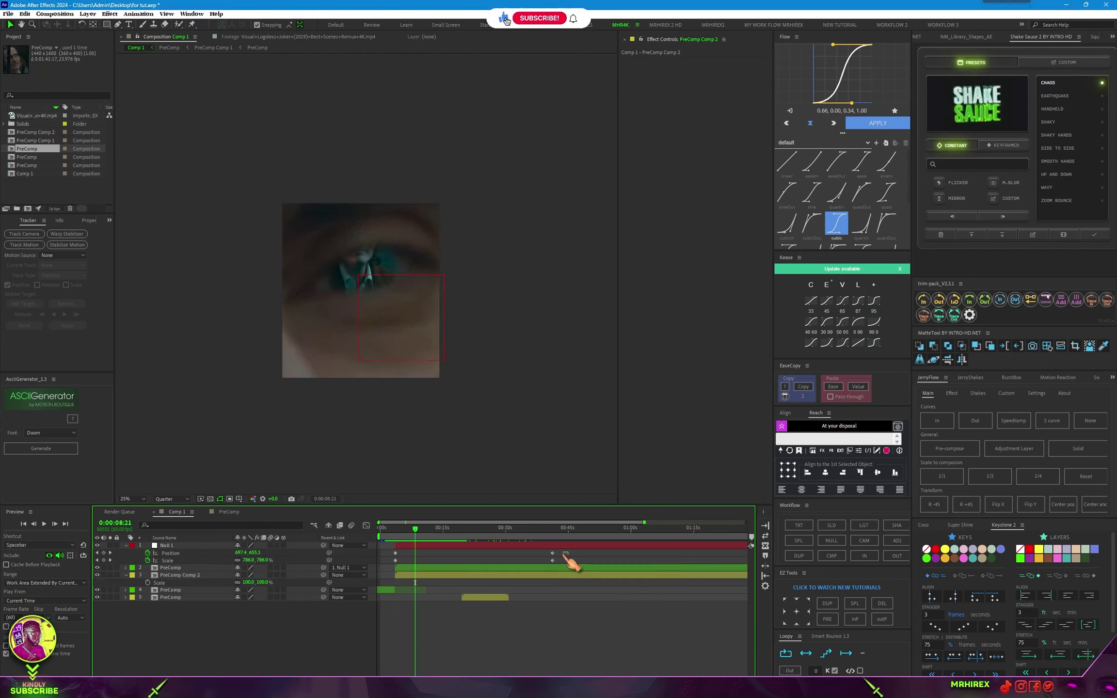
pyautogui.moveTo(565, 553)
pyautogui.mouseDown()
pyautogui.moveTo(438, 564)
pyautogui.moveTo(398, 543)
pyautogui.mouseUp()
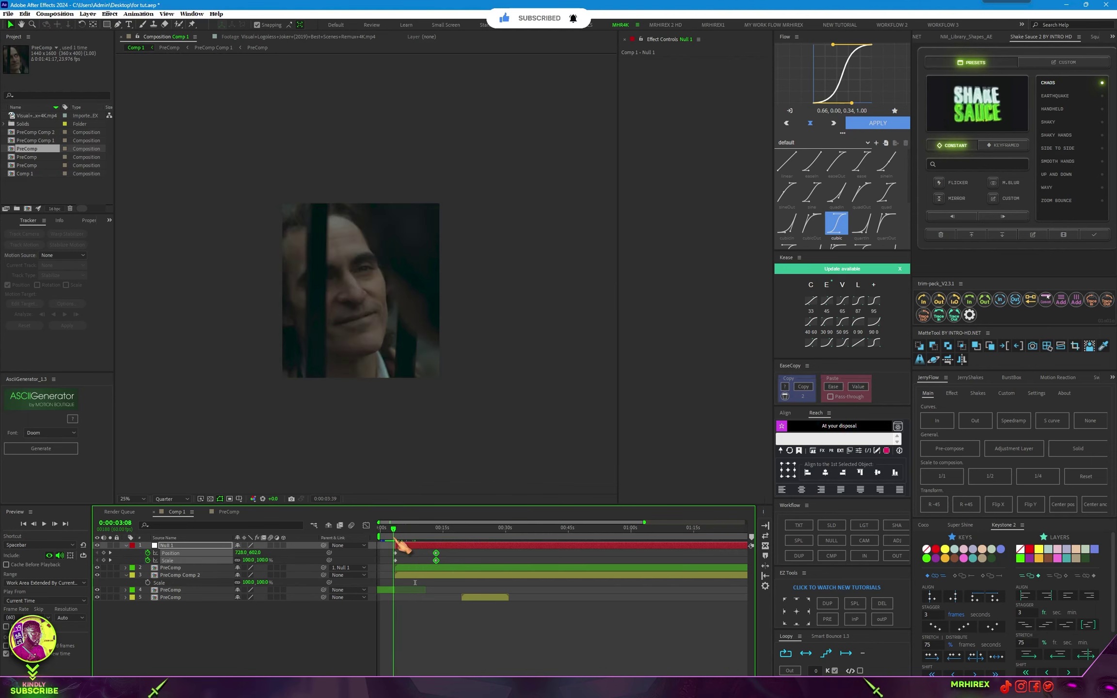
pyautogui.press('space')
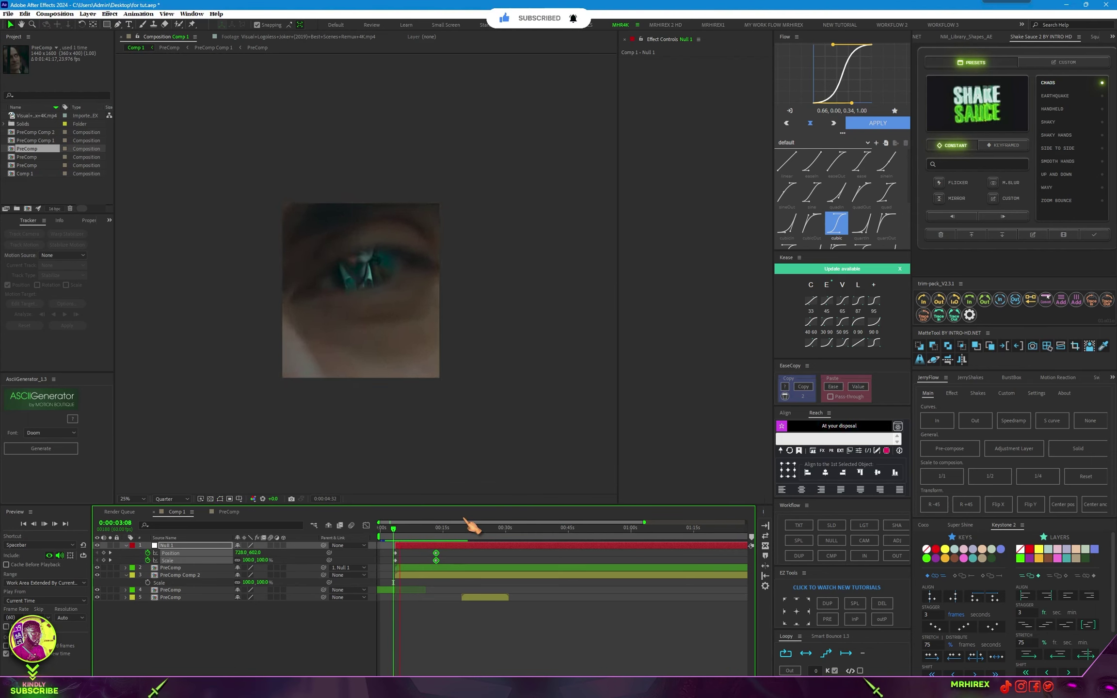
pyautogui.click(386, 534)
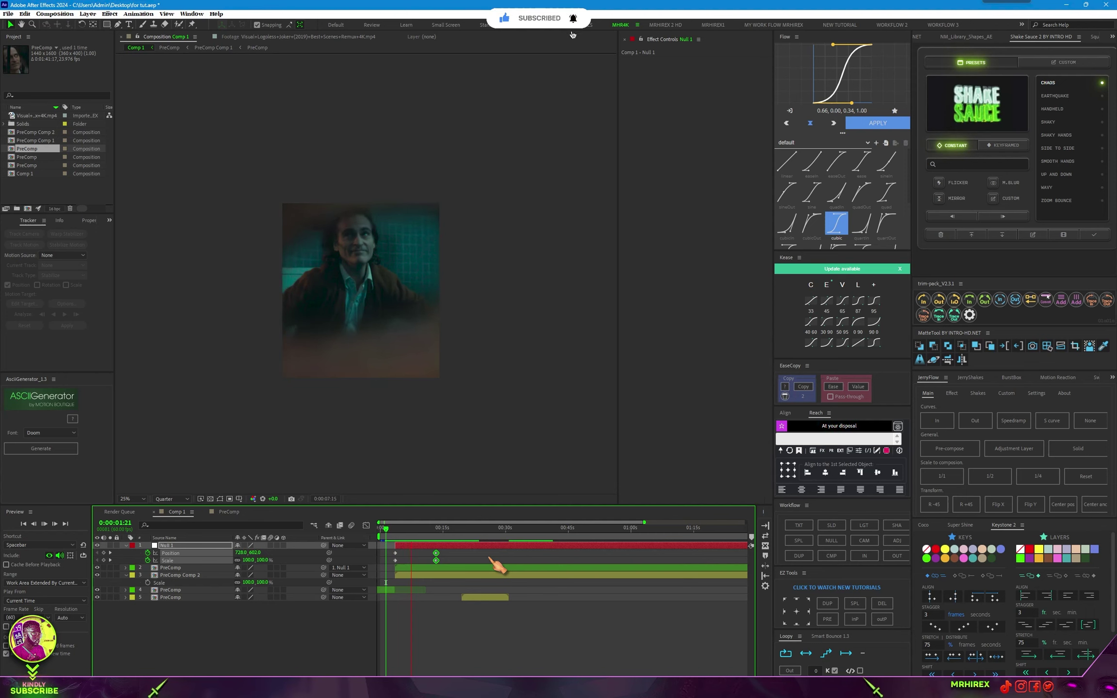
pyautogui.press('space')
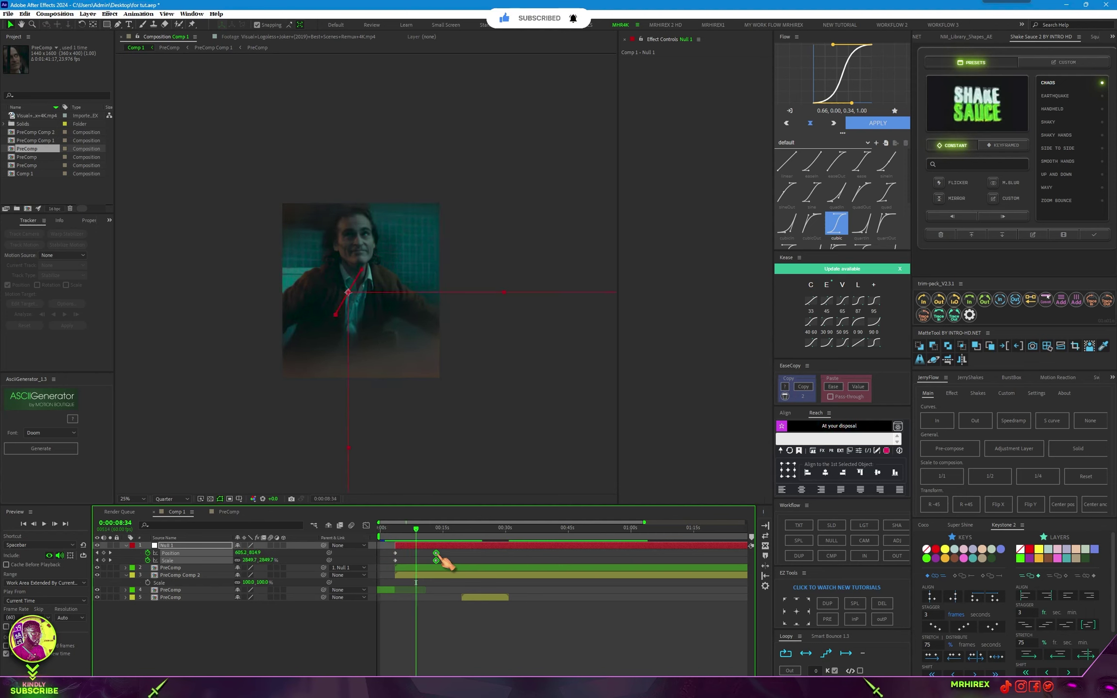
pyautogui.moveTo(437, 553); pyautogui.dragTo(397, 562)
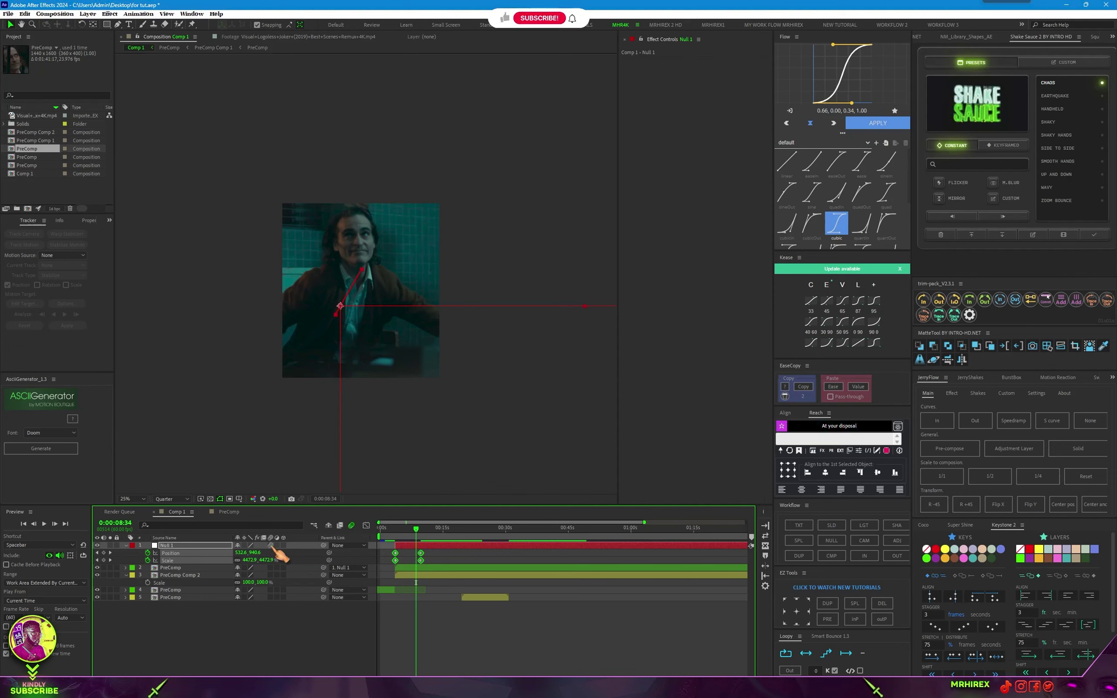
# - Enable motion blur on the null and footage layers, leaving it off for PreComp
pyautogui.moveTo(275, 546); pyautogui.dragTo(277, 568)
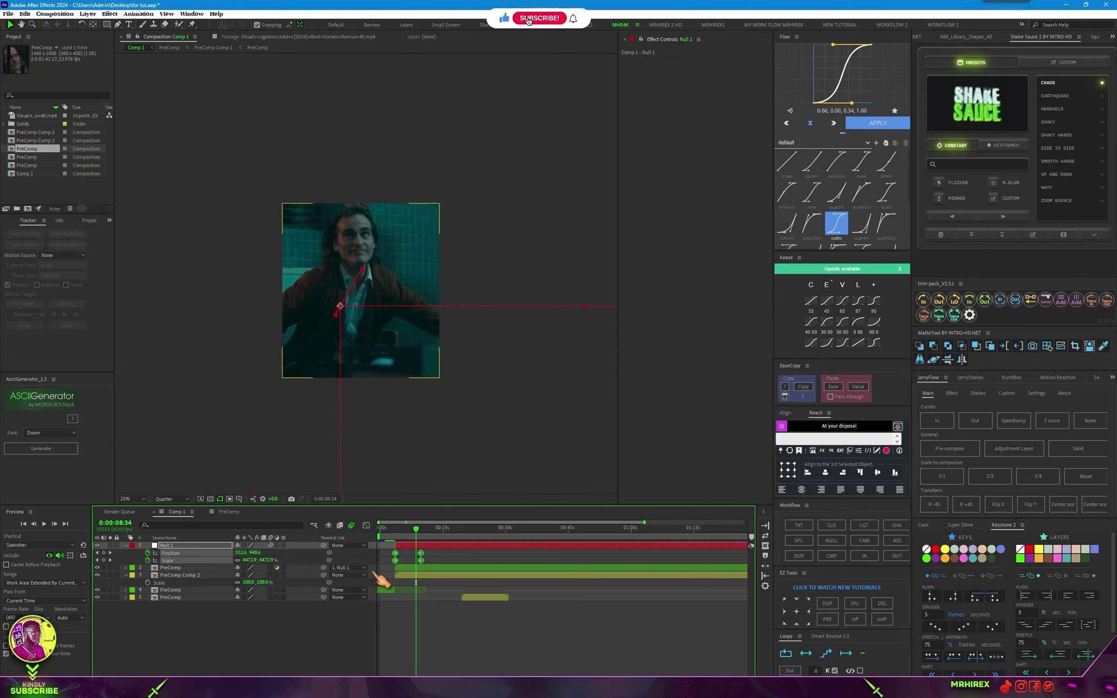
pyautogui.hotkey('ctrl', 'shift', 'a')
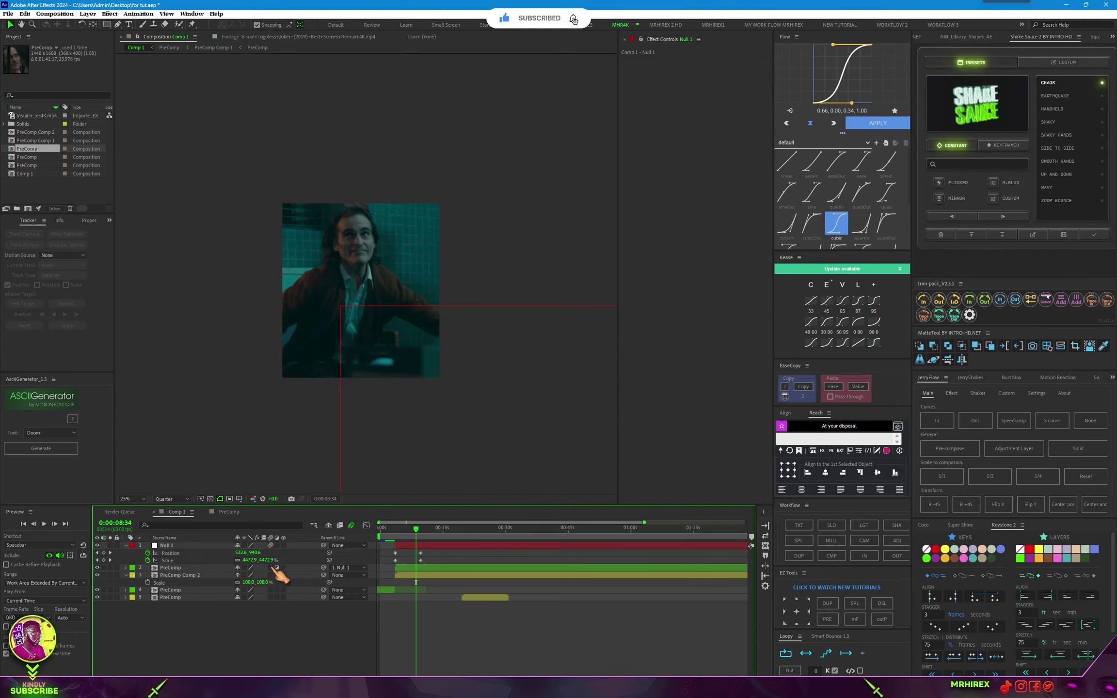
pyautogui.click(278, 568)
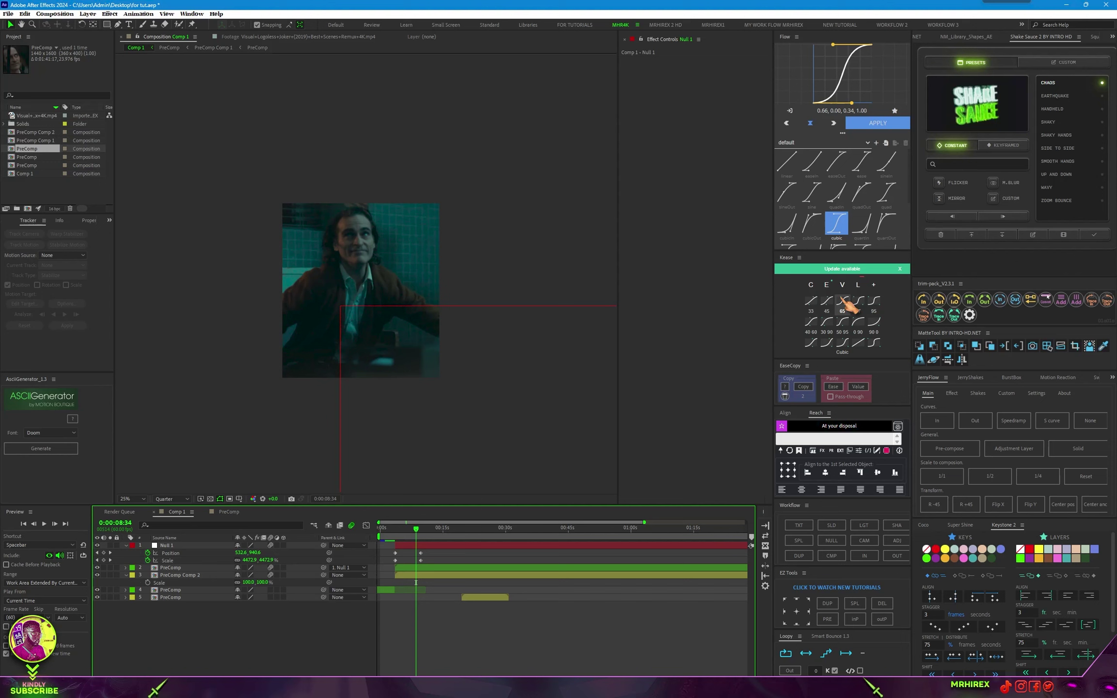
# - Apply Kease's 65 ease to Null 1's Position and Scale keyframes
pyautogui.click(843, 301)
pyautogui.click(611, 382)
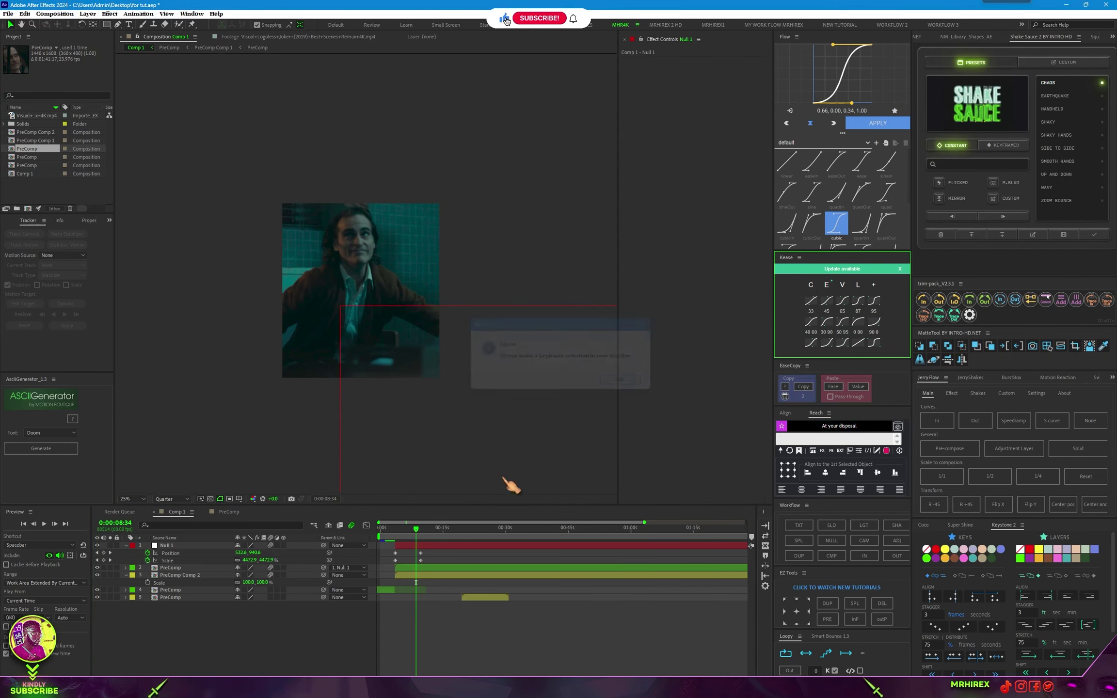
pyautogui.moveTo(438, 550); pyautogui.dragTo(386, 559)
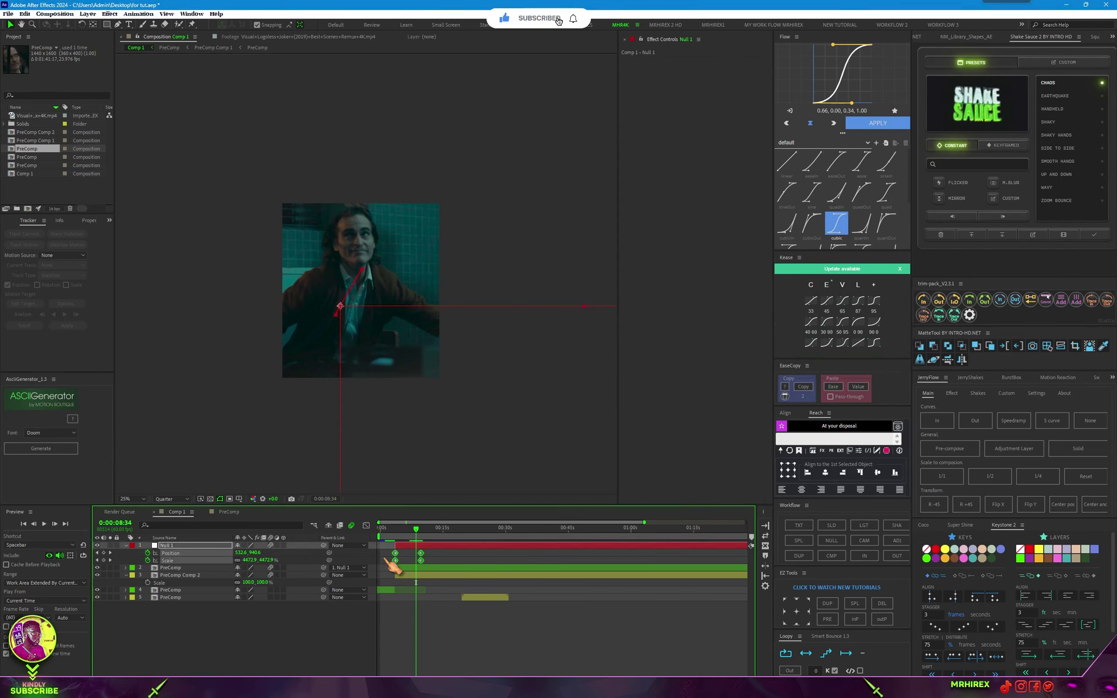
pyautogui.click(844, 300)
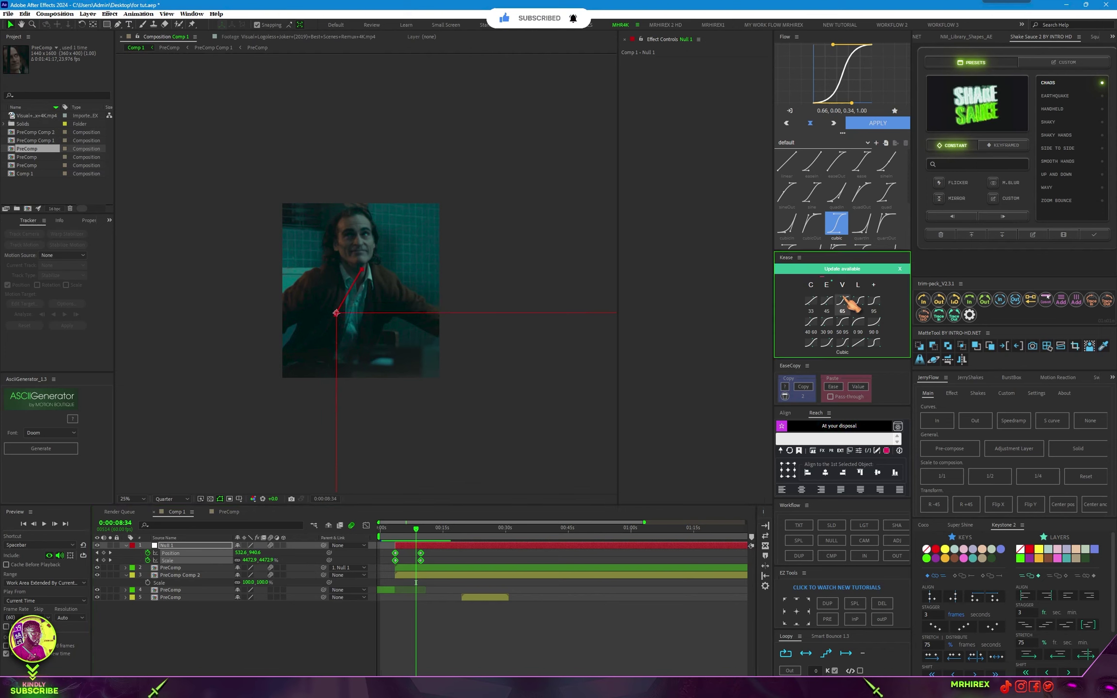
# - Preview the 65-eased zoom transition, scrubbing back to review it
pyautogui.click(477, 515)
pyautogui.press('space')
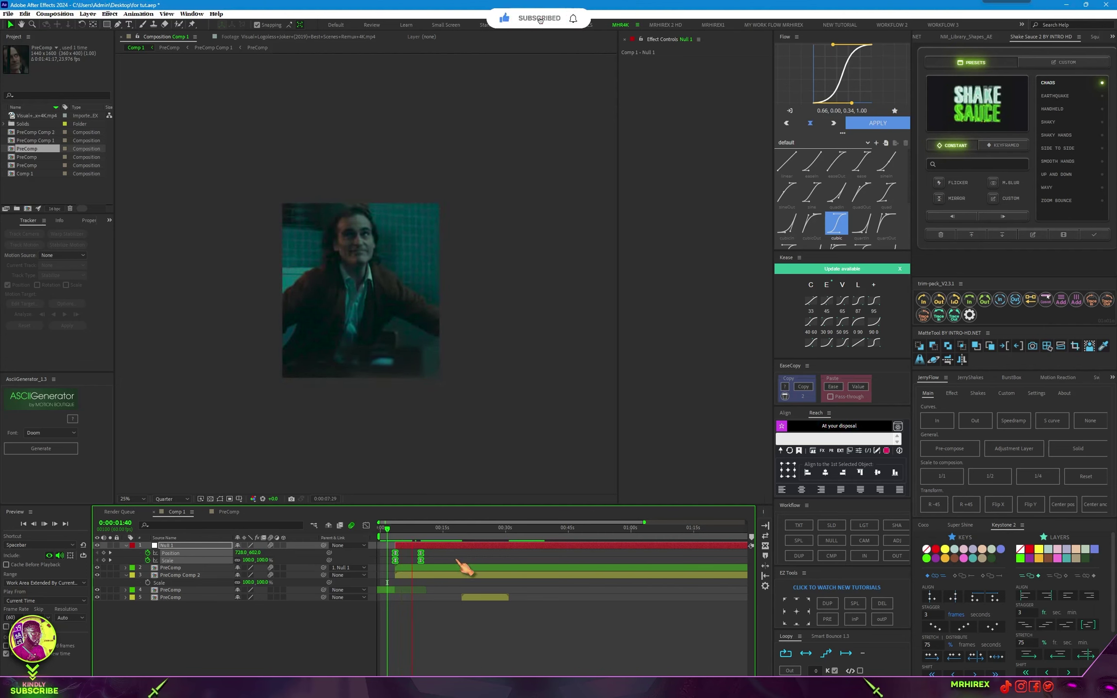
pyautogui.press('space')
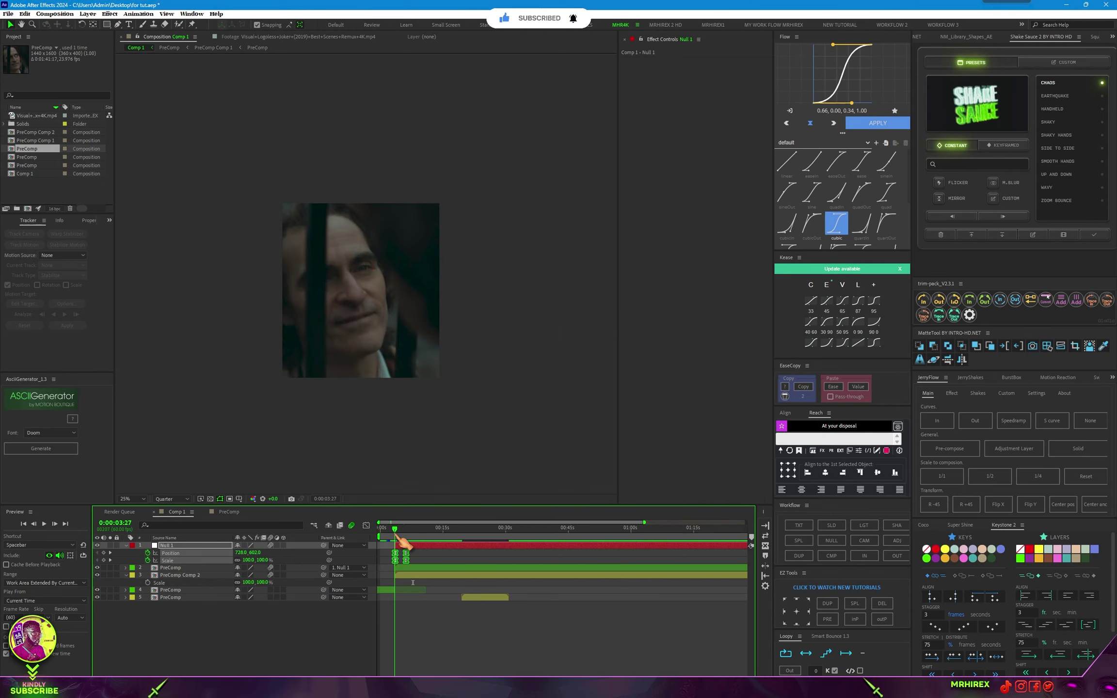
pyautogui.moveTo(416, 533); pyautogui.dragTo(389, 533)
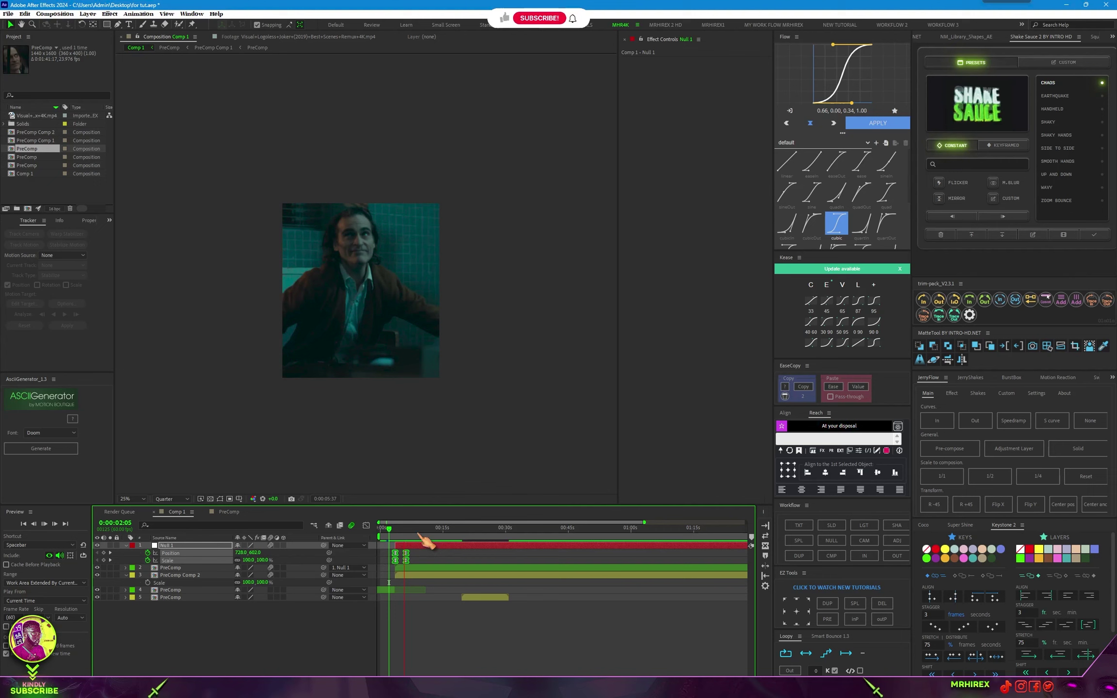
pyautogui.click(385, 530)
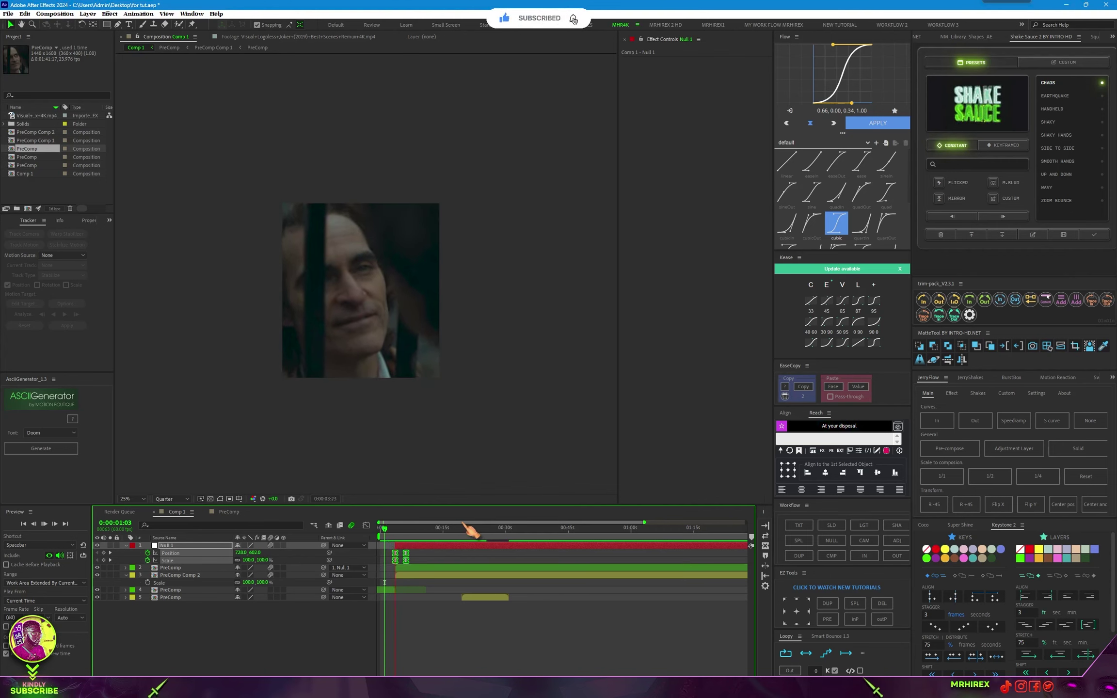
pyautogui.press('space')
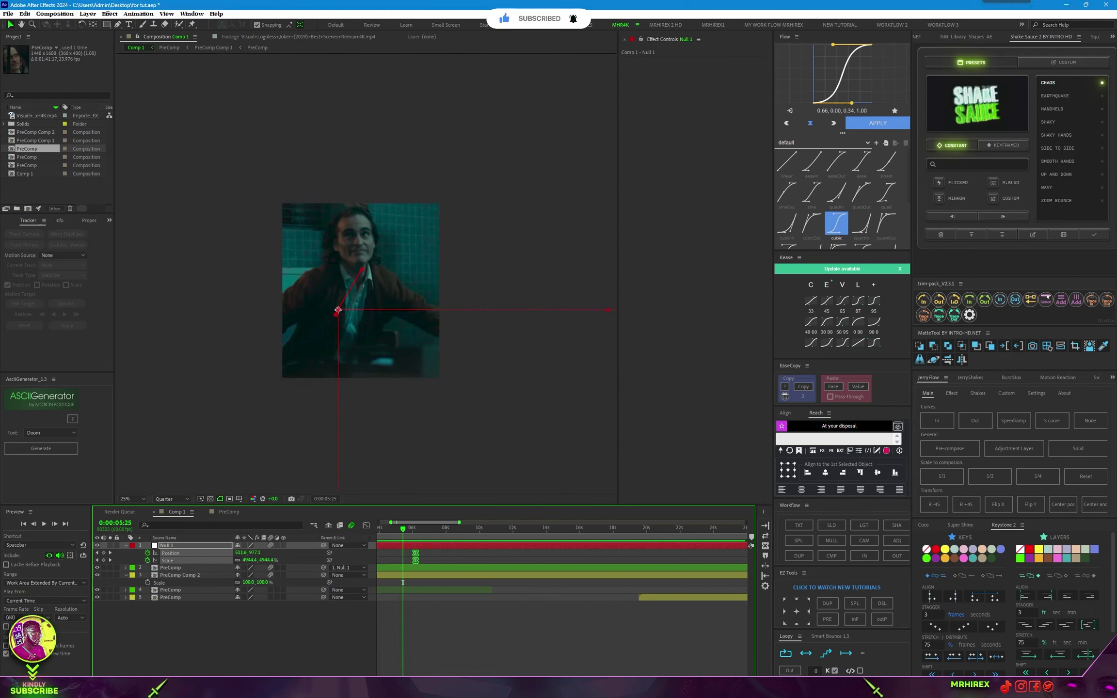
# - Apply Kease's Exponential curve to Null 1's Position and Scale keyframes and preview the push-in
pyautogui.scroll(5, 449, 598)
pyautogui.moveTo(477, 534); pyautogui.dragTo(478, 536)
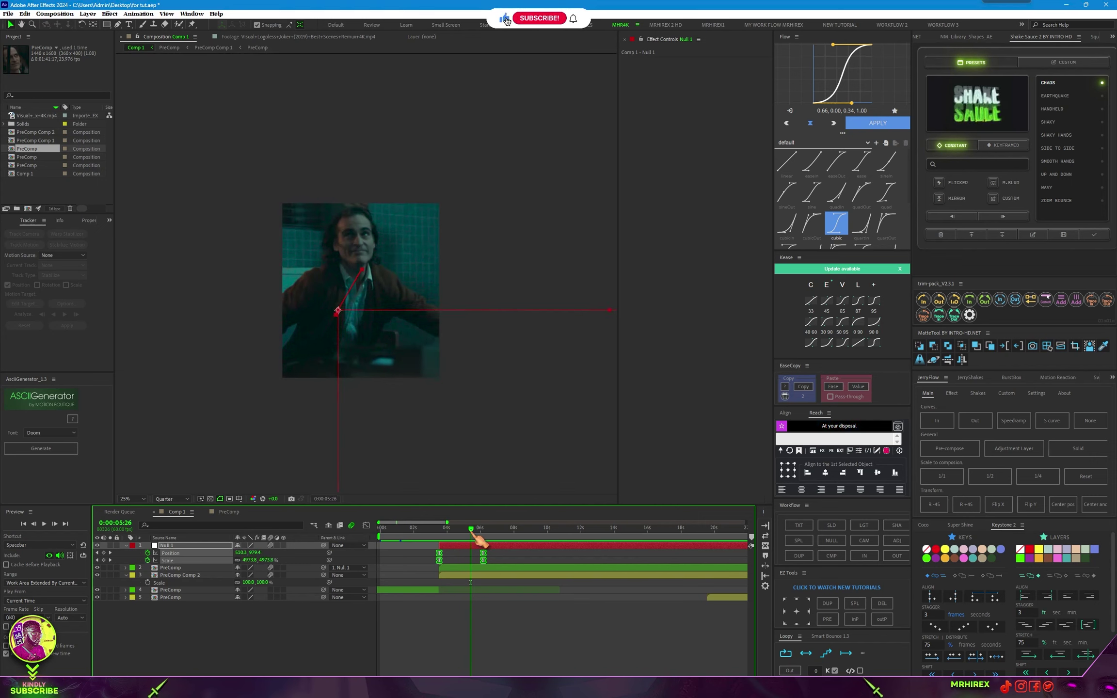
pyautogui.click(479, 562)
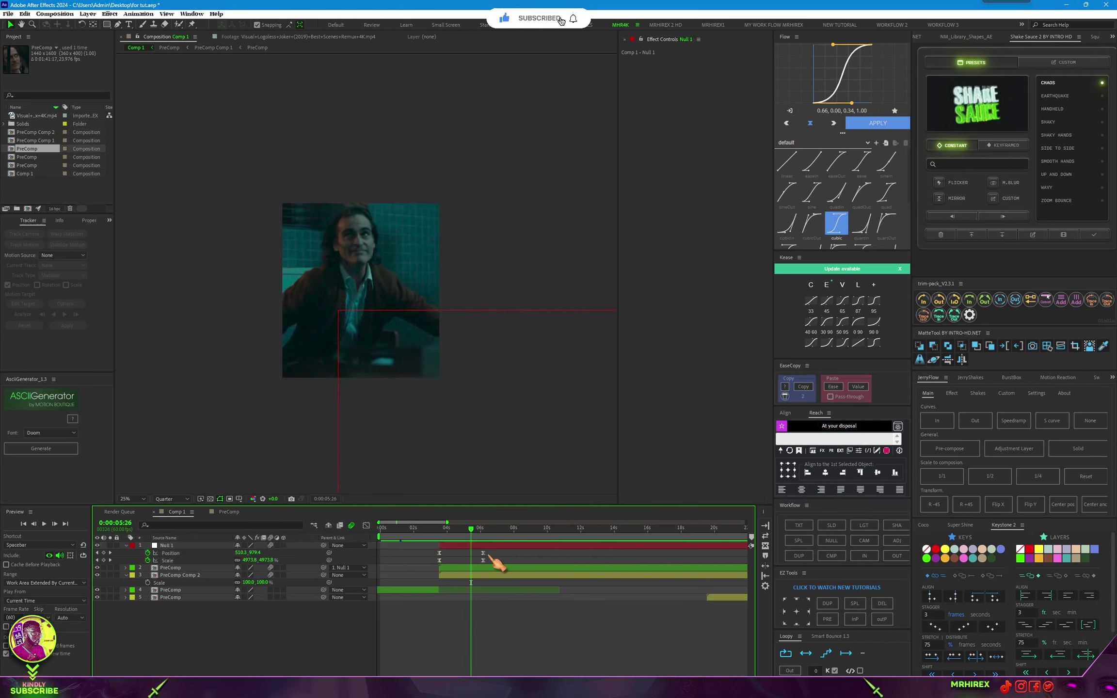
pyautogui.moveTo(489, 555)
pyautogui.mouseDown()
pyautogui.moveTo(474, 566)
pyautogui.moveTo(440, 538)
pyautogui.mouseUp()
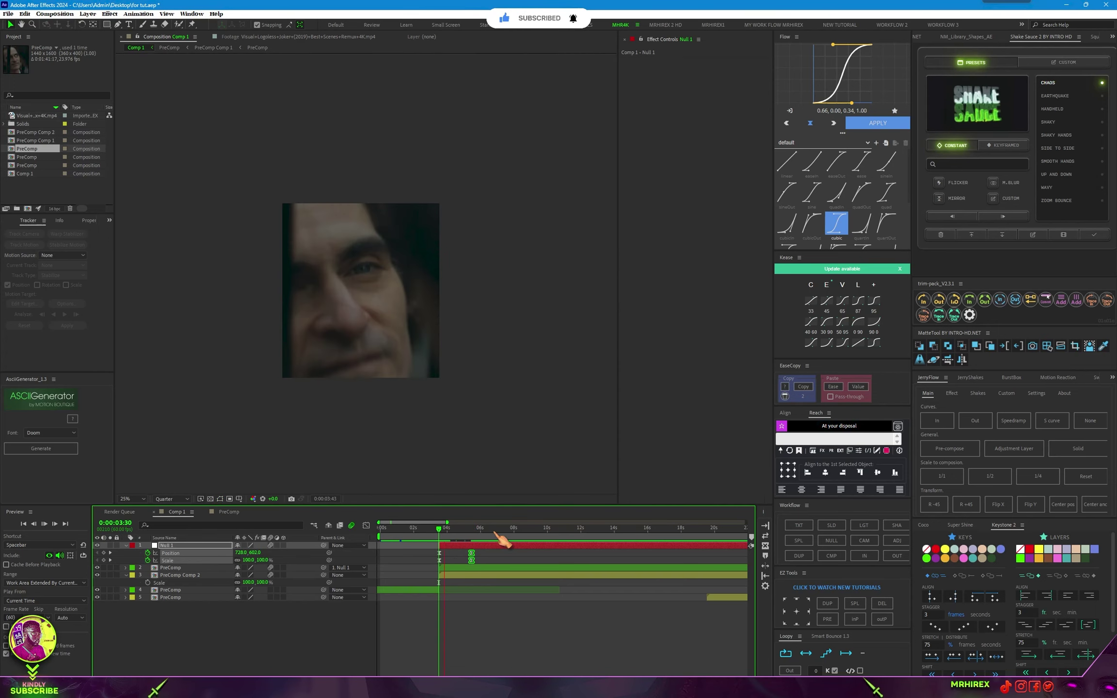
pyautogui.press('space')
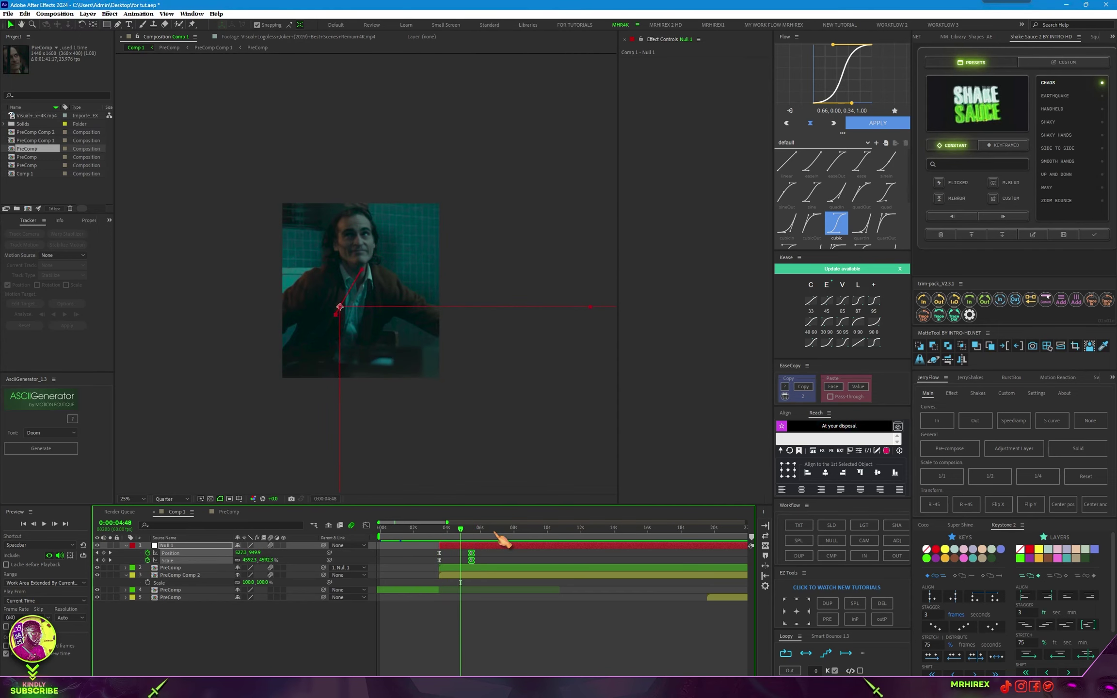
pyautogui.click(858, 323)
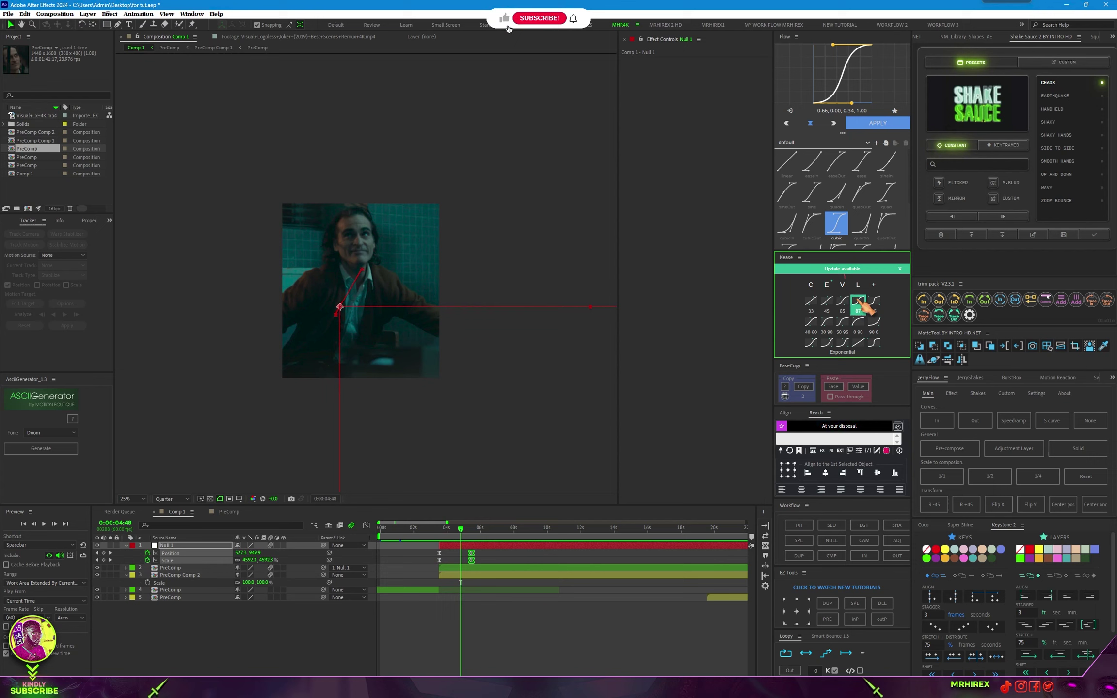
pyautogui.click(460, 544)
pyautogui.press('space')
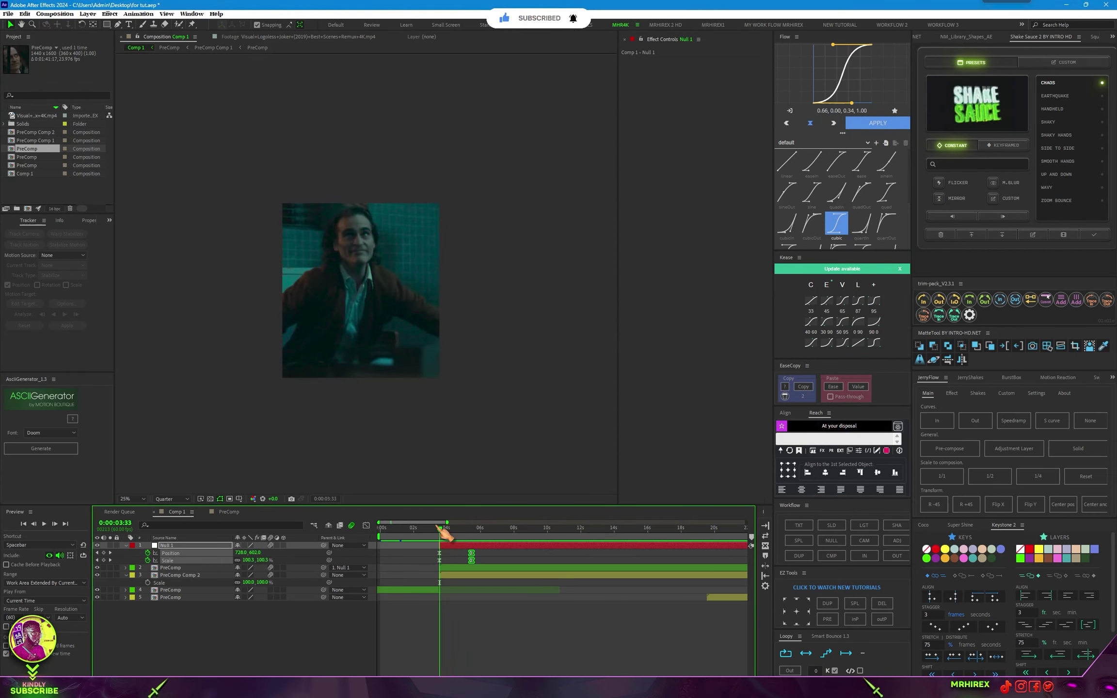
pyautogui.press('space')
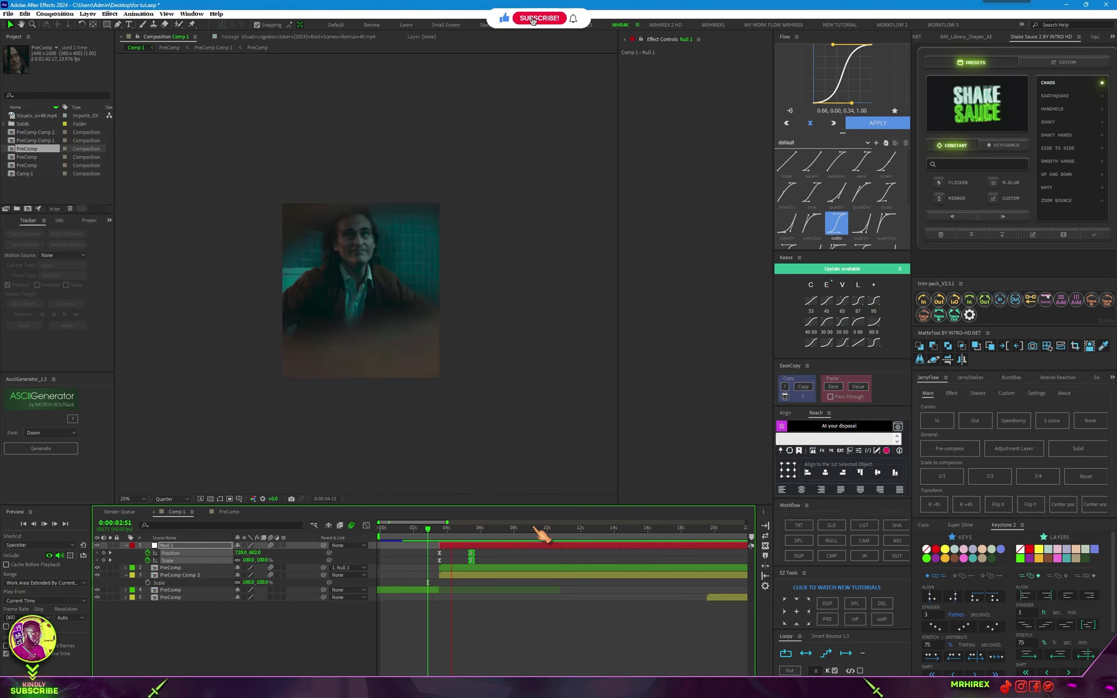
# - Slide the bottom PreComp clip left so it begins near 0:00:04:00
pyautogui.click(441, 532)
pyautogui.moveTo(448, 540); pyautogui.dragTo(456, 545)
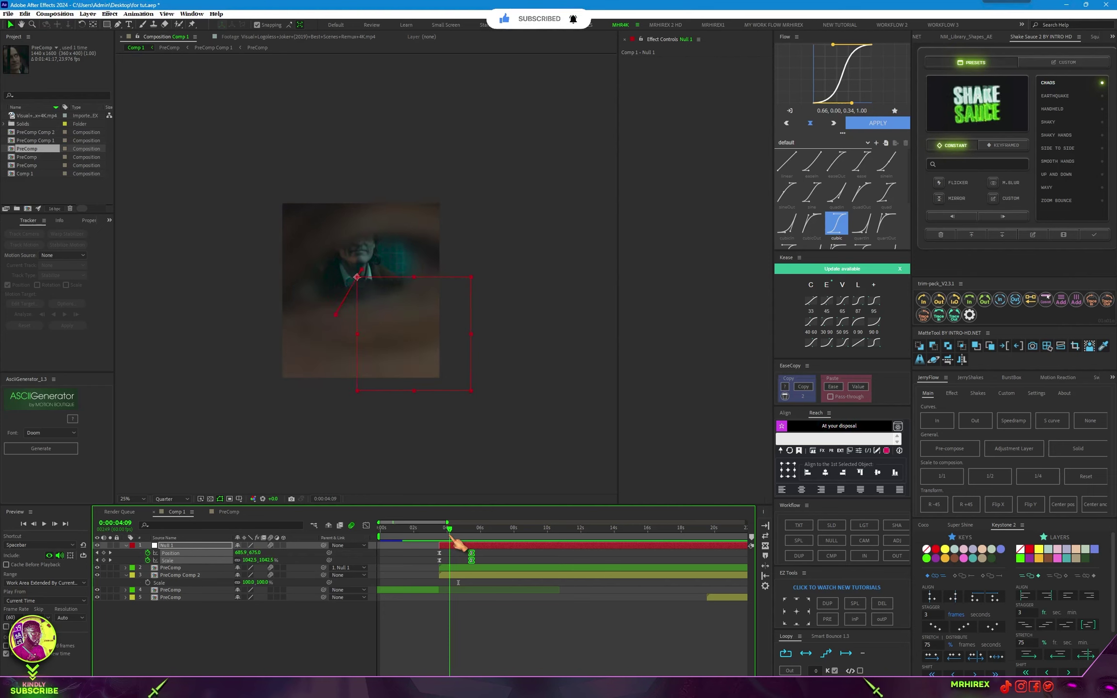
pyautogui.click(458, 576)
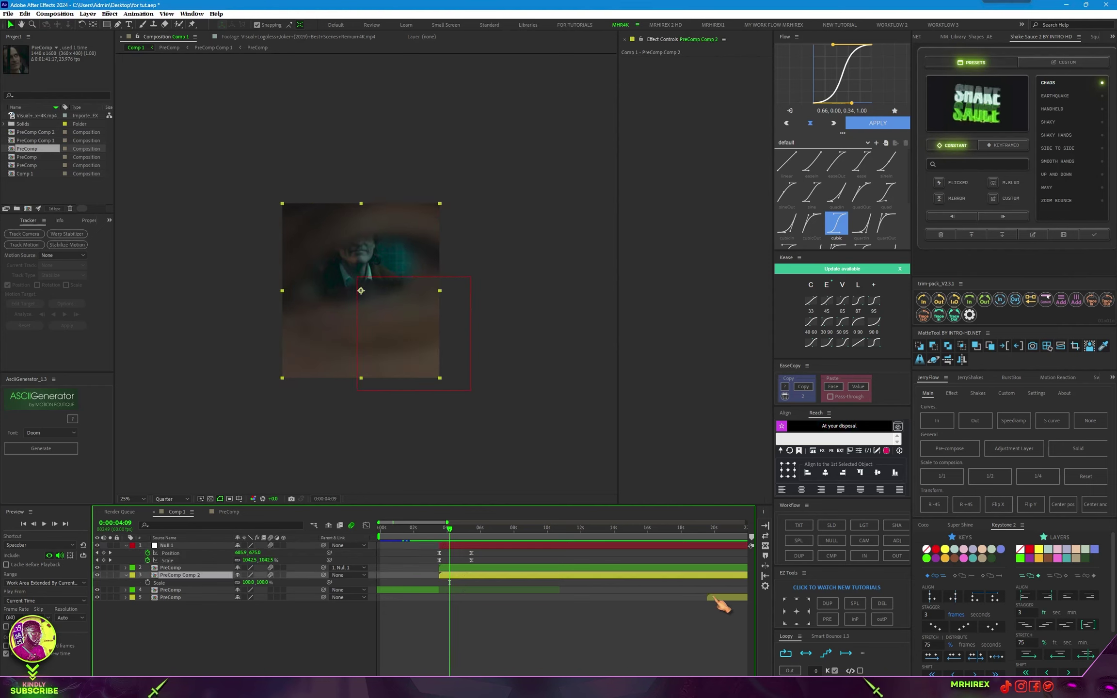
pyautogui.moveTo(718, 599); pyautogui.dragTo(467, 598)
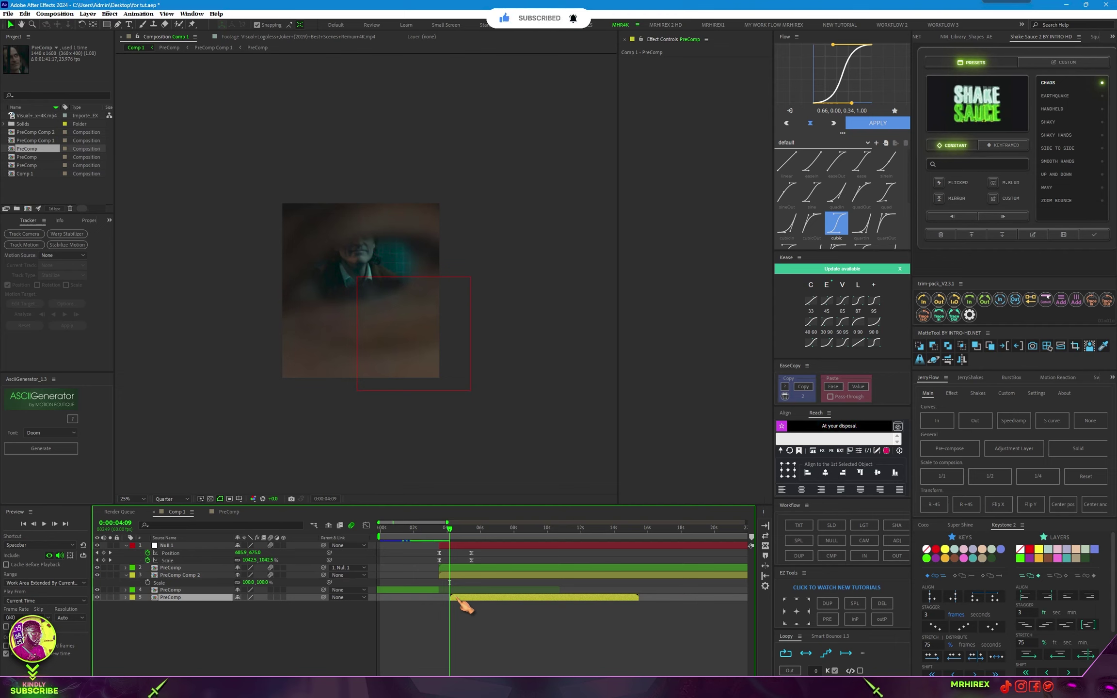
pyautogui.press(';')
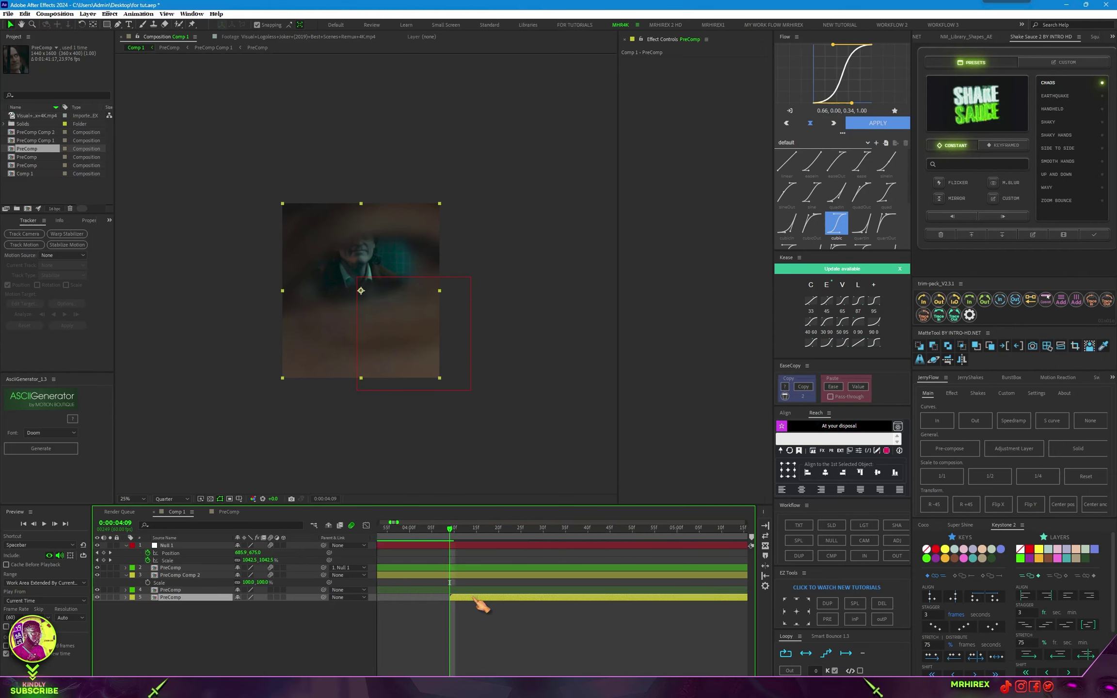
# - Check the frames around the transition, then preview Comp 1 from the start
pyautogui.click(459, 578)
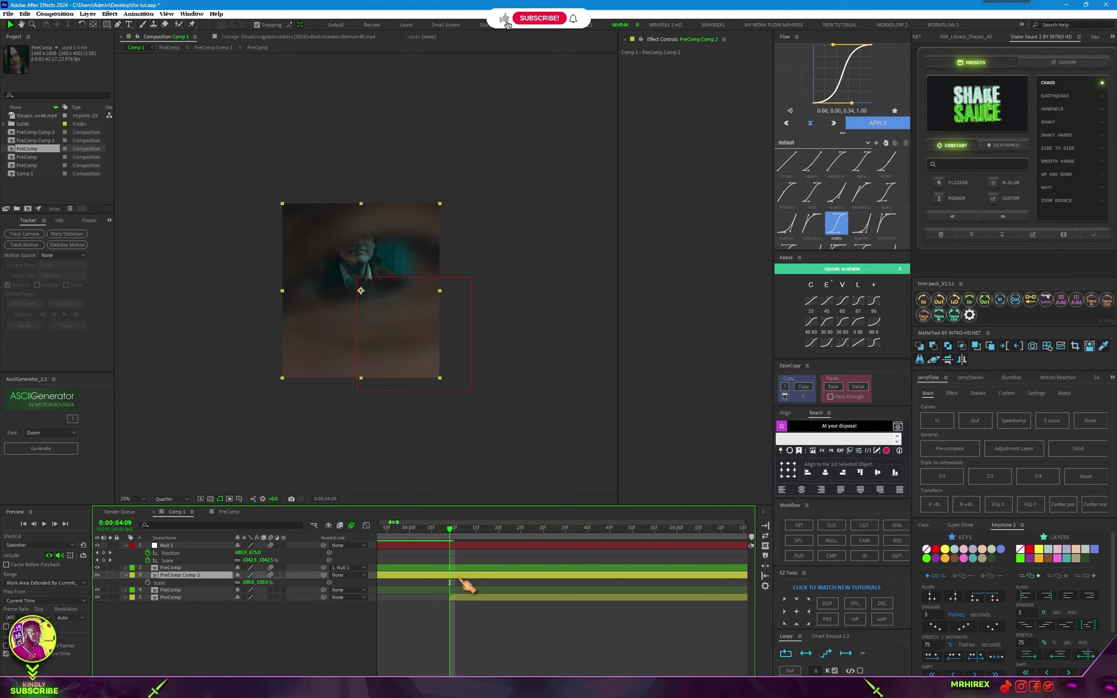
pyautogui.hotkey('ctrl', 'd')
pyautogui.press('Delete')
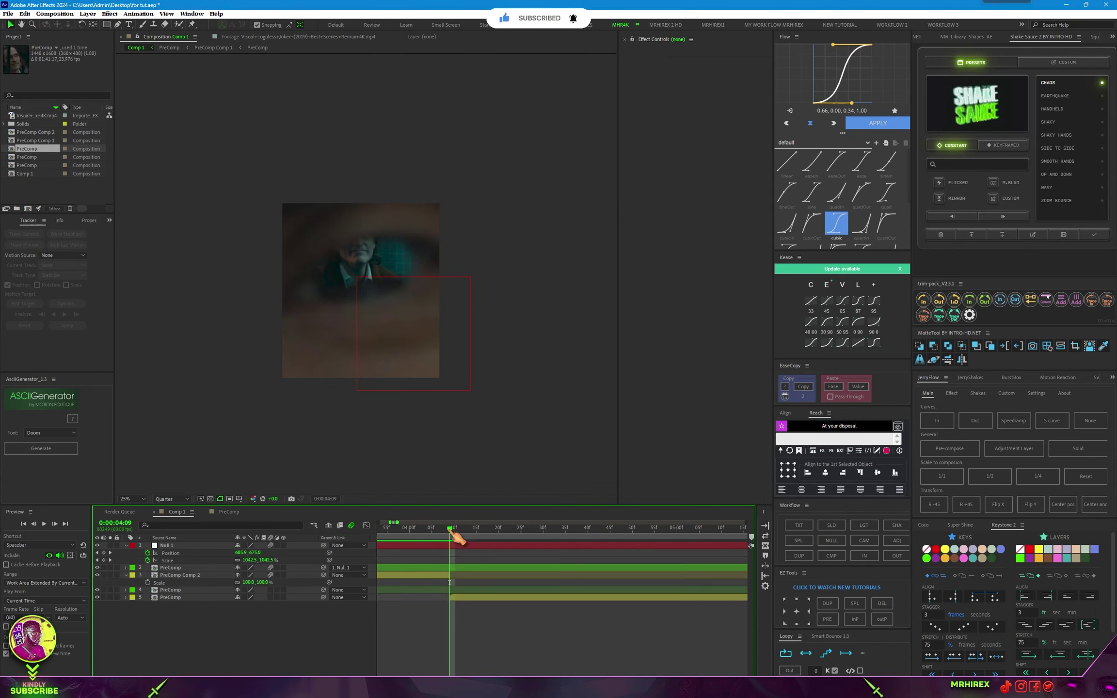
pyautogui.moveTo(450, 529); pyautogui.dragTo(441, 585)
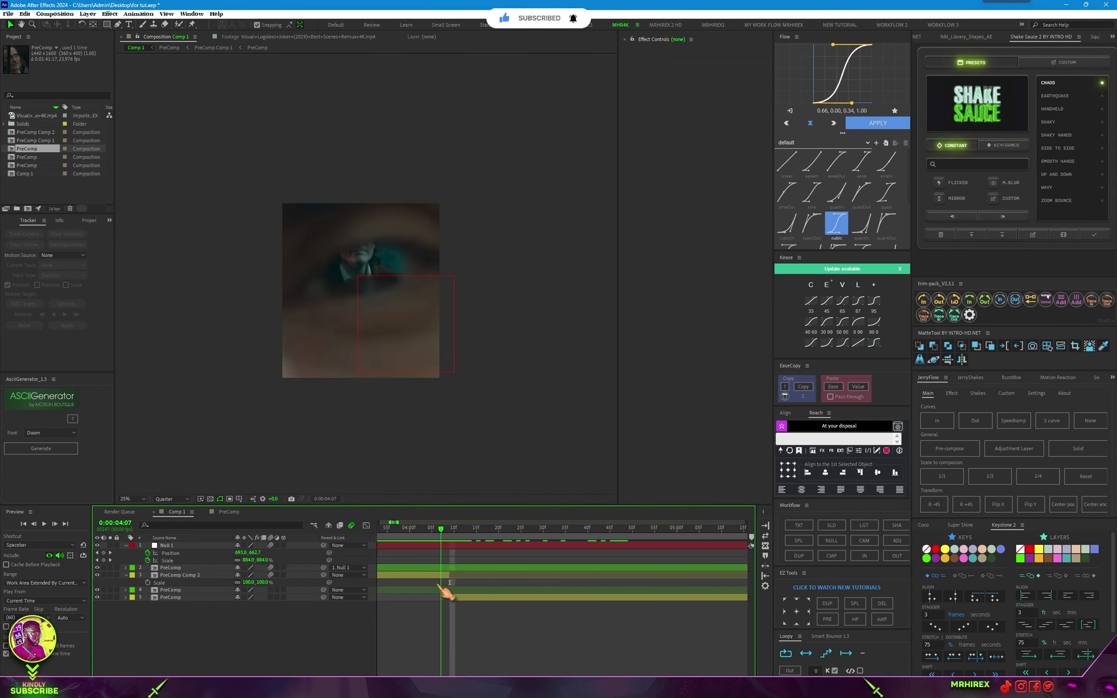
pyautogui.moveTo(398, 522); pyautogui.dragTo(449, 522)
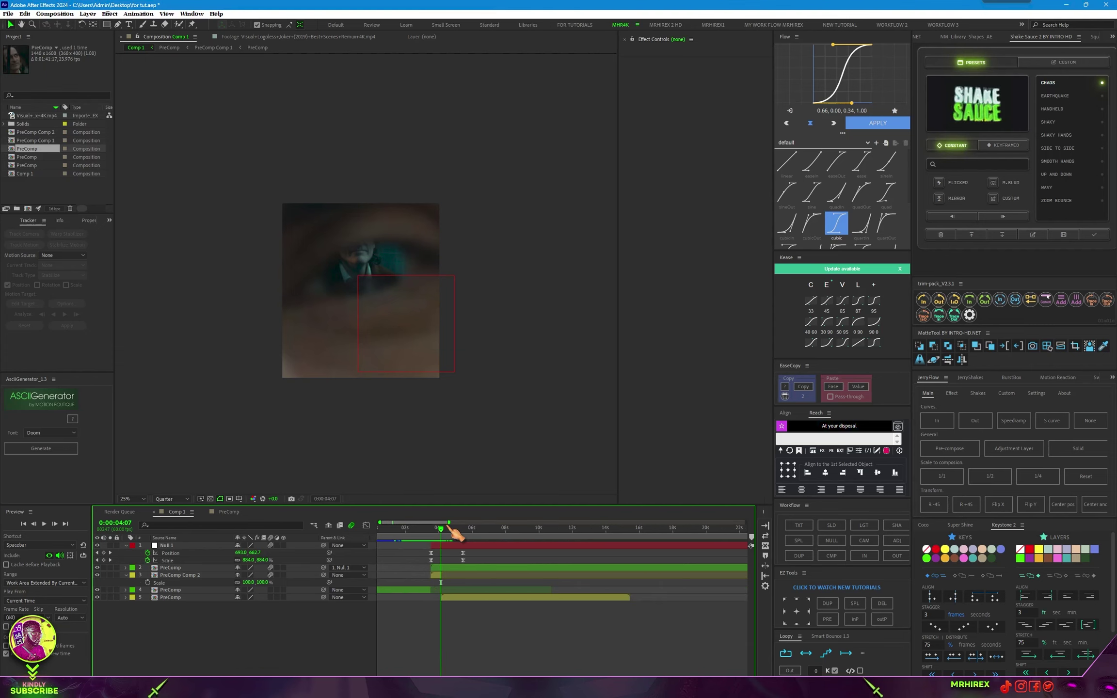
pyautogui.press('Home')
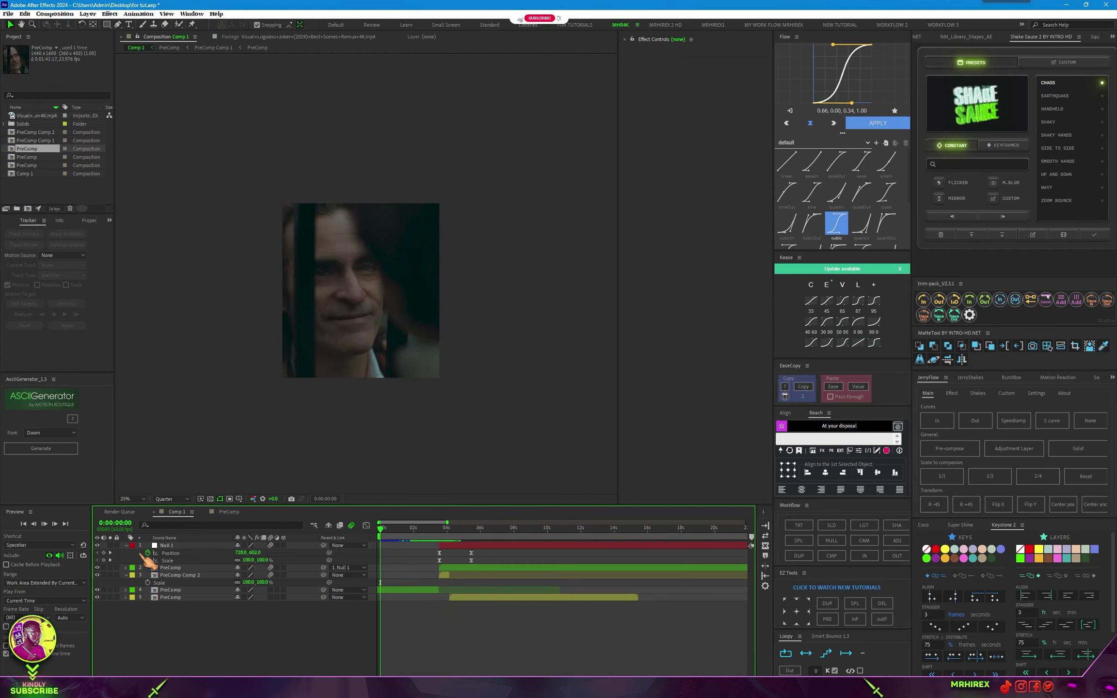
pyautogui.press('space')
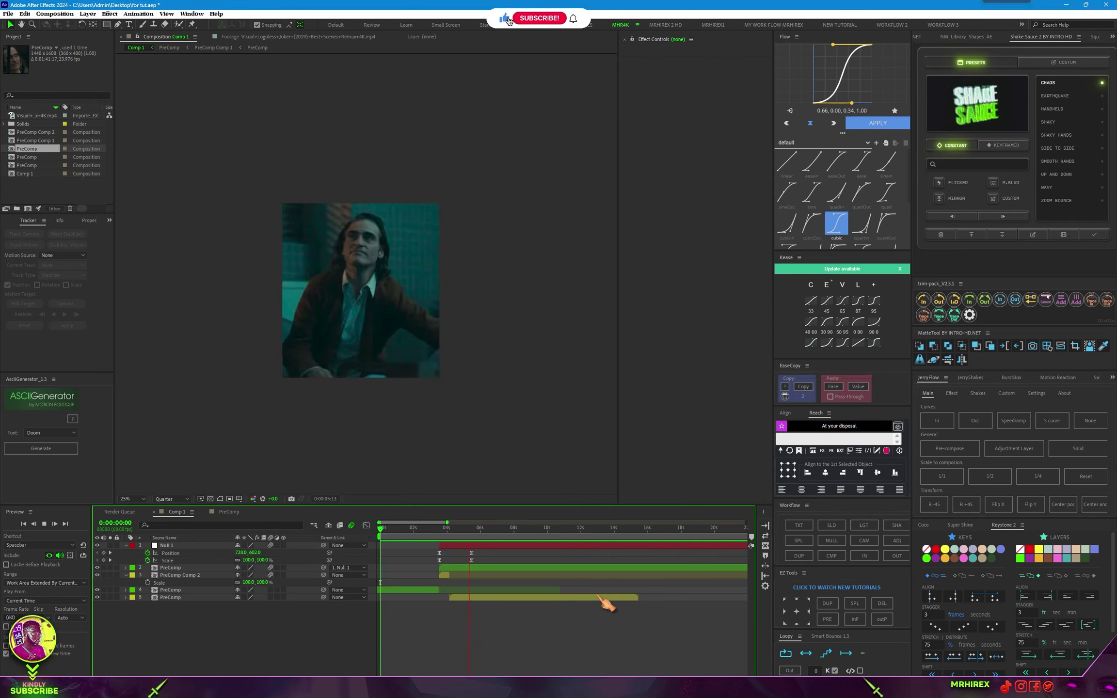
# - Set viewer magnification to Fit up to 100% and replay Comp 1 from the first frame
pyautogui.press('Home')
pyautogui.press('space')
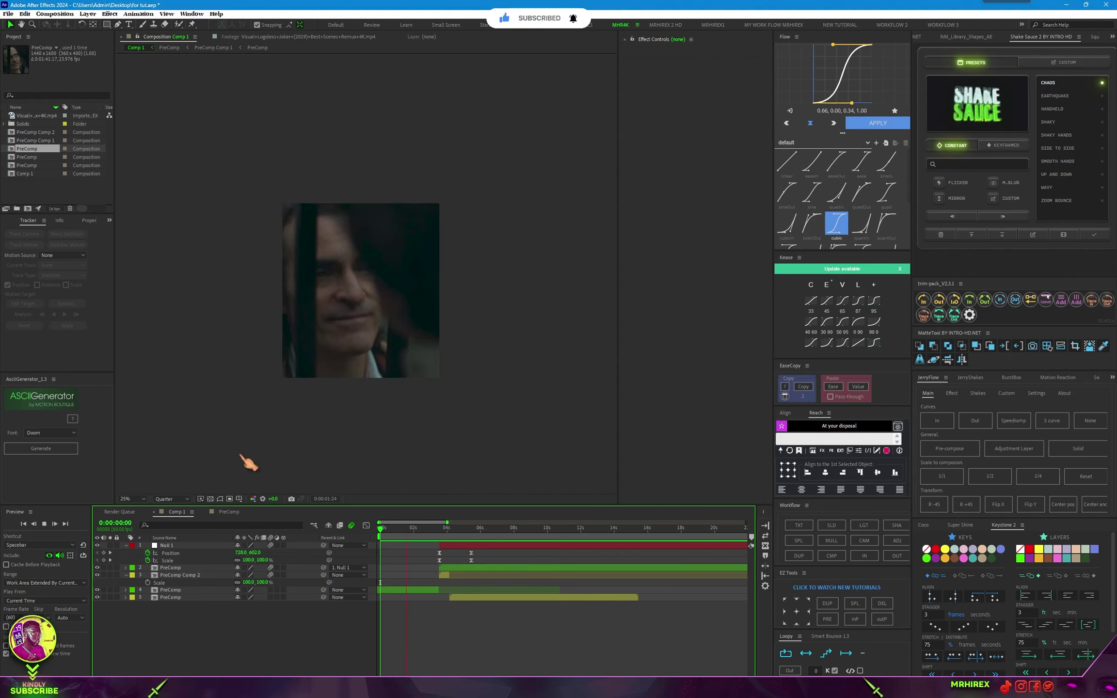
pyautogui.click(128, 500)
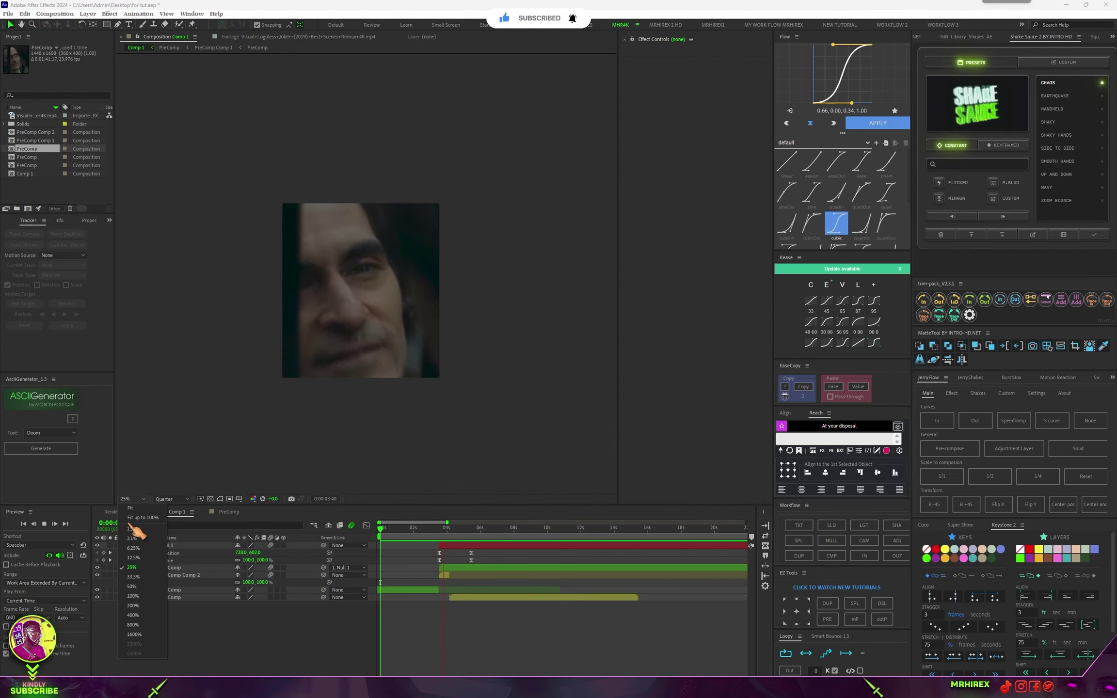
pyautogui.click(140, 518)
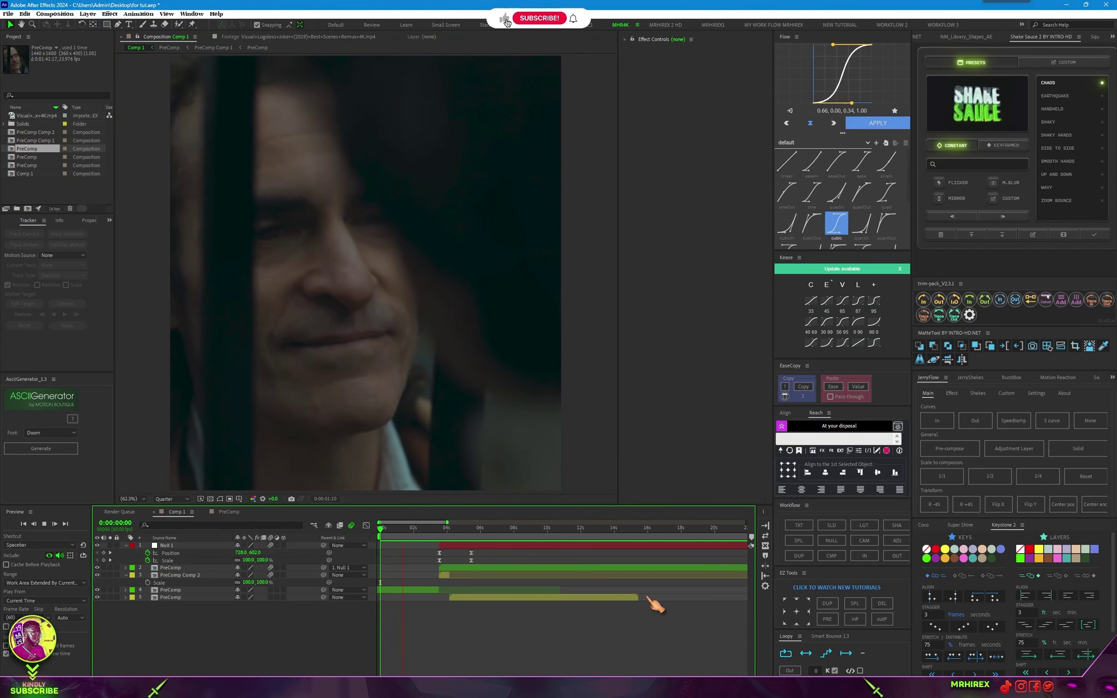
pyautogui.press('space')
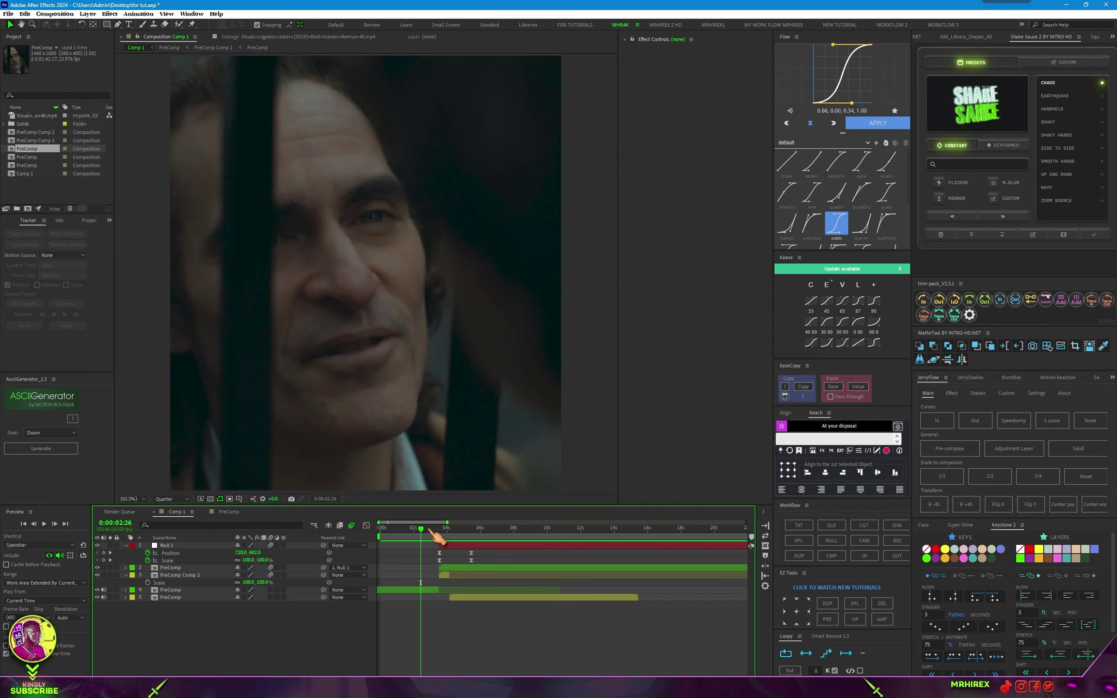
pyautogui.press('Home')
pyautogui.press('space')
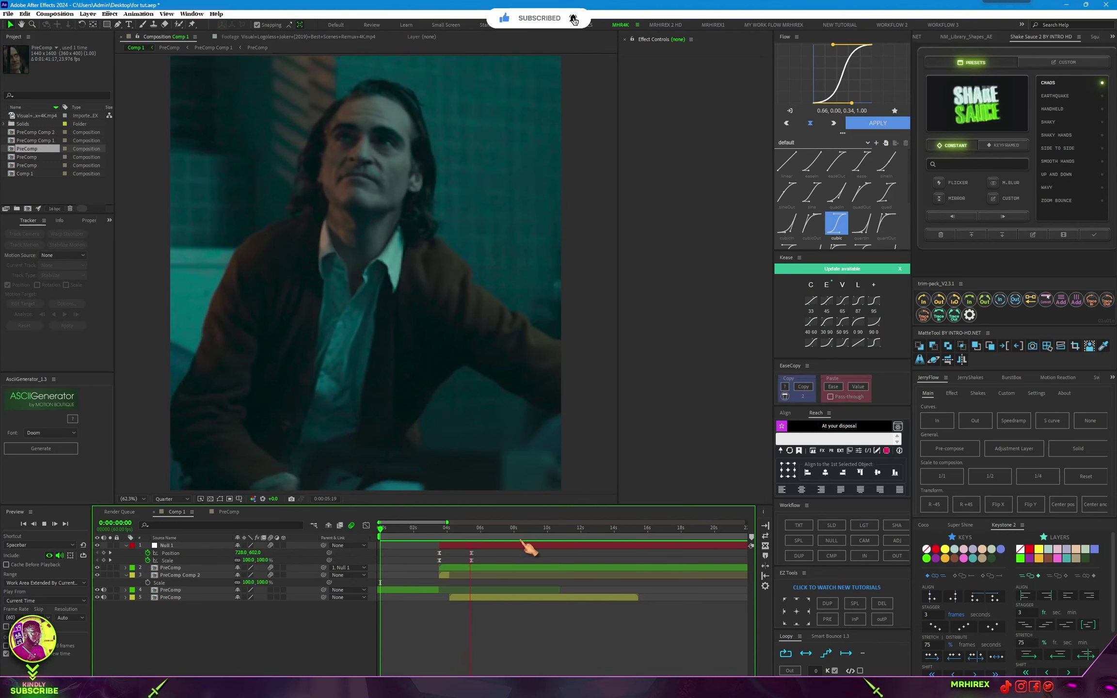
pyautogui.press('space')
pyautogui.press('space')
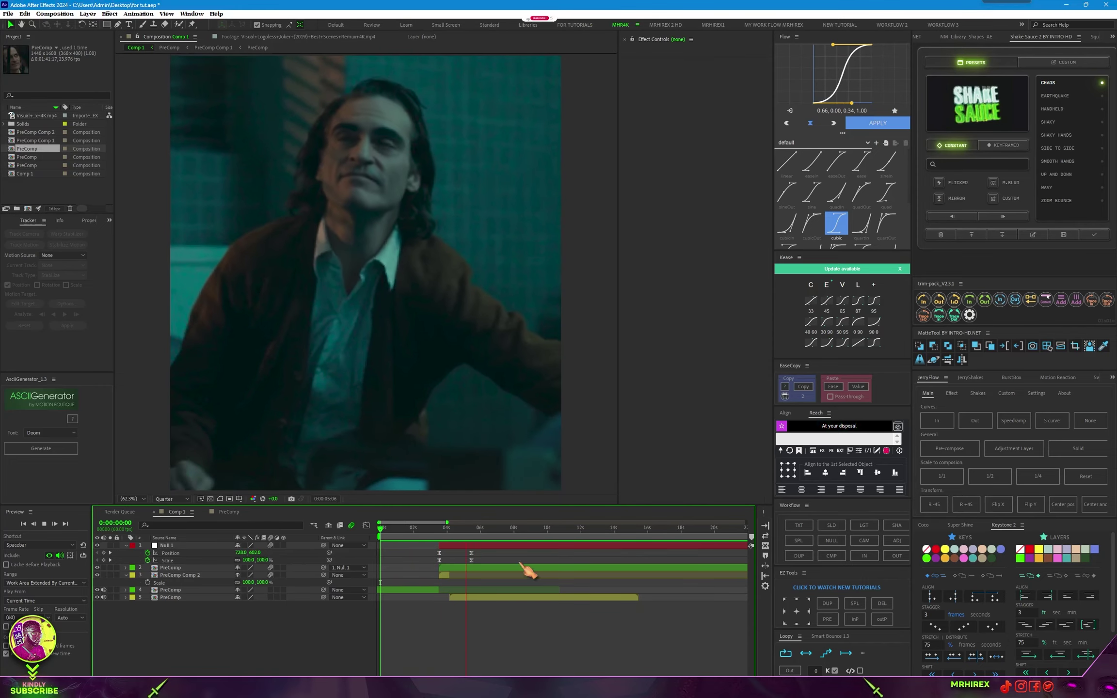
# - Inside PreComp, raise the eye mask's feather at its second keyframe to about 17 px, then return to Comp 1
pyautogui.press('space')
pyautogui.doubleClick(497, 569)
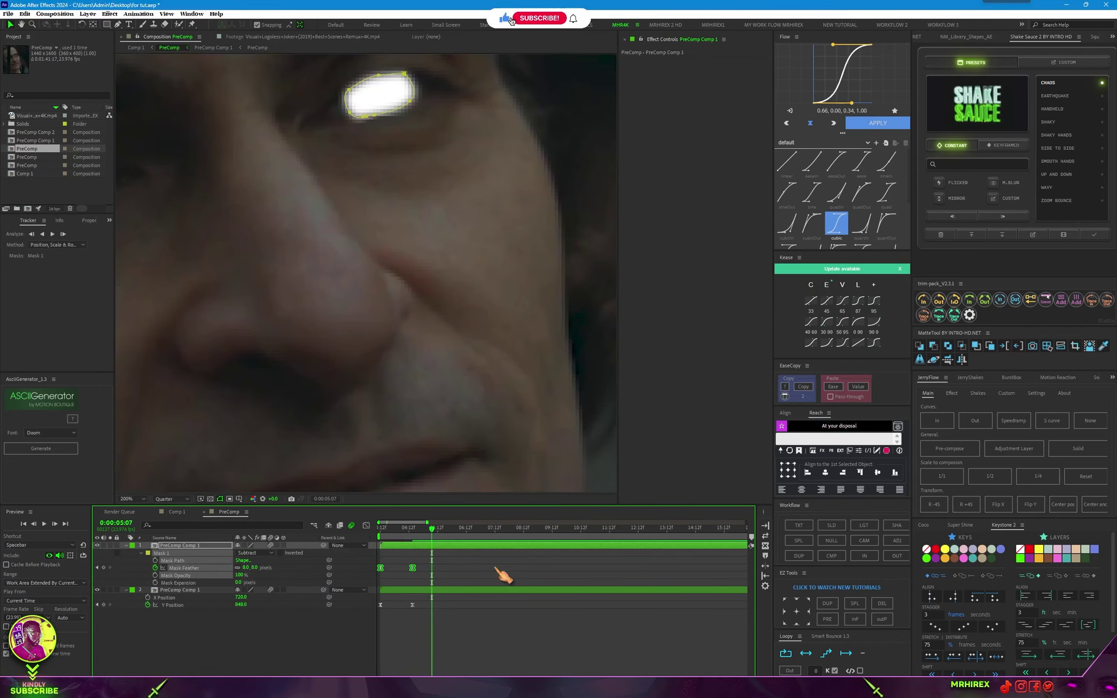
pyautogui.click(440, 590)
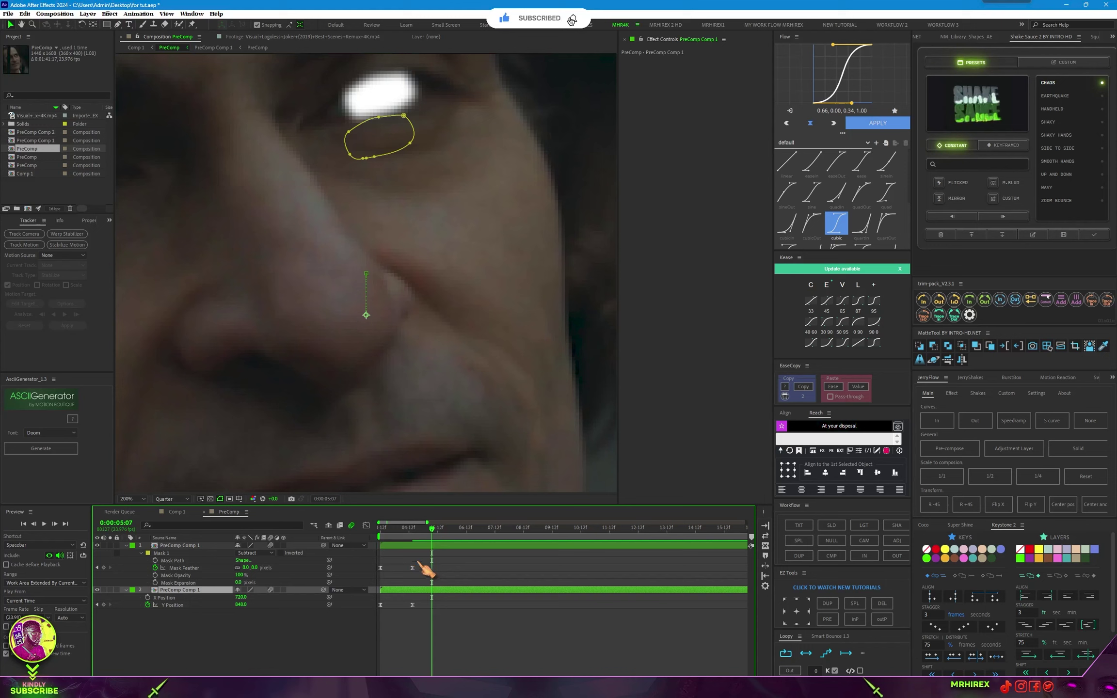
pyautogui.moveTo(432, 529)
pyautogui.mouseDown()
pyautogui.moveTo(416, 529)
pyautogui.moveTo(417, 543)
pyautogui.moveTo(374, 545)
pyautogui.moveTo(399, 546)
pyautogui.mouseUp()
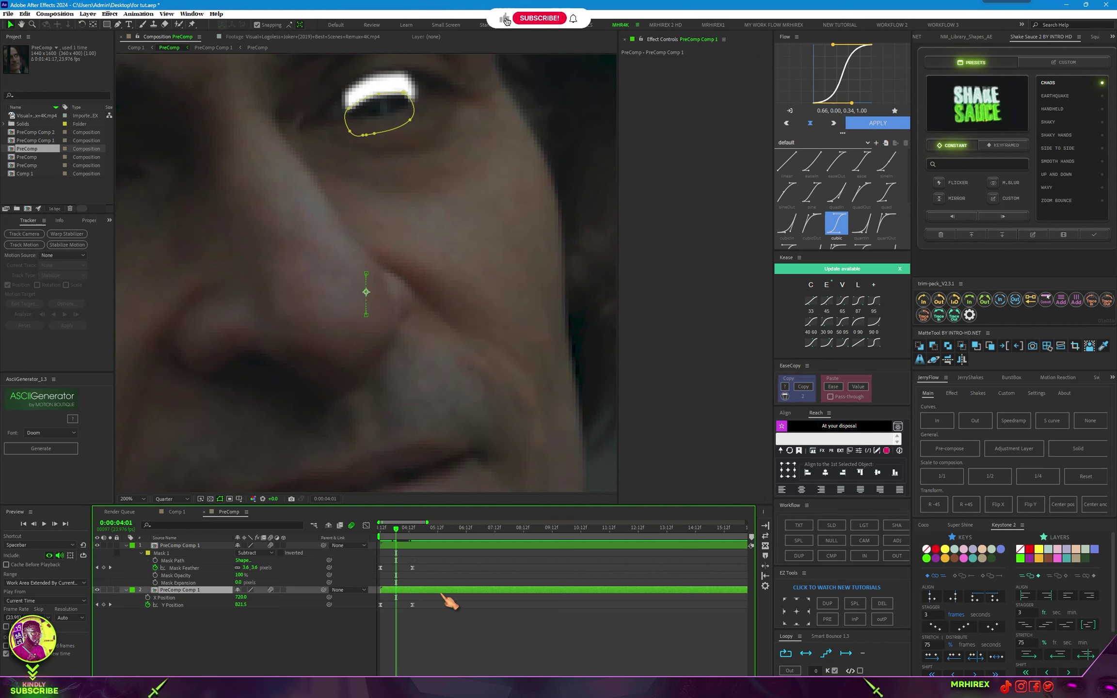
pyautogui.press('k')
pyautogui.moveTo(266, 572); pyautogui.dragTo(260, 567)
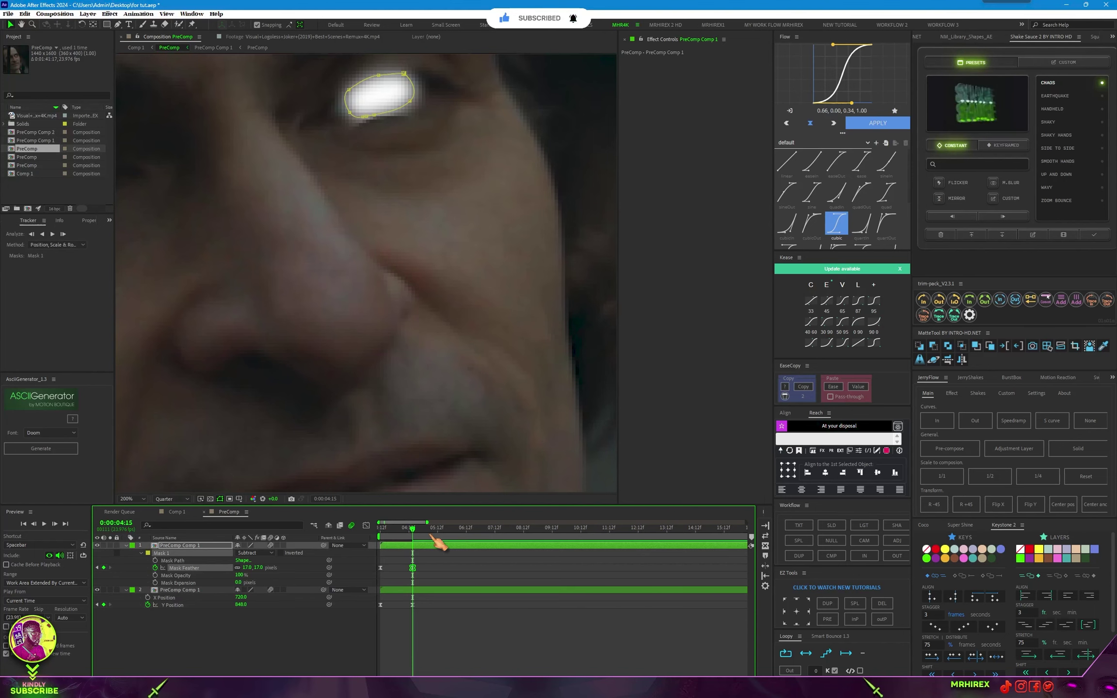
pyautogui.click(203, 512)
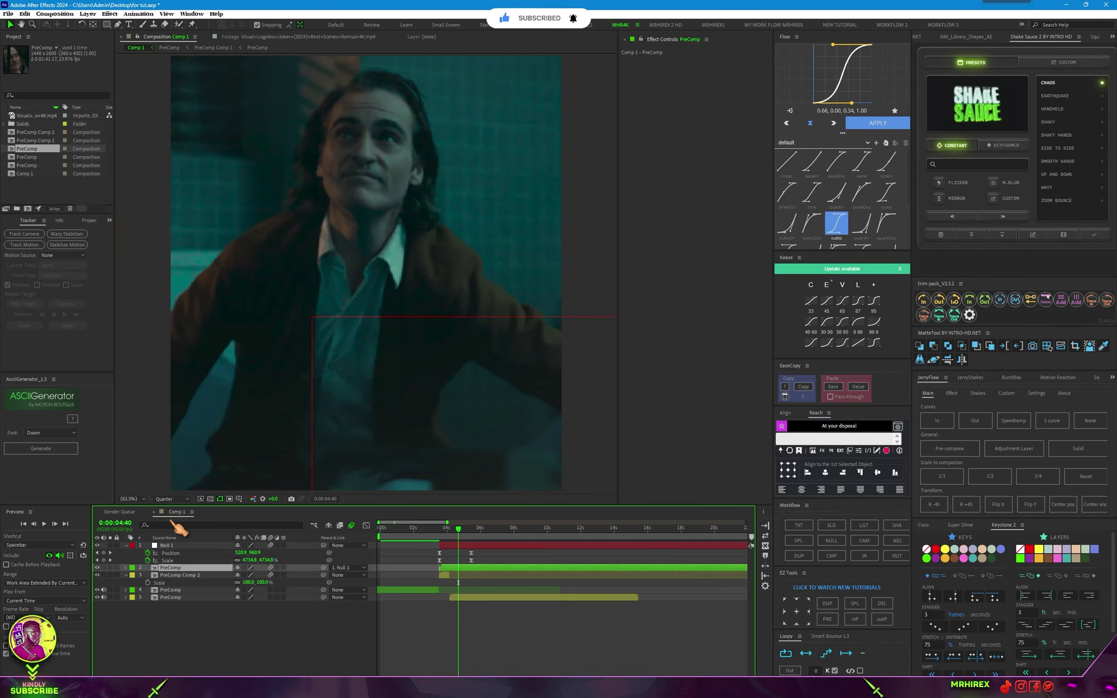
# - Preview the edit from the eye close-up, then replay from just before the Null 1 zoom transition
pyautogui.press('space')
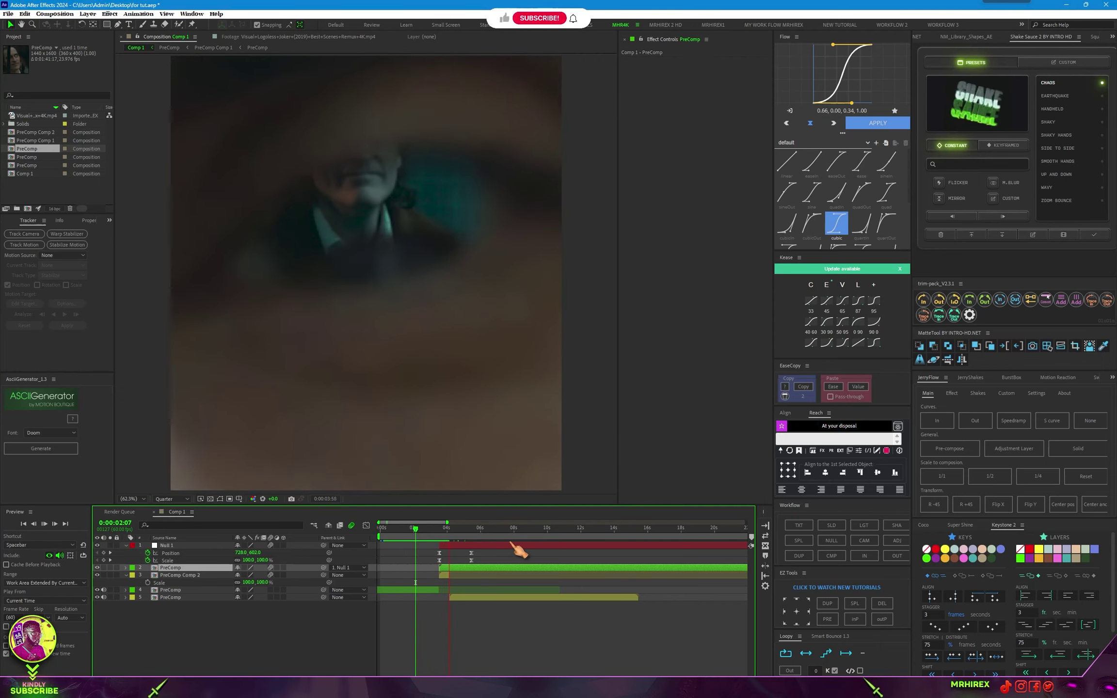
pyautogui.press('space')
pyautogui.moveTo(463, 534)
pyautogui.mouseDown()
pyautogui.moveTo(431, 544)
pyautogui.moveTo(455, 551)
pyautogui.mouseUp()
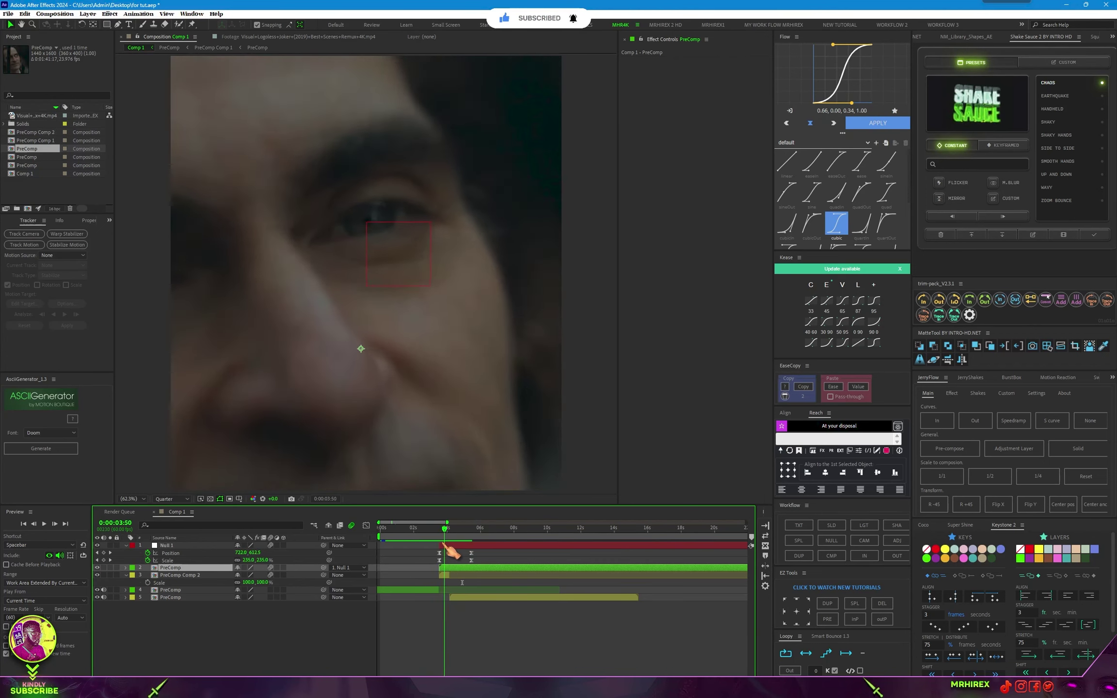
pyautogui.press('space')
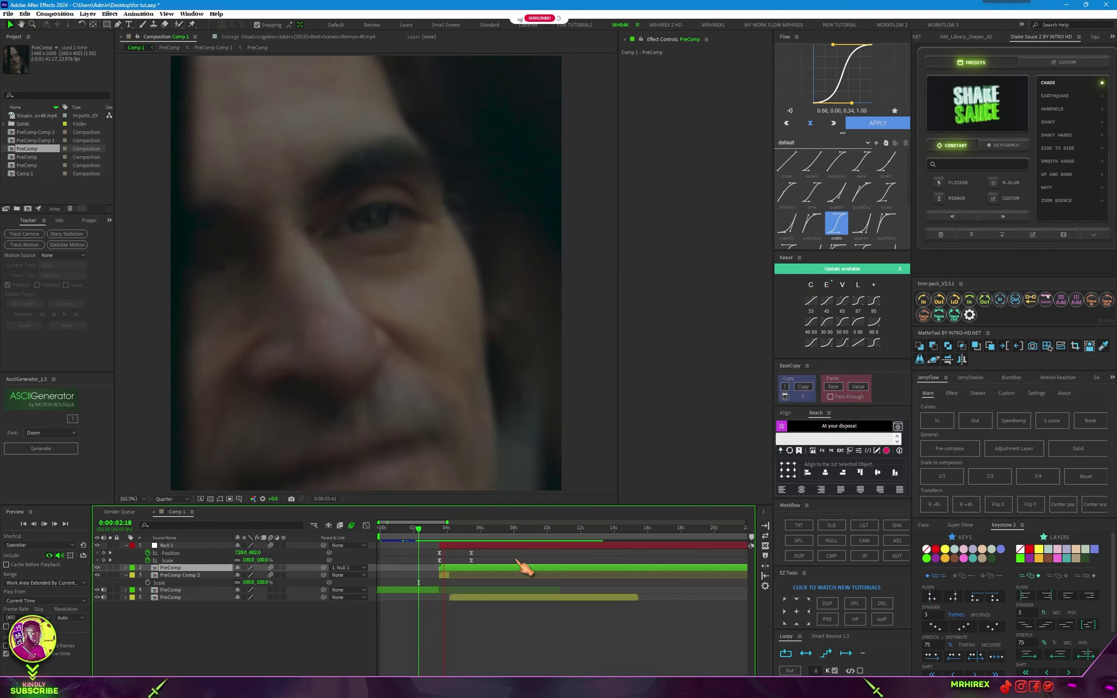
pyautogui.click(449, 547)
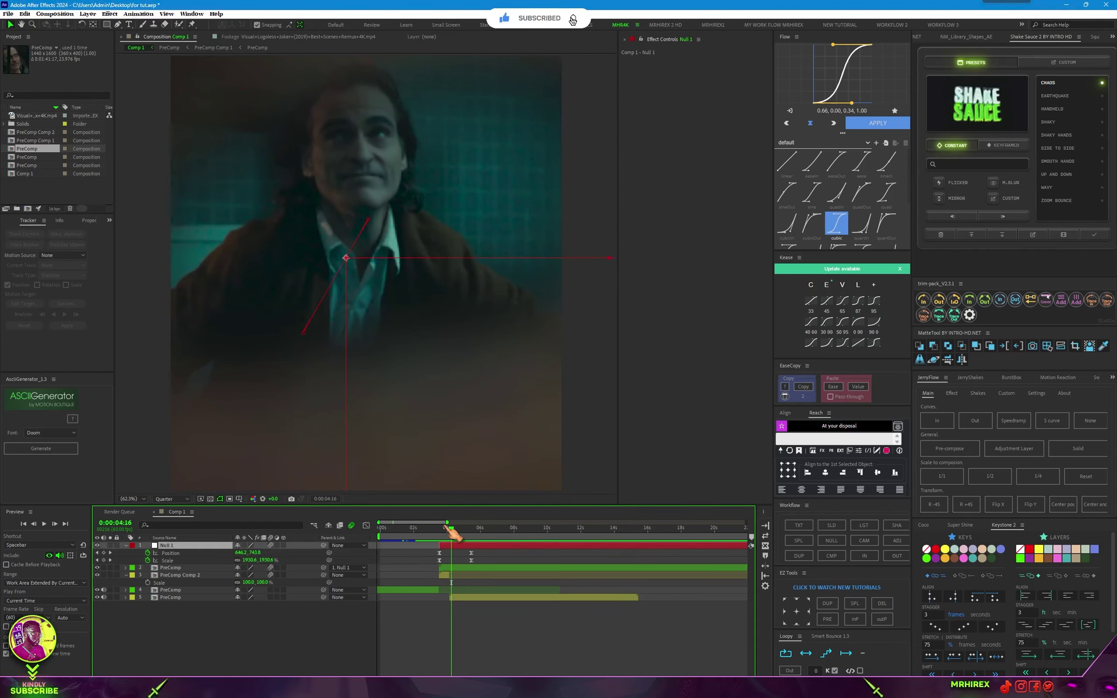
pyautogui.moveTo(455, 534); pyautogui.dragTo(437, 539)
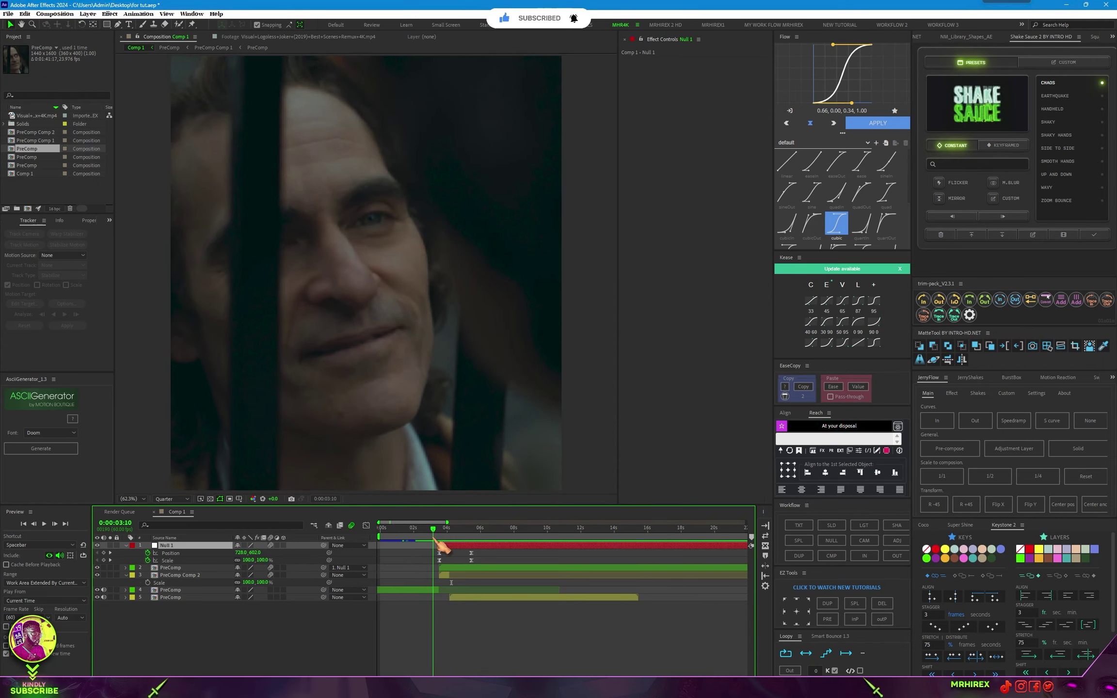
pyautogui.press('space')
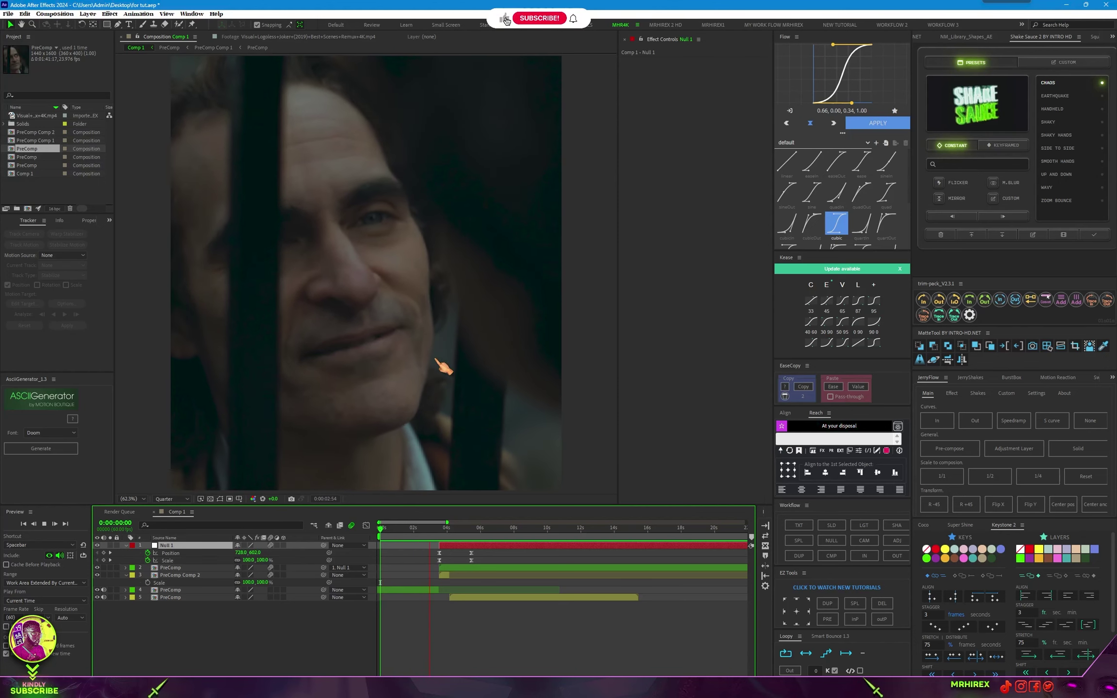
pyautogui.press('space')
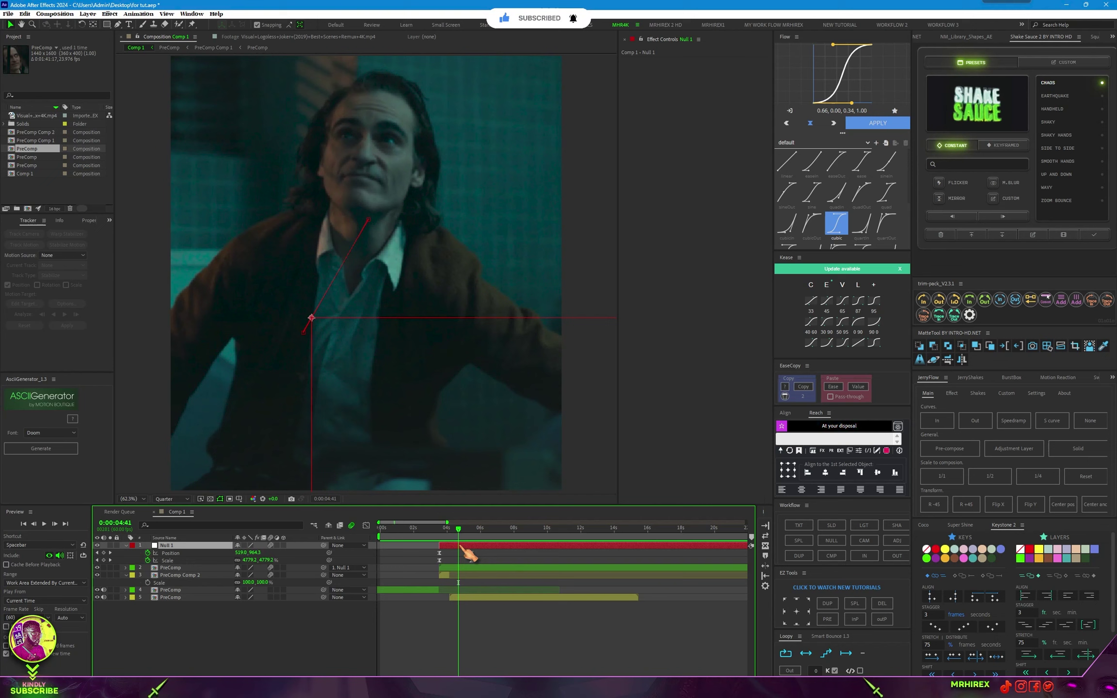
# - Precompose Null 1, PreComp and PreComp Comp 2 into one layer, then return to about 0:00:03:25
pyautogui.keyDown('shift'); pyautogui.click(446, 576); pyautogui.keyUp('shift')
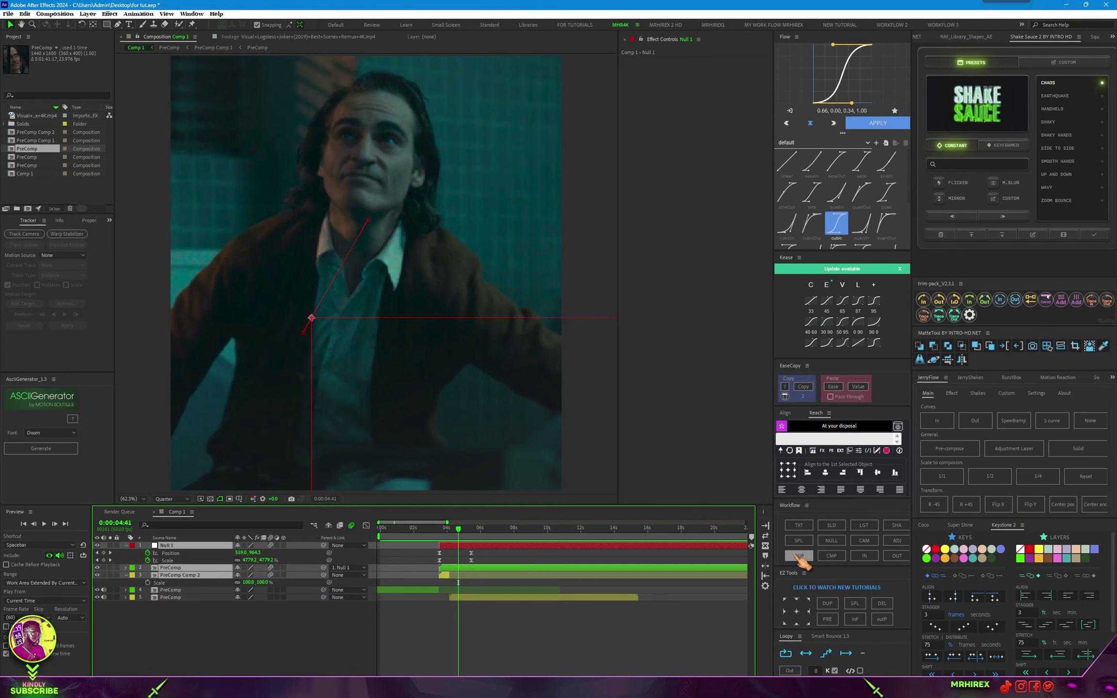
pyautogui.click(948, 449)
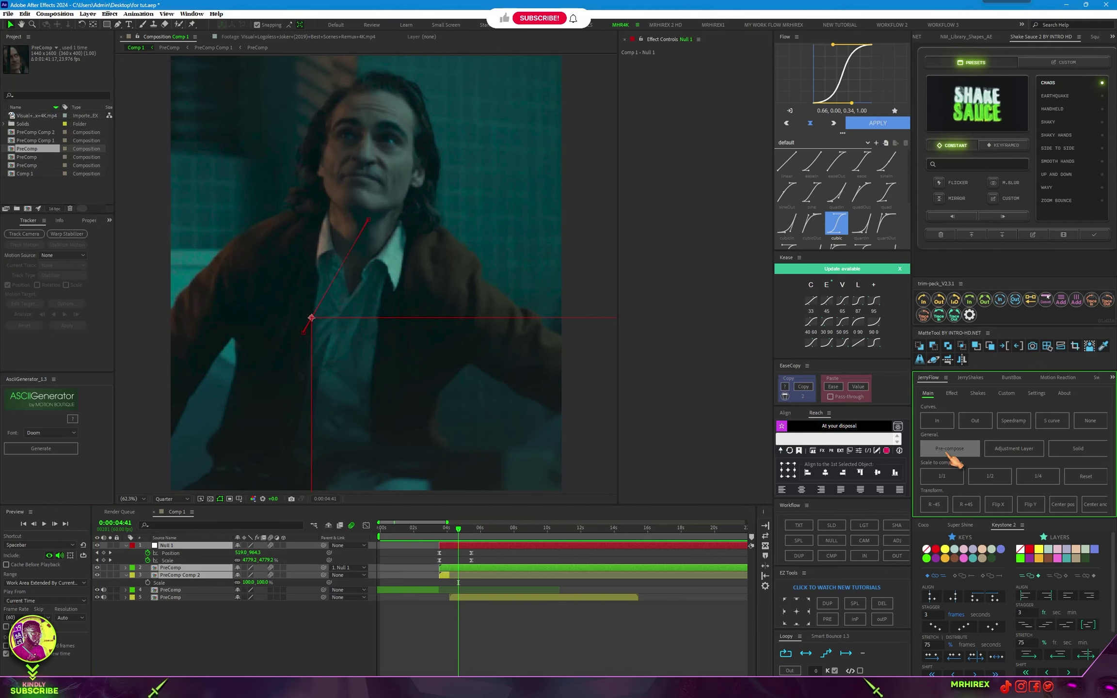
pyautogui.moveTo(466, 534); pyautogui.dragTo(444, 541)
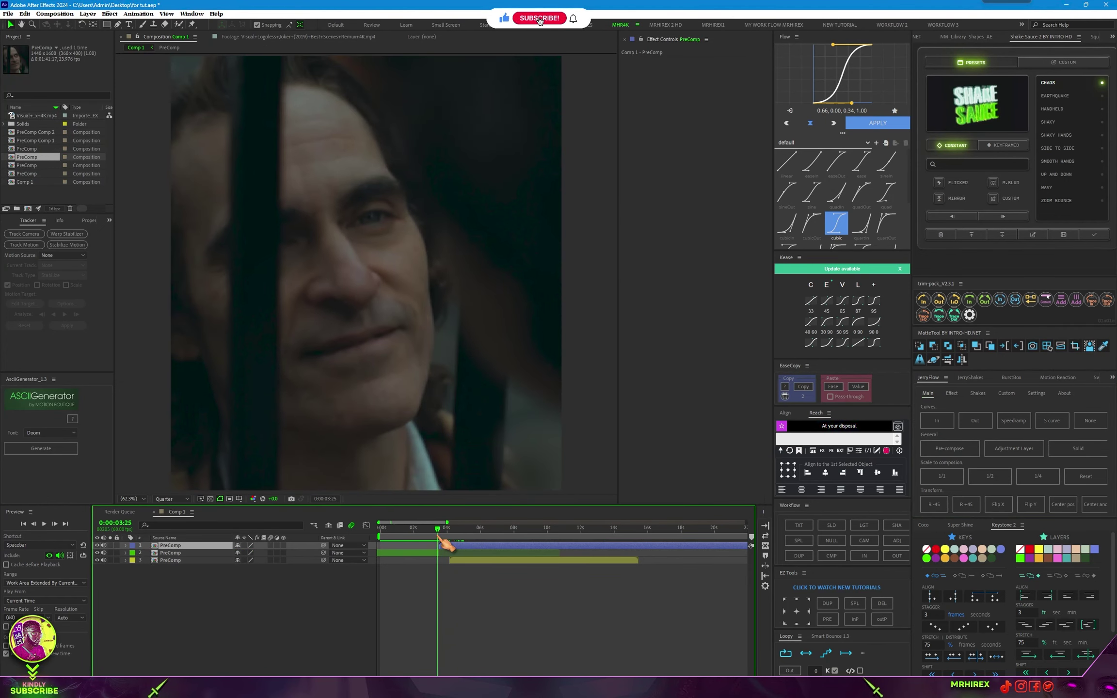
pyautogui.press('pageup')
pyautogui.press('pageup')
pyautogui.press('pageup')
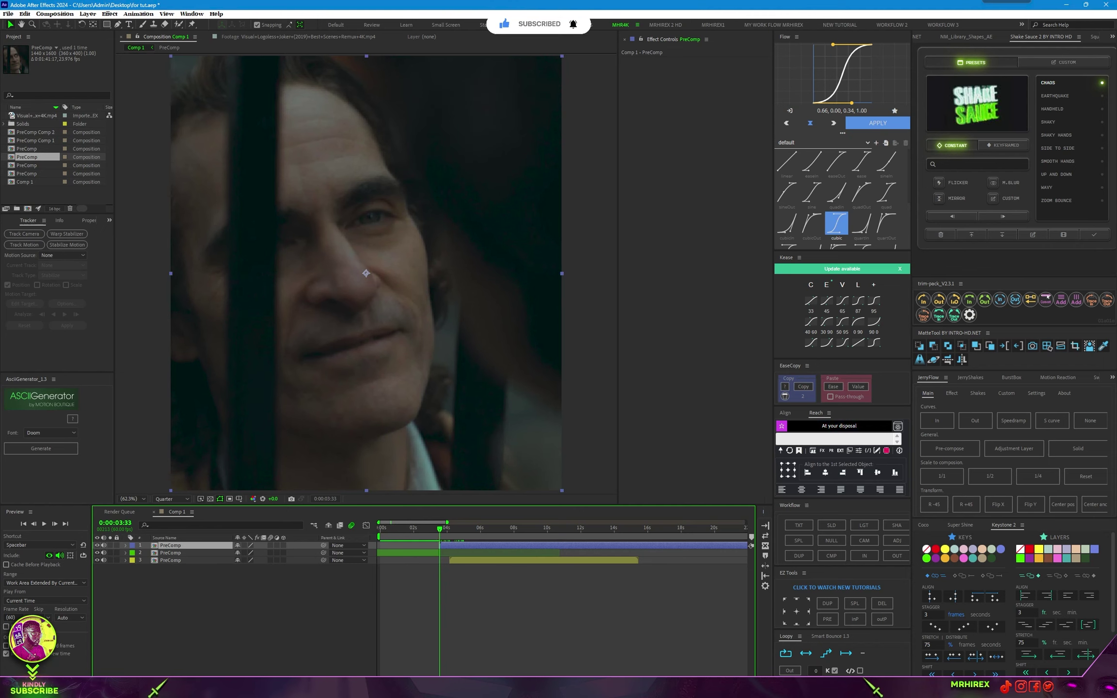
# - Step back one frame to the cut and switch Shake Sauce to its keyframed presets like M R 2D Twitch
pyautogui.scroll(5, 467, 595)
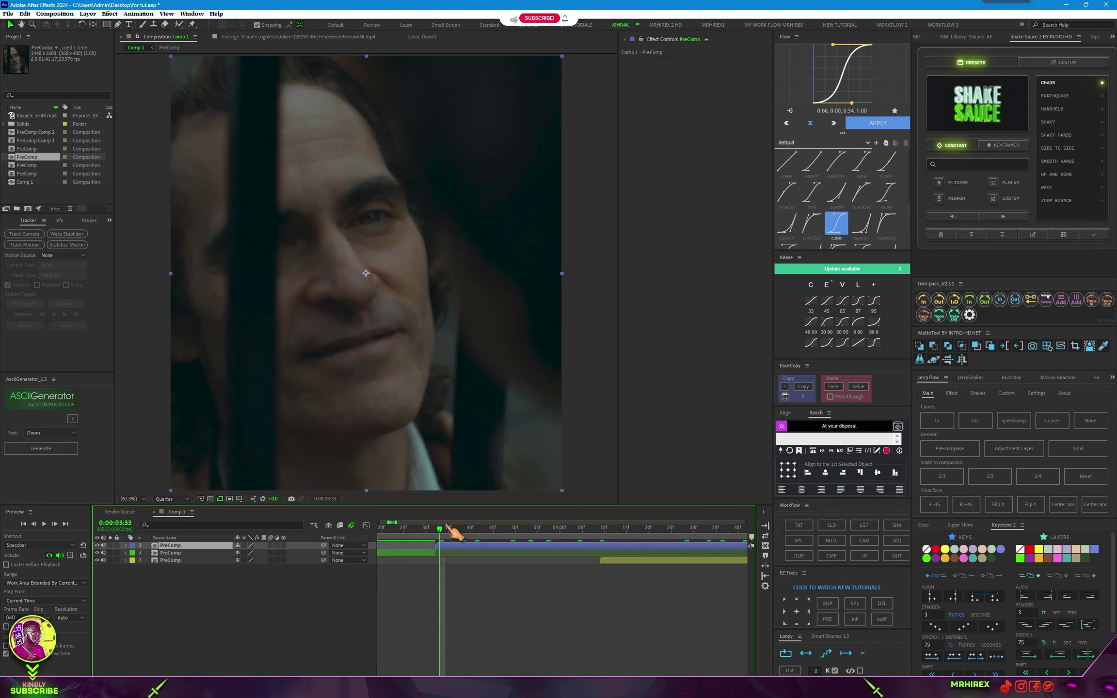
pyautogui.press('pageup')
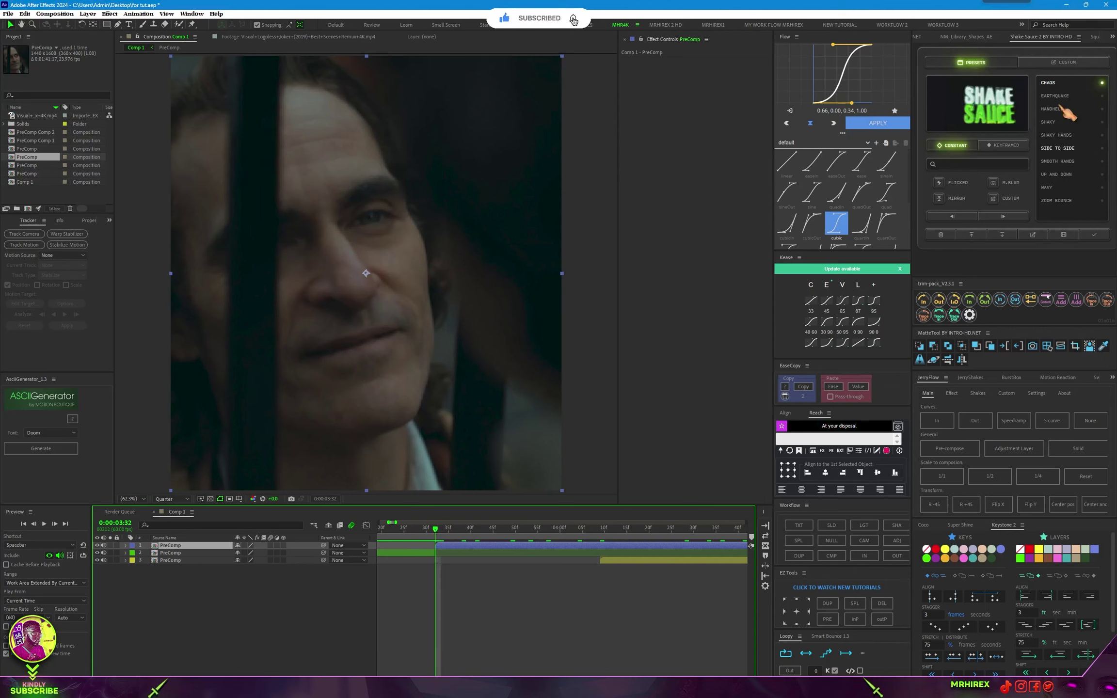
pyautogui.click(1018, 148)
pyautogui.scroll(-3, 1067, 181)
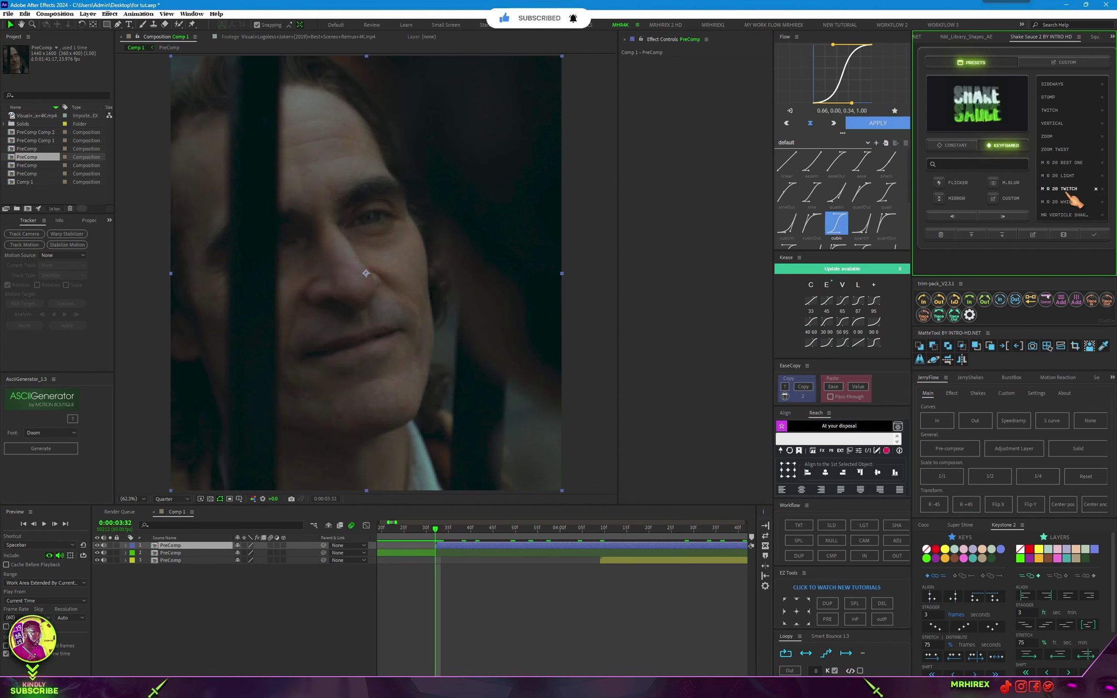
pyautogui.scroll(3, 1072, 210)
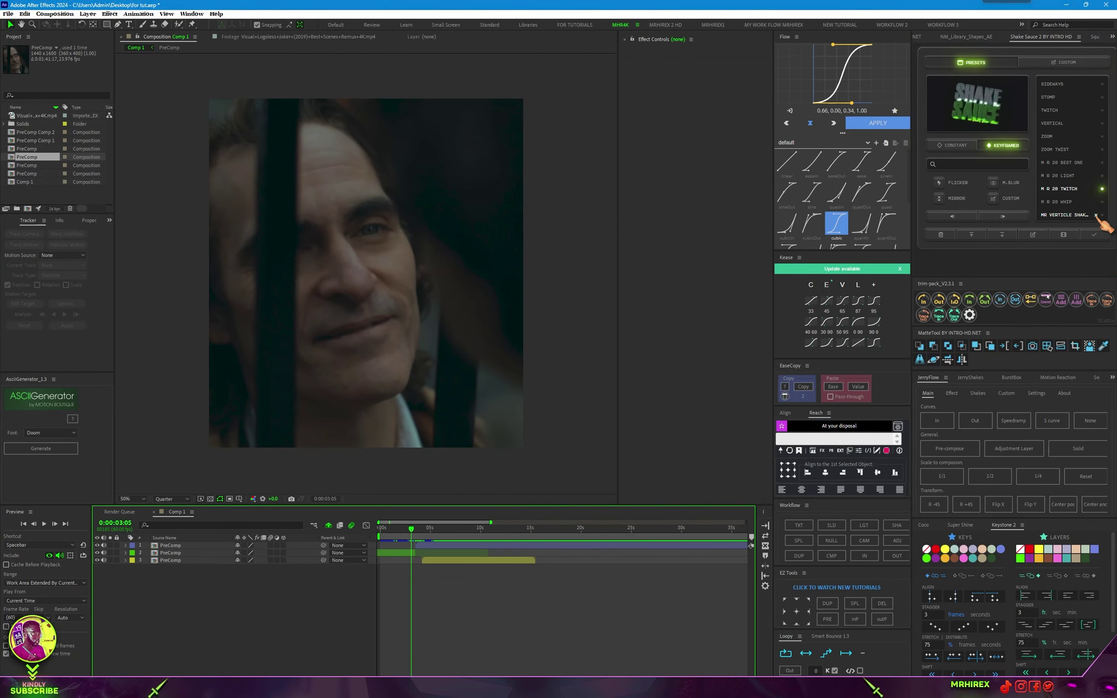
# - Apply the M R 2D Twitch shake, adding an [SS] CONTROLS layer, and preview it from the start
pyautogui.click(1094, 234)
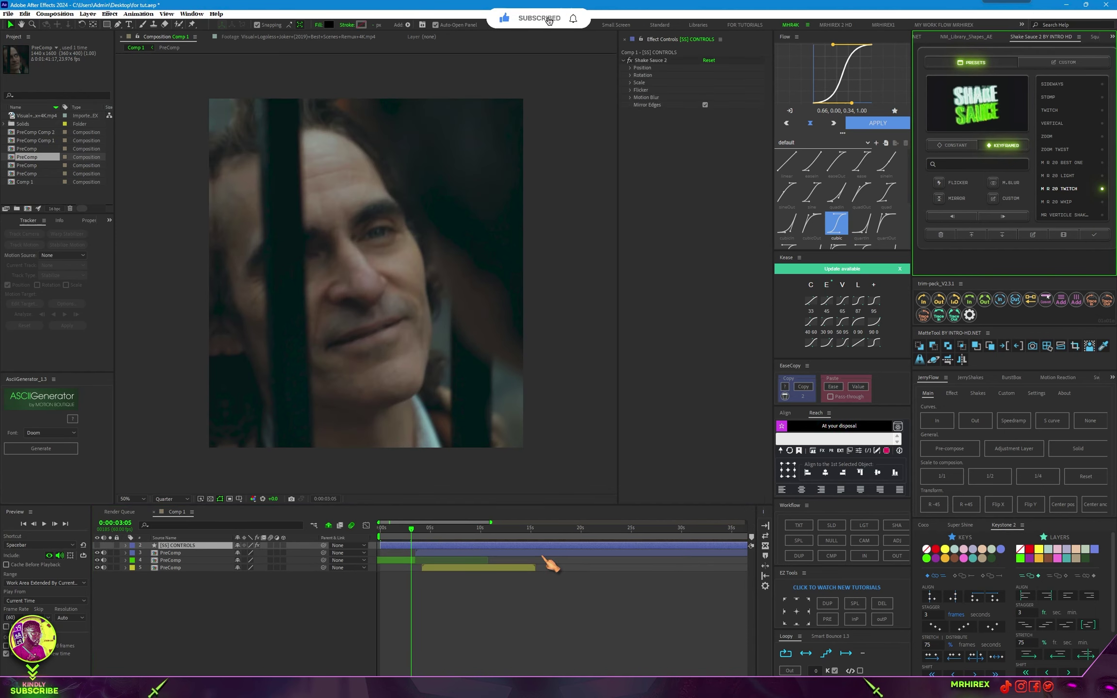
pyautogui.click(417, 543)
pyautogui.press('Home')
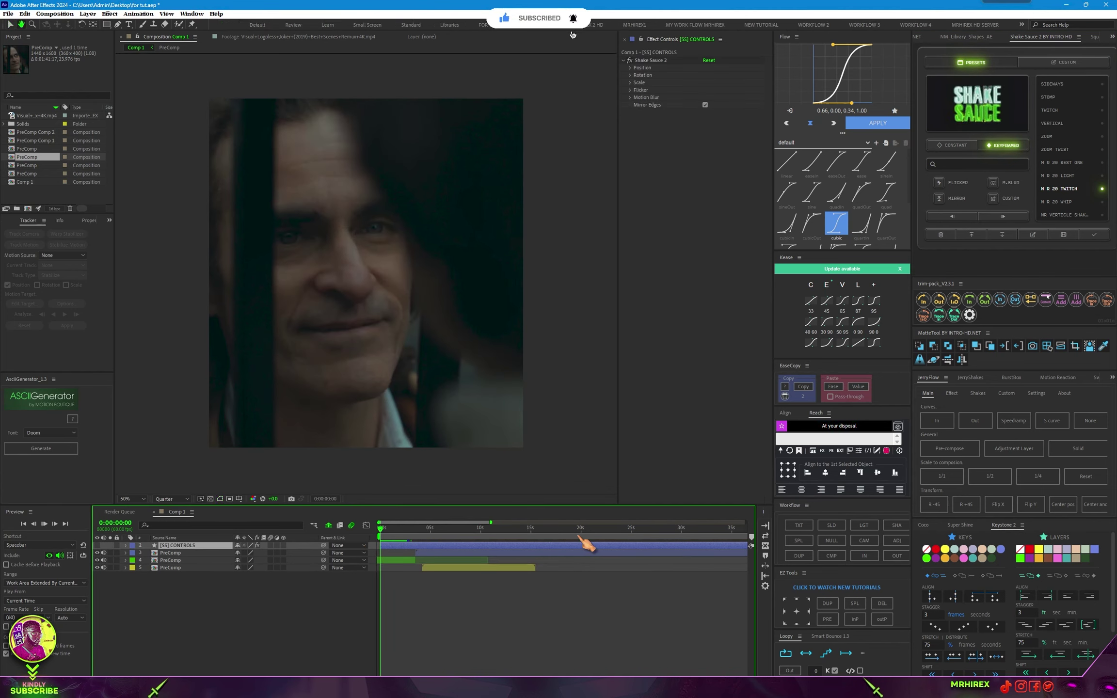
pyautogui.press('space')
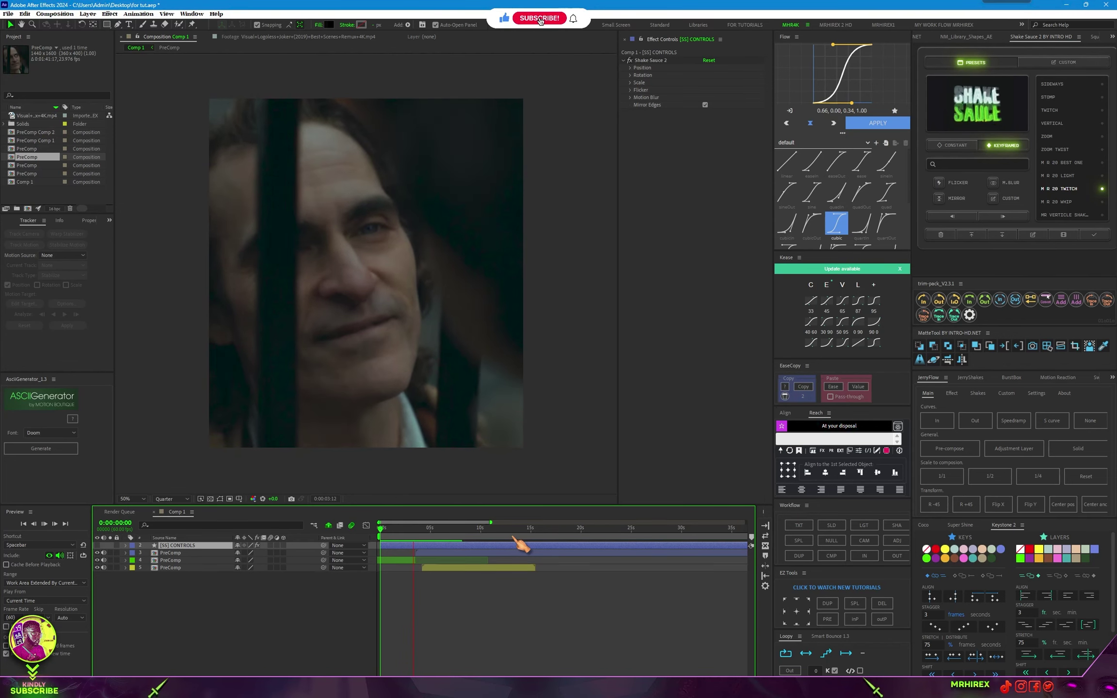
pyautogui.press('space')
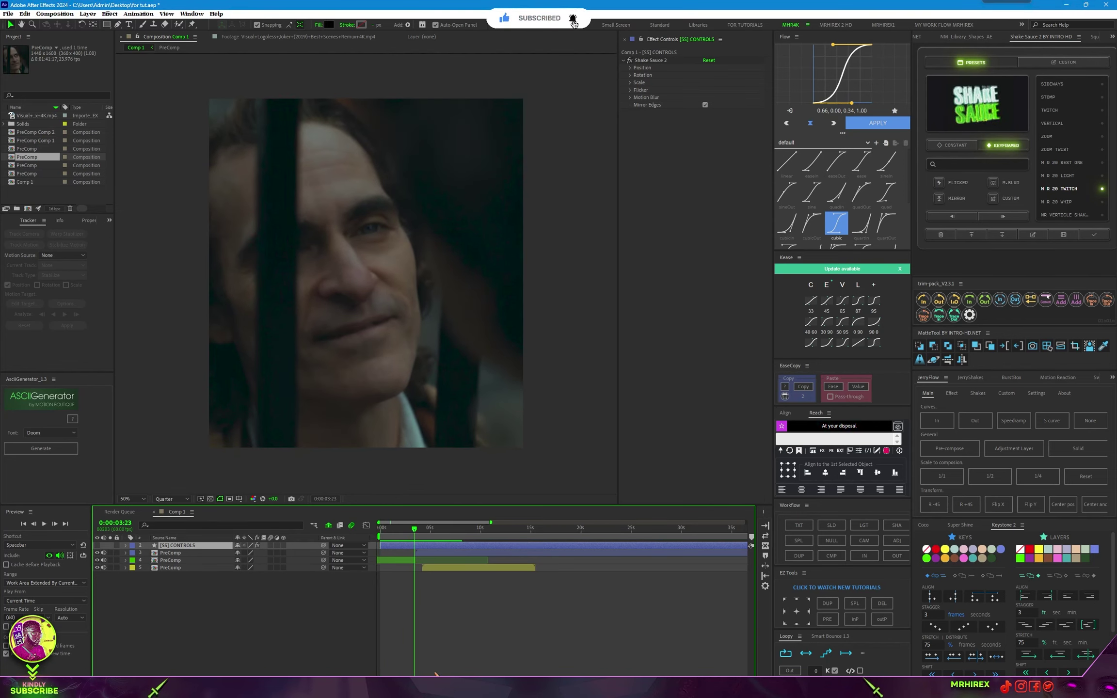
# - Inspect the shake frames around 0:00:03:30, then zoom the timeline out and replay the whole edit
pyautogui.scroll(5, 449, 616)
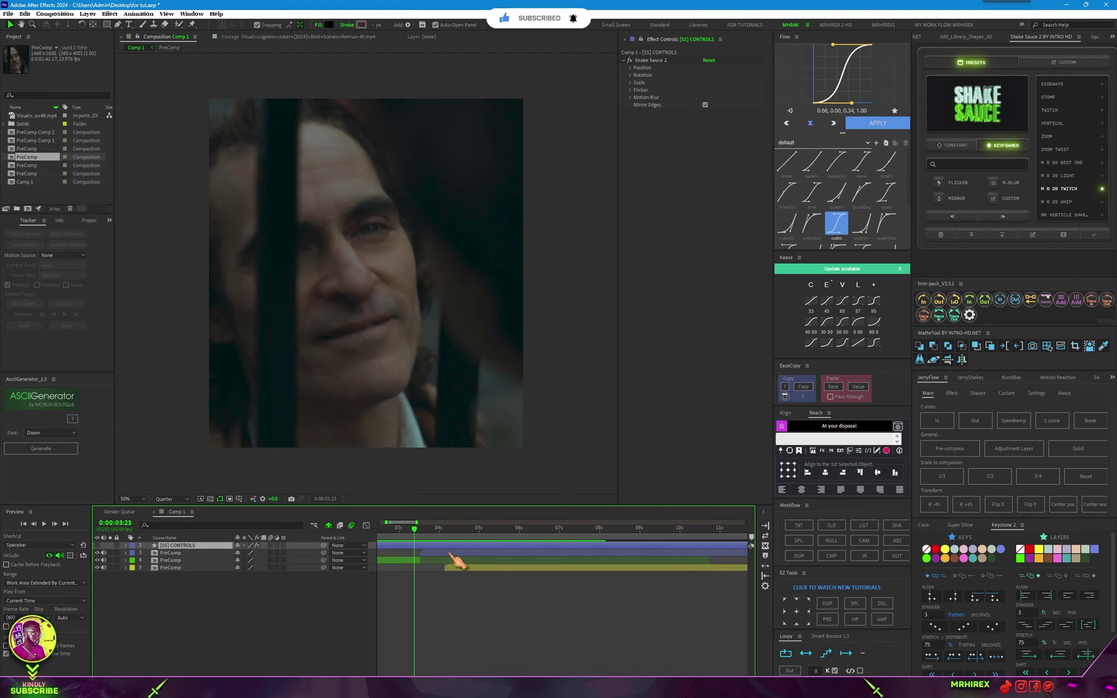
pyautogui.click(419, 529)
pyautogui.moveTo(419, 529); pyautogui.dragTo(421, 529)
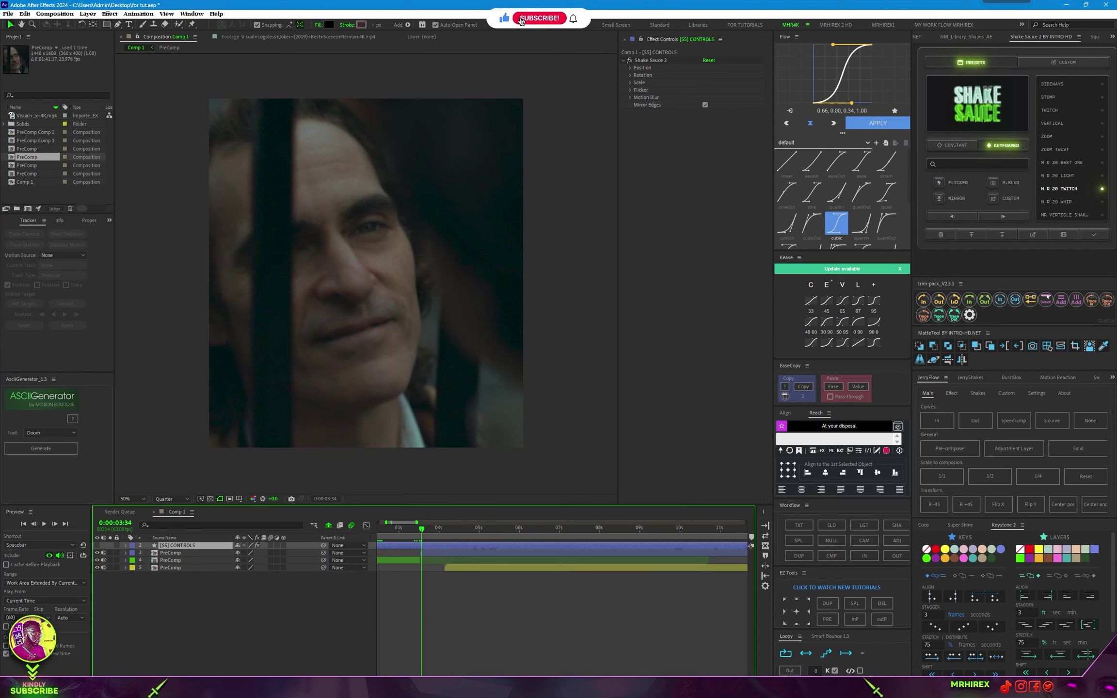
pyautogui.scroll(-5, 485, 606)
pyautogui.moveTo(401, 529); pyautogui.dragTo(300, 536)
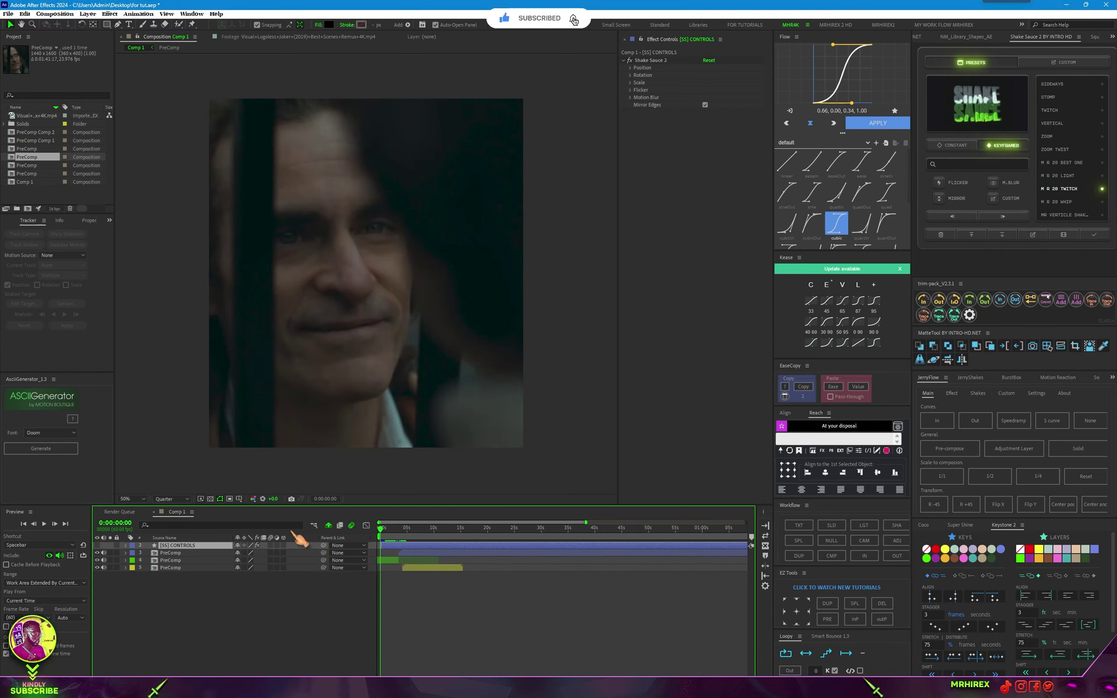
pyautogui.press('space')
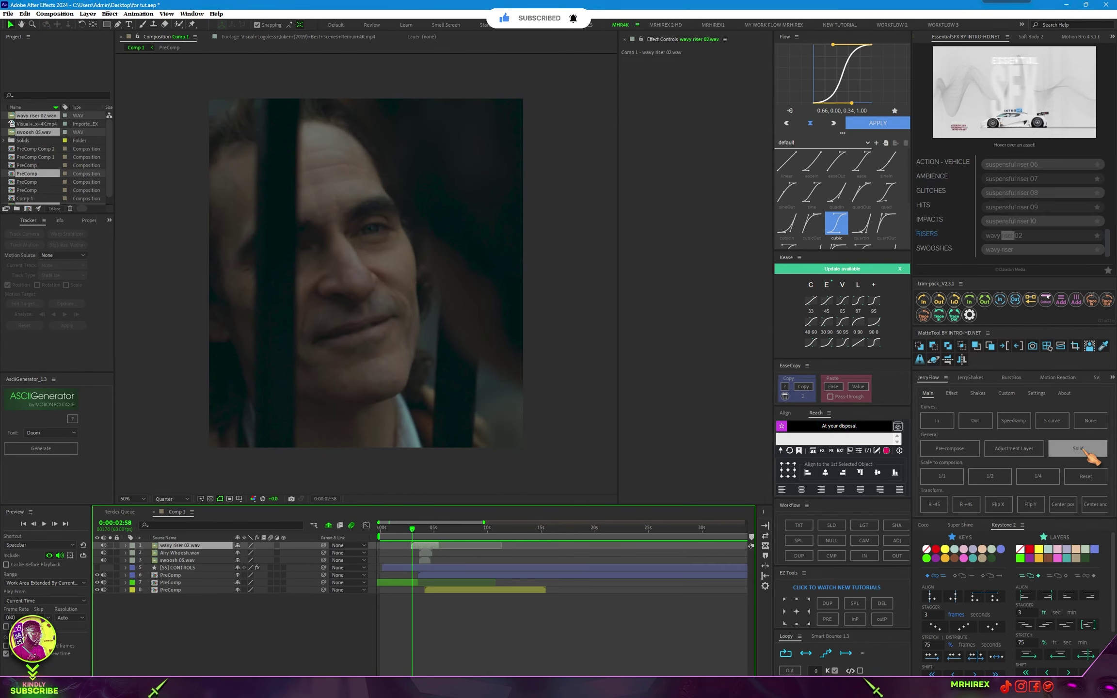
# - Add a dark red (#810000) solid on top of the comp and fit an elliptical mask to it
pyautogui.click(1078, 450)
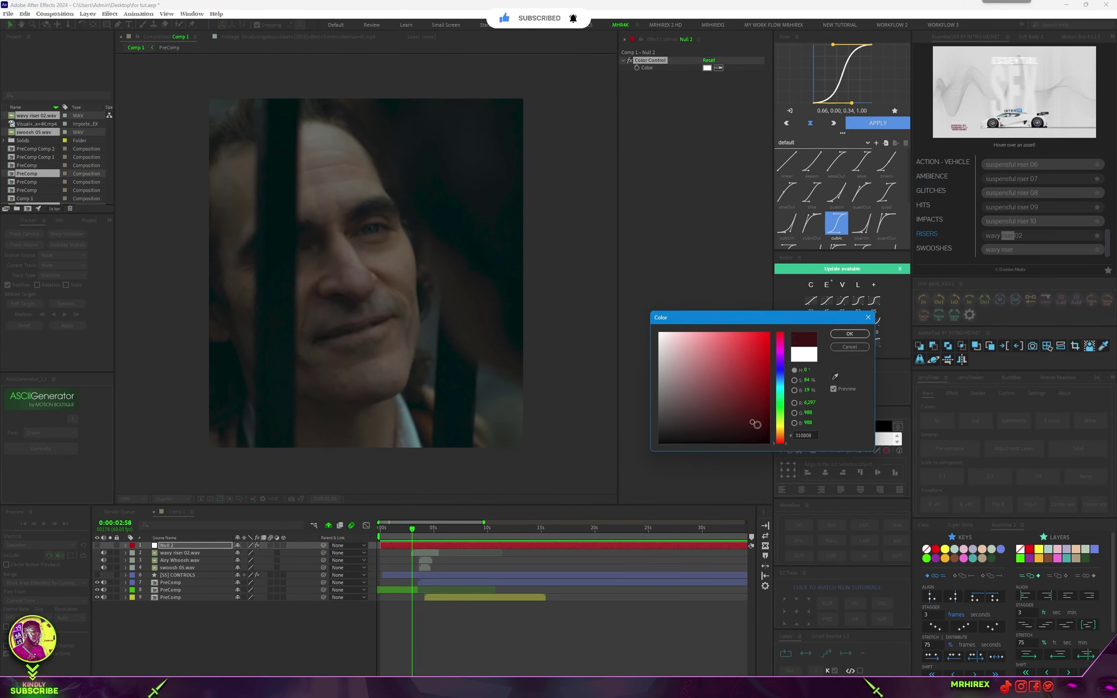
pyautogui.moveTo(753, 422); pyautogui.dragTo(788, 387)
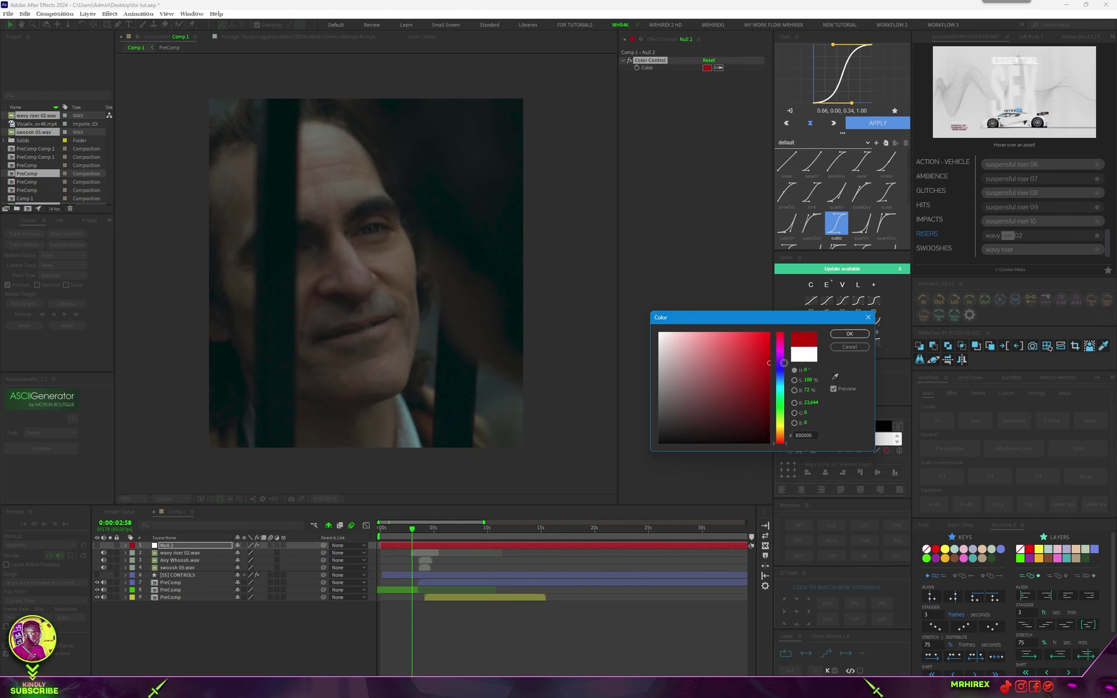
pyautogui.click(851, 335)
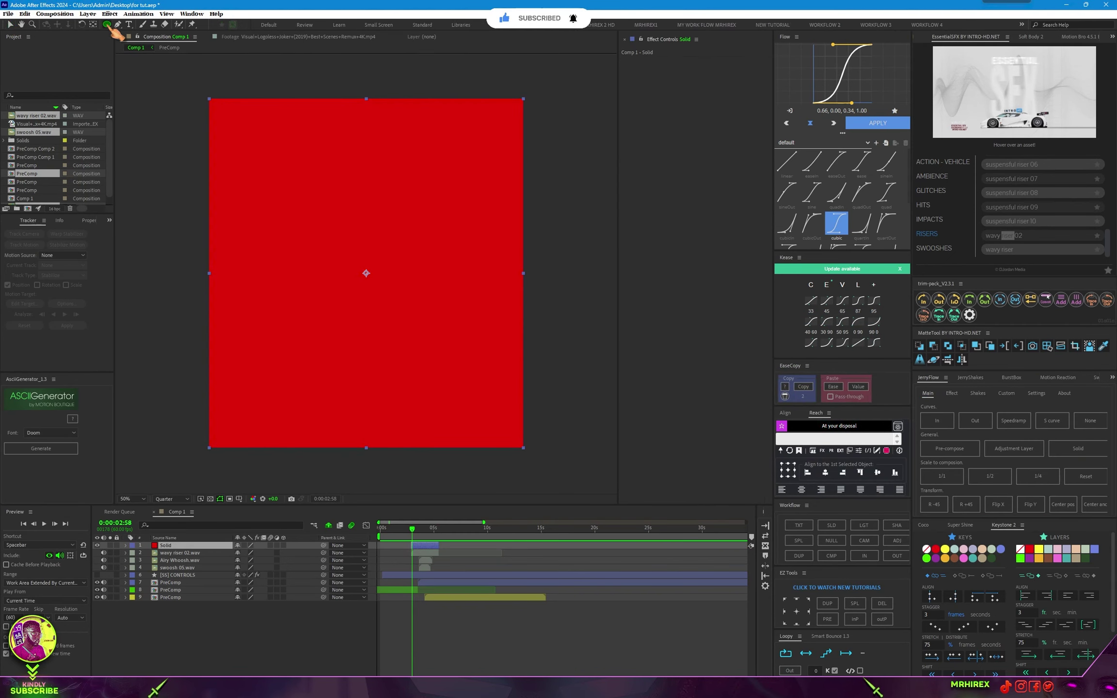
pyautogui.click(425, 550)
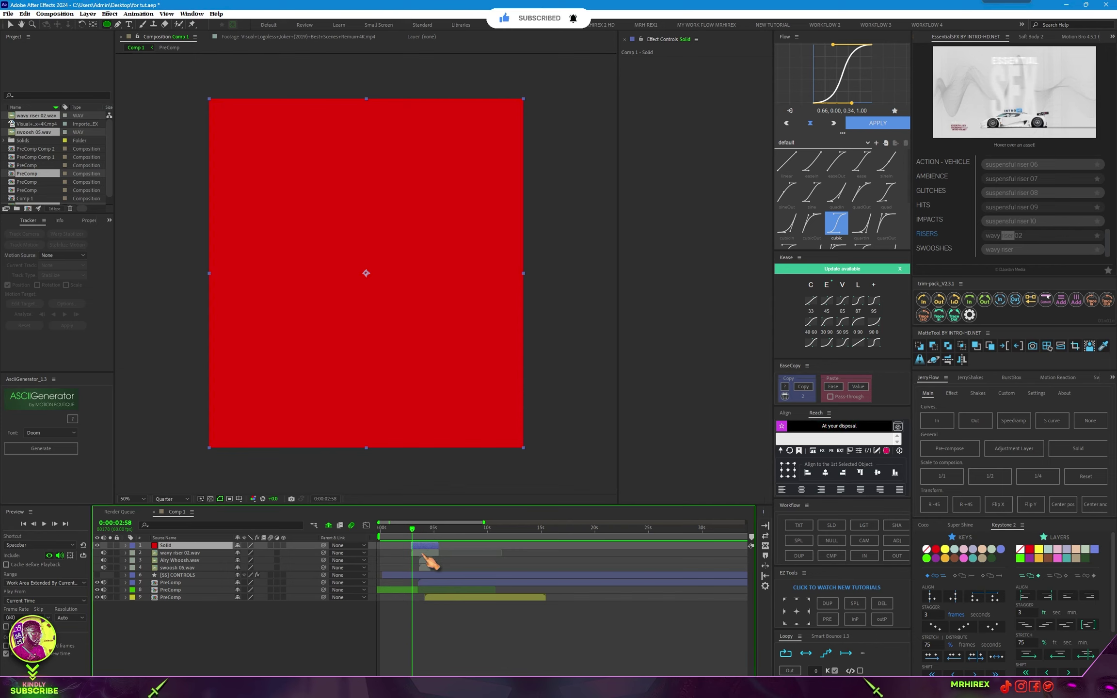
pyautogui.doubleClick(109, 25)
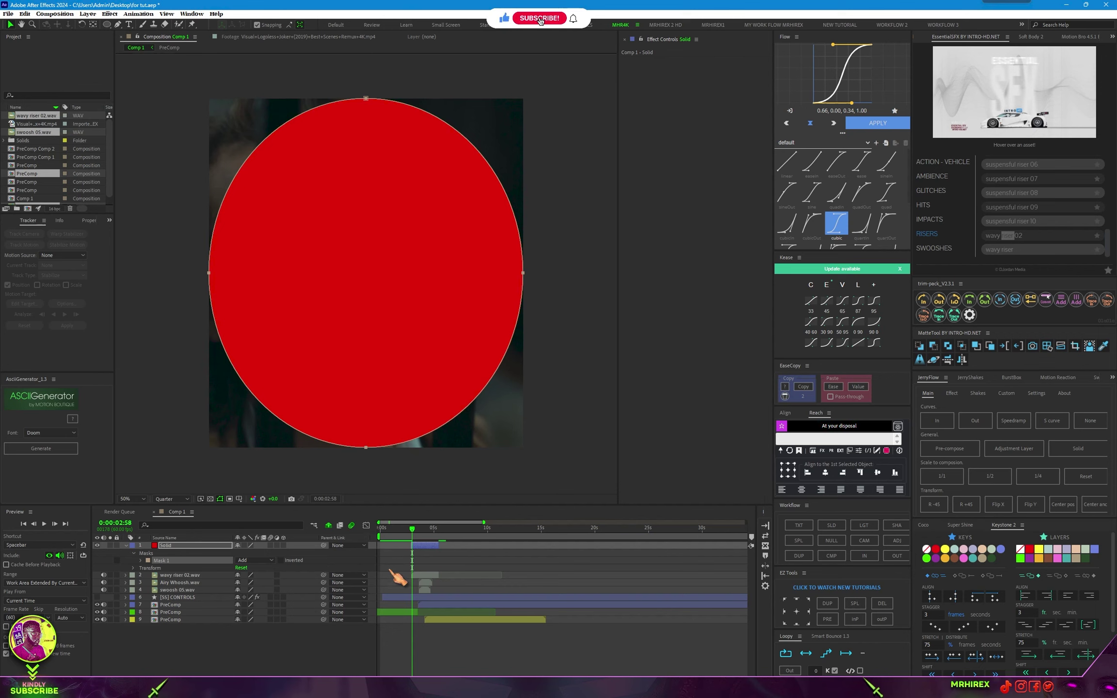
# - Invert the solid's Mask 1 and give it an 8640-pixel feather so red frames the edges
pyautogui.click(257, 560)
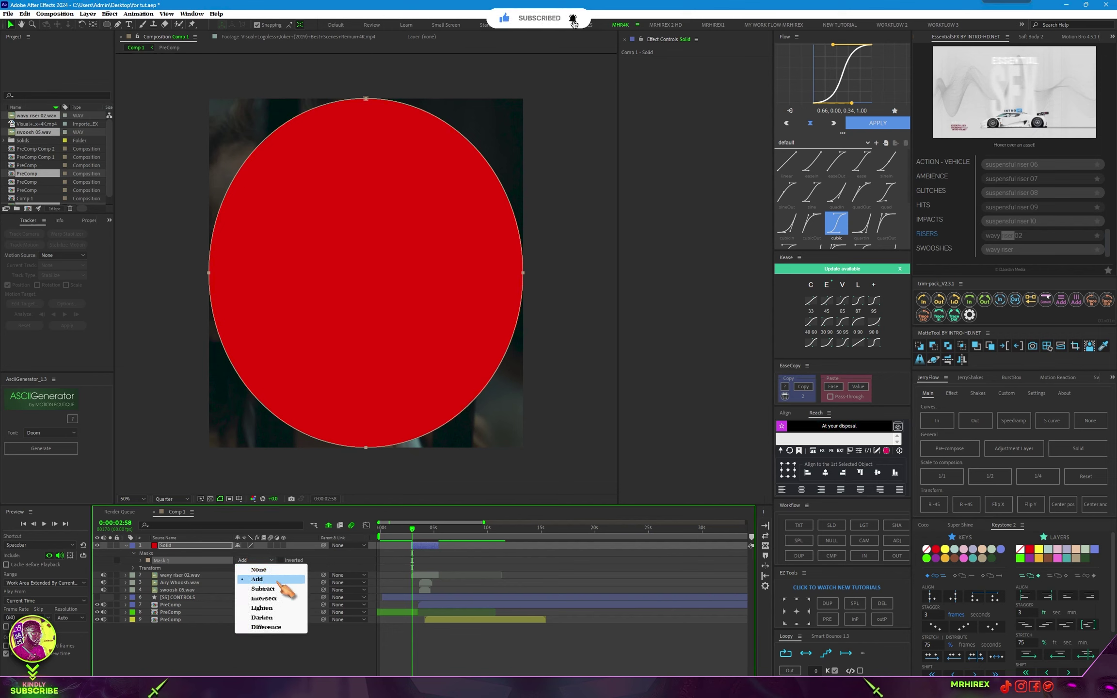
pyautogui.press('Escape')
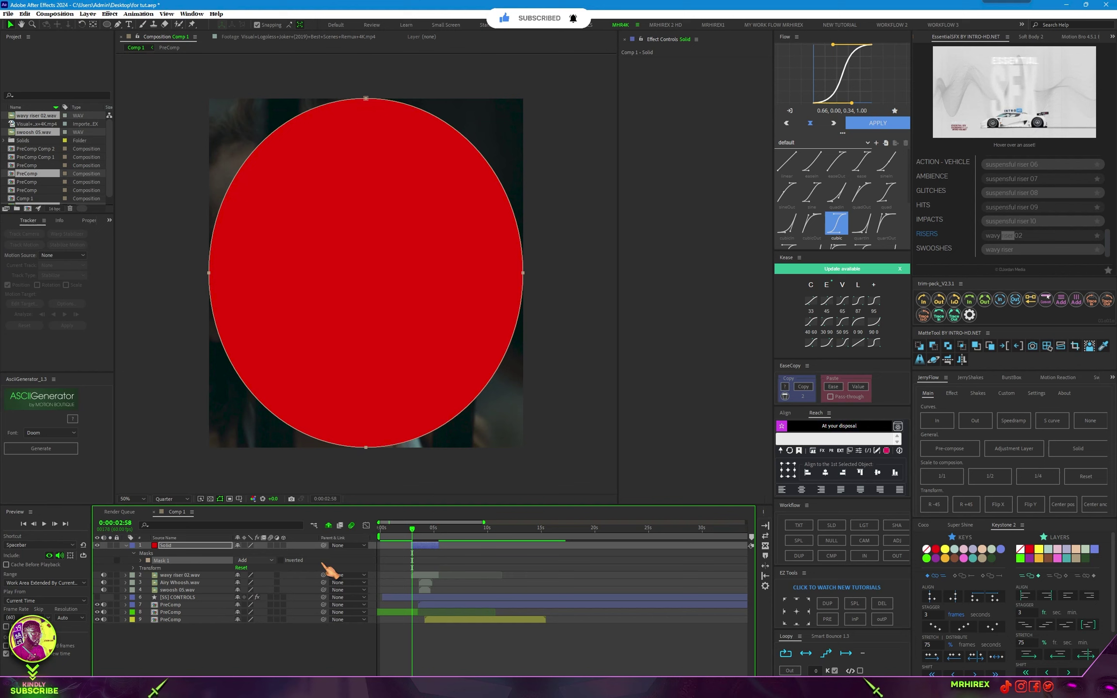
pyautogui.click(280, 561)
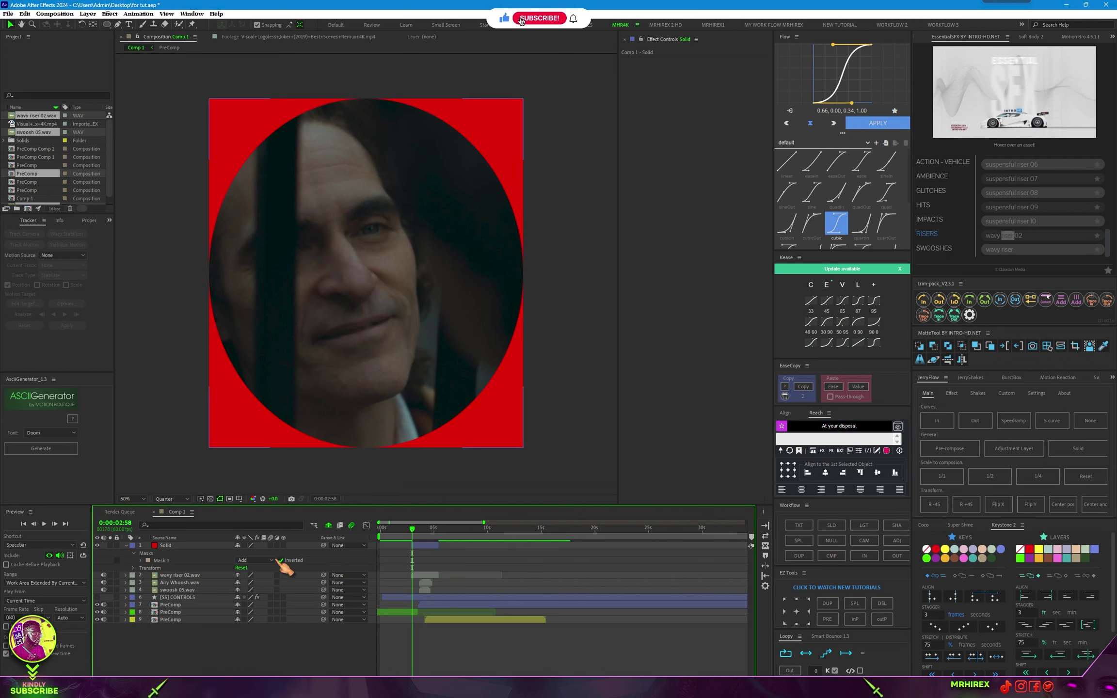
pyautogui.click(140, 561)
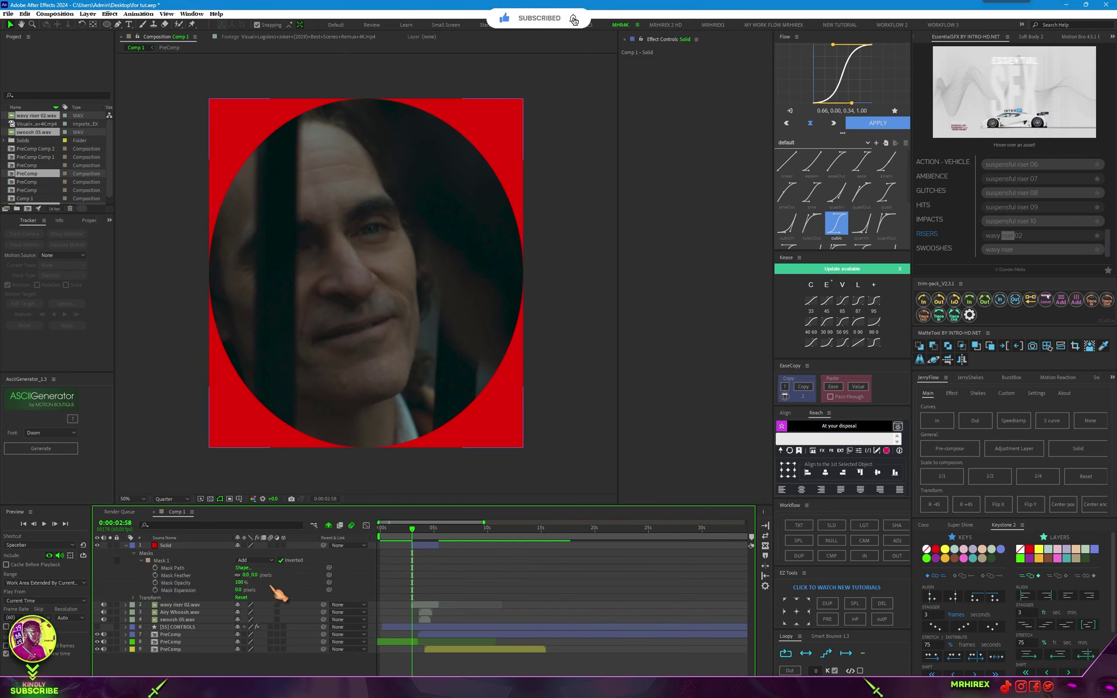
pyautogui.moveTo(256, 575); pyautogui.dragTo(420, 563)
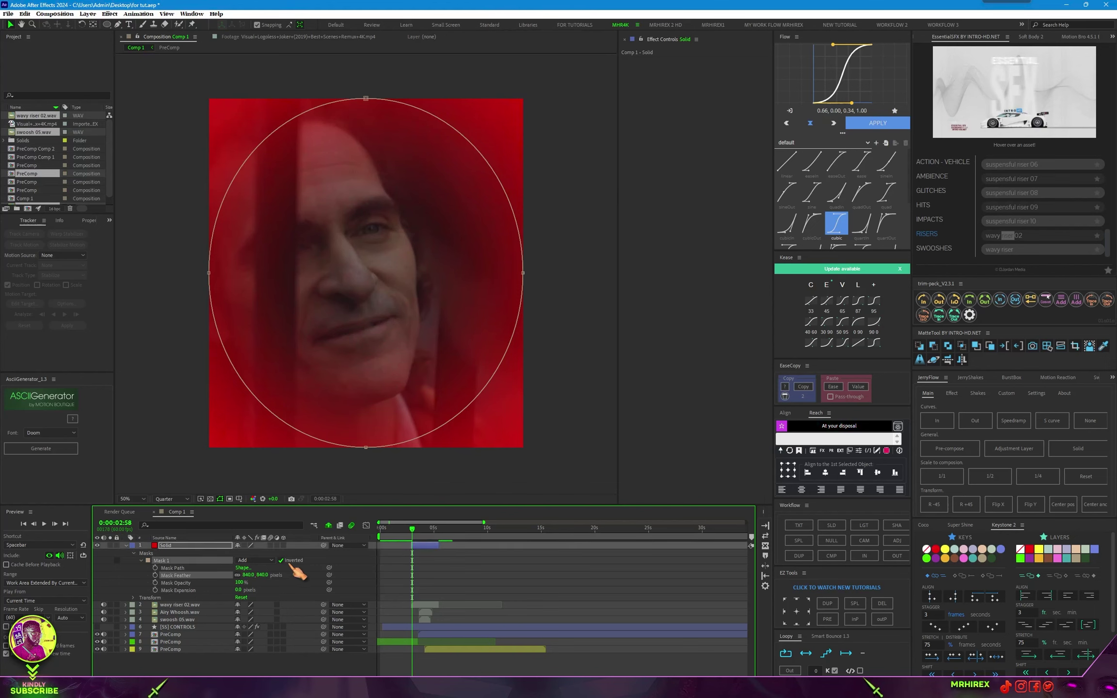
# - Zoom the timeline in and move to about 0:00:02:58, where the red vignette tints the Joker
pyautogui.click(410, 530)
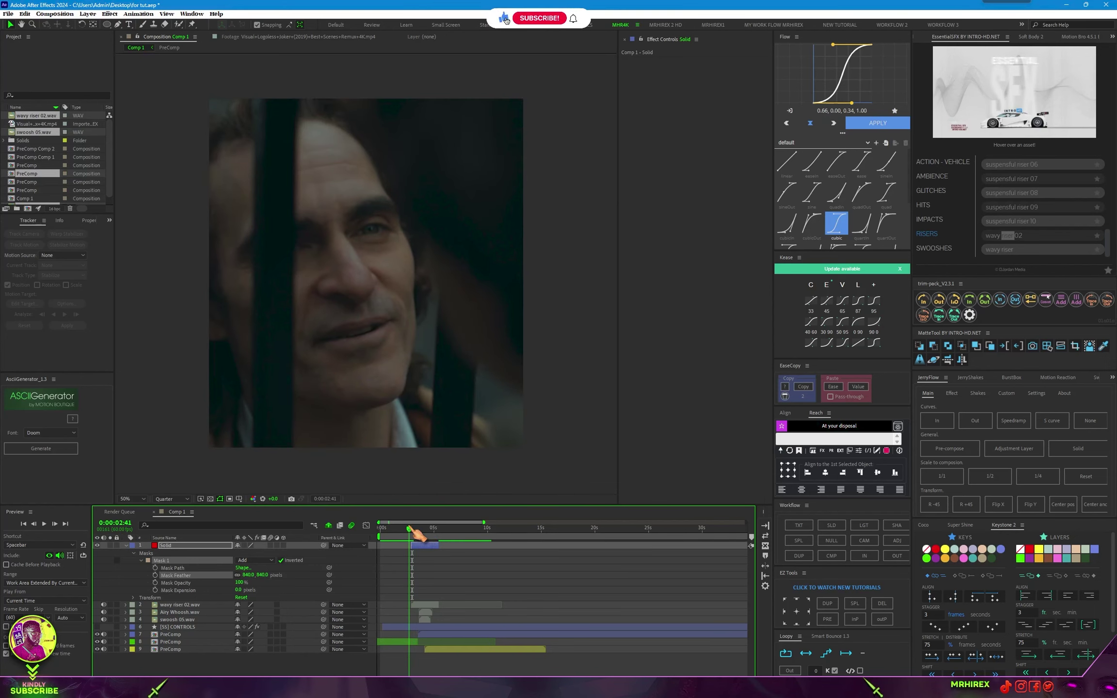
pyautogui.moveTo(410, 529); pyautogui.dragTo(410, 530)
pyautogui.click(421, 545)
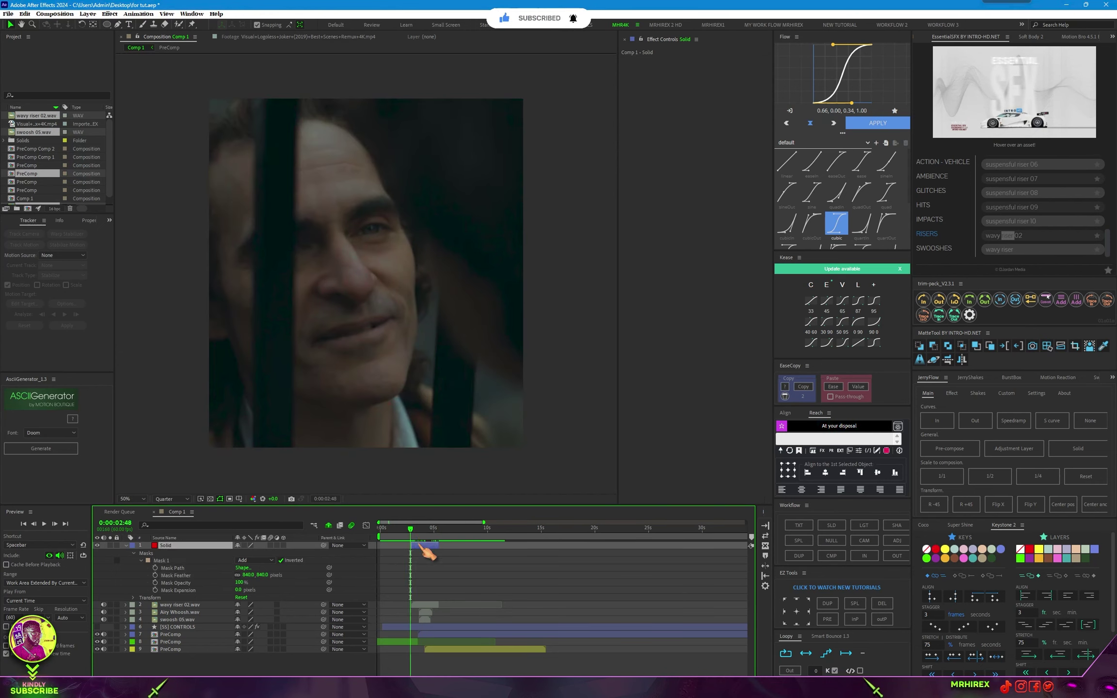
pyautogui.press('=')
pyautogui.press('=')
pyautogui.press('=')
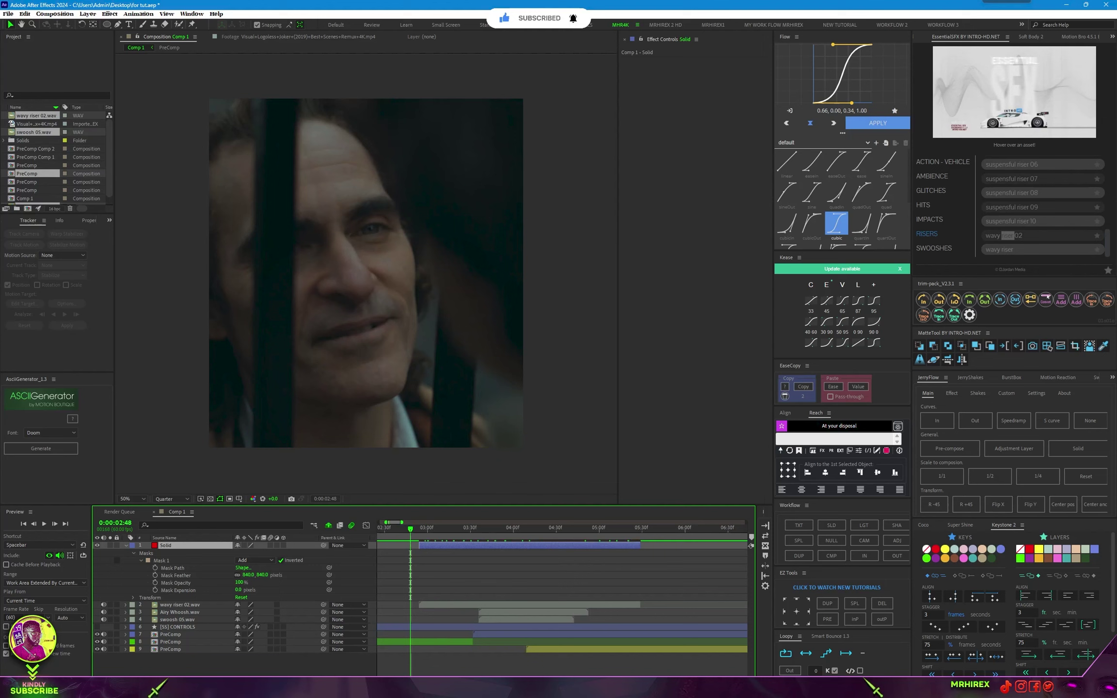
pyautogui.moveTo(420, 542); pyautogui.dragTo(437, 546)
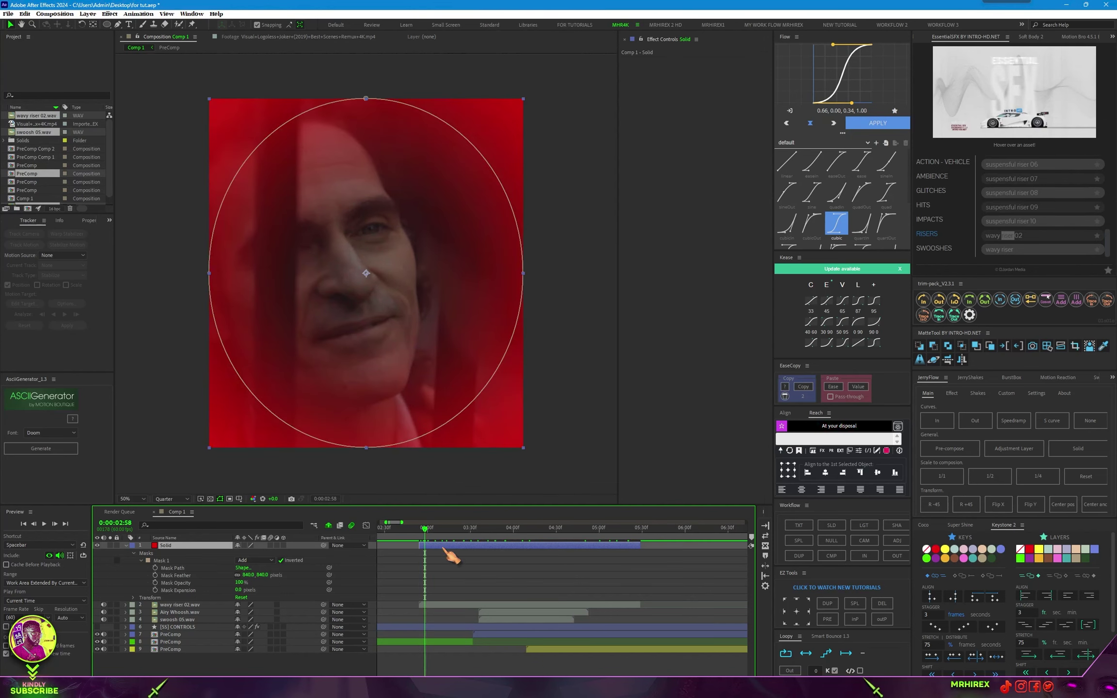
# - Change the vignette solid's colour in Solid Settings to a darker red, 720404
pyautogui.click(87, 14)
pyautogui.click(112, 33)
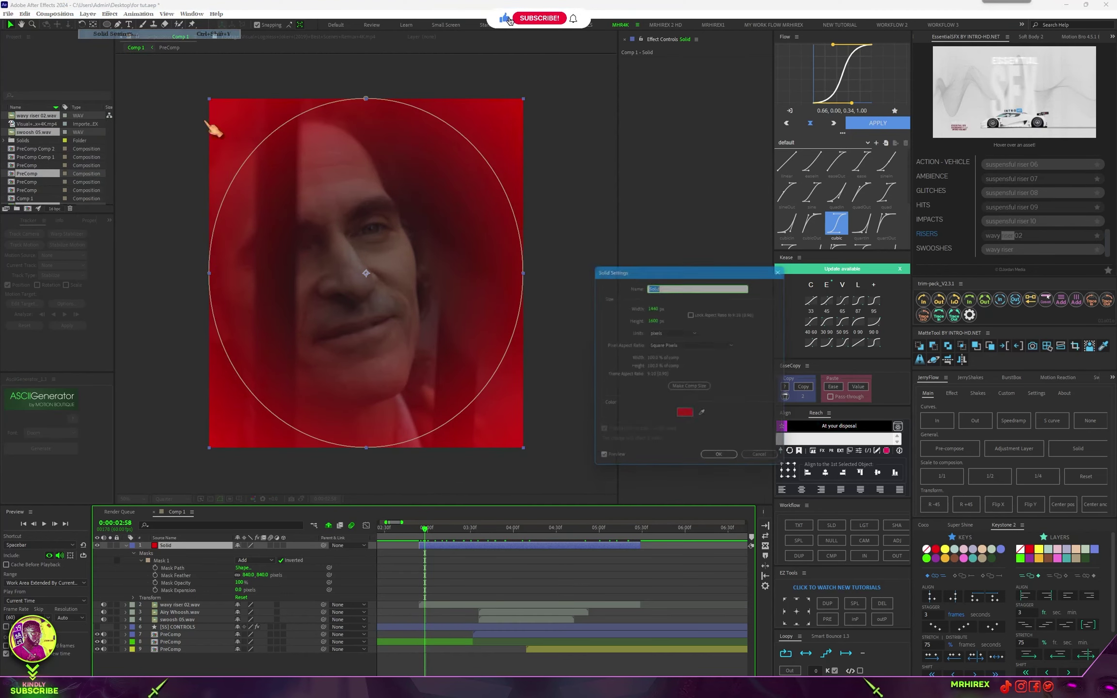
pyautogui.click(685, 412)
pyautogui.click(762, 395)
pyautogui.moveTo(763, 394); pyautogui.dragTo(767, 392)
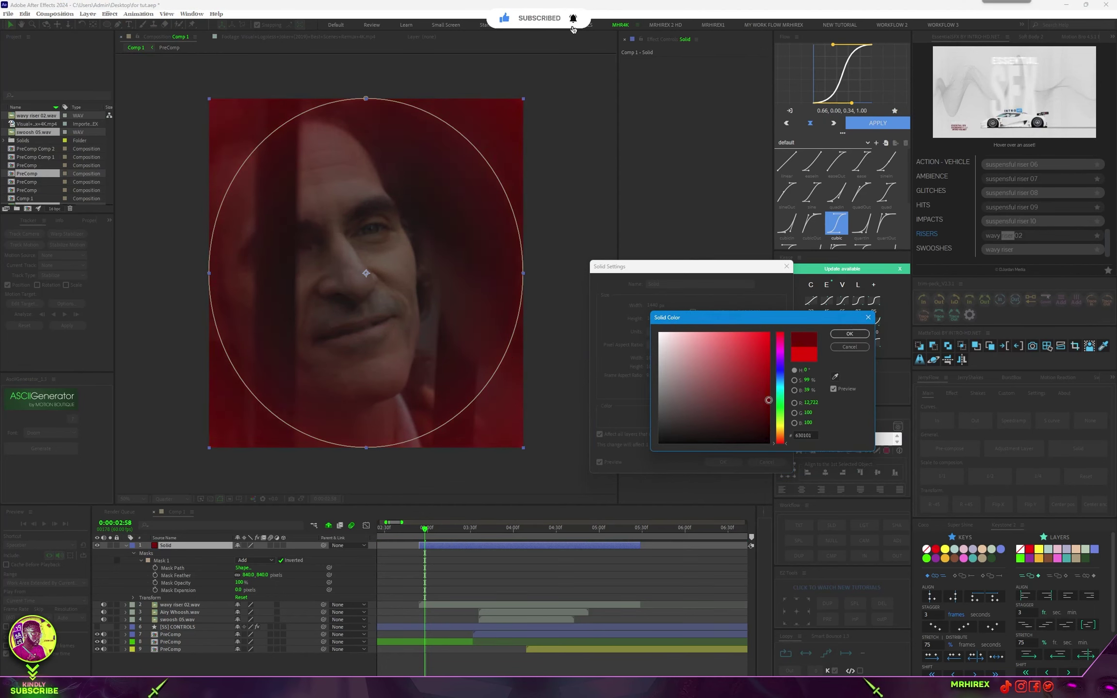
pyautogui.click(850, 334)
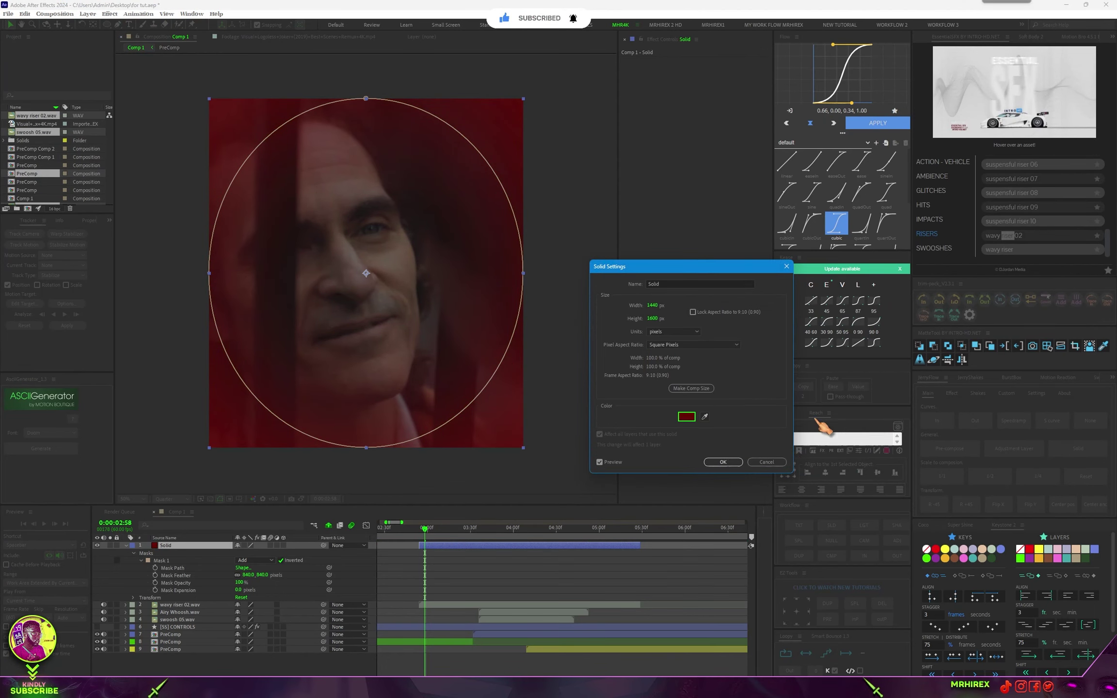
pyautogui.click(724, 462)
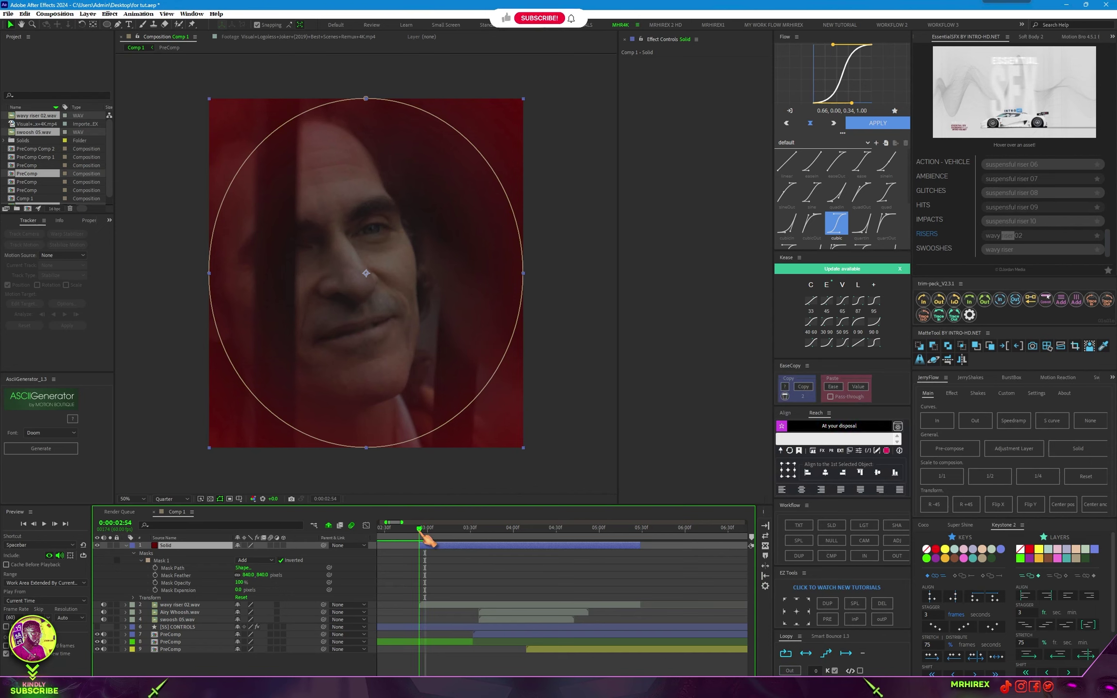
# - Keyframe the Solid's Opacity at 0% at 0:00:02:54, 100% at 0:00:03:47 and 0% at 0:00:05:00
pyautogui.moveTo(421, 528)
pyautogui.mouseDown()
pyautogui.moveTo(399, 528)
pyautogui.moveTo(422, 540)
pyautogui.mouseUp()
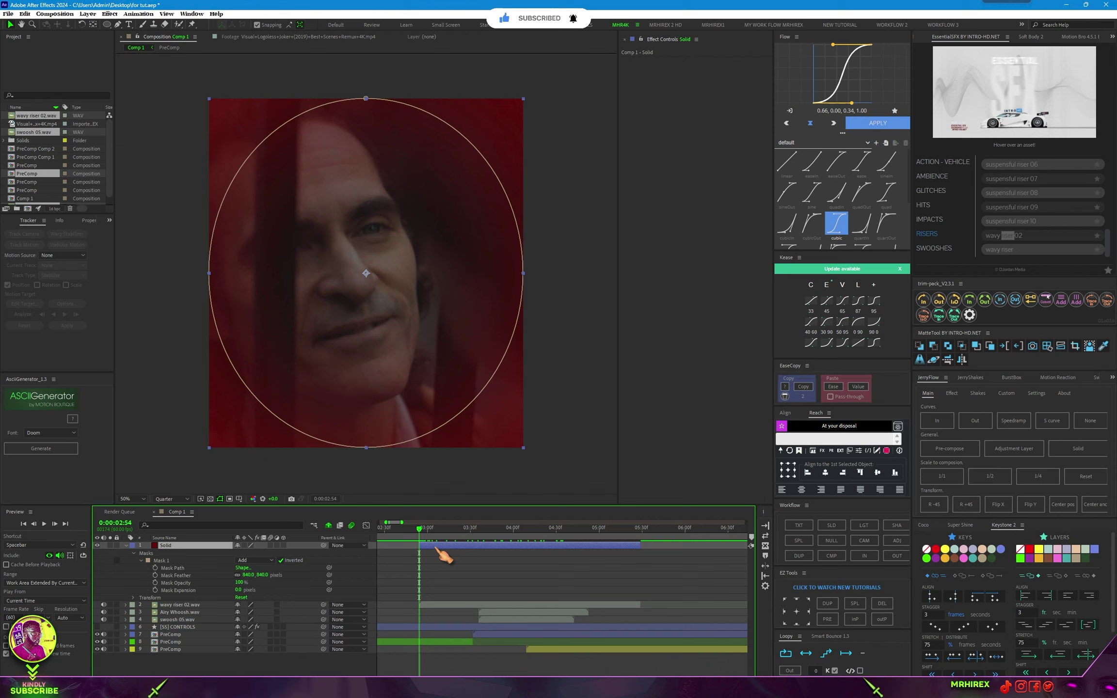
pyautogui.press('t')
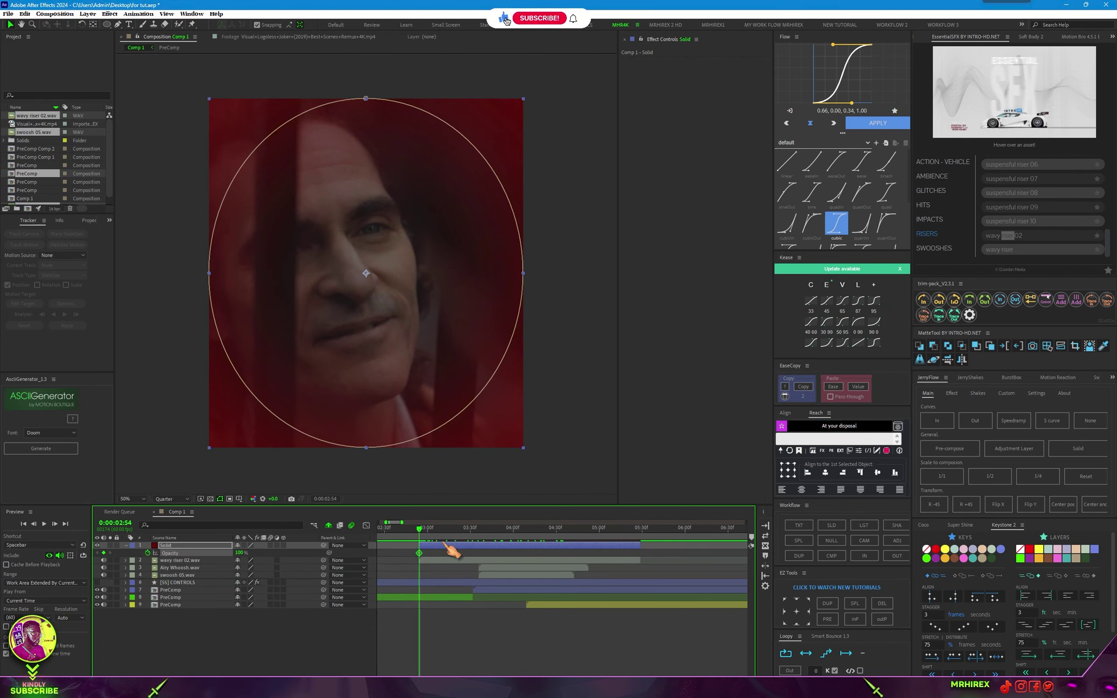
pyautogui.moveTo(239, 554); pyautogui.dragTo(54, 561)
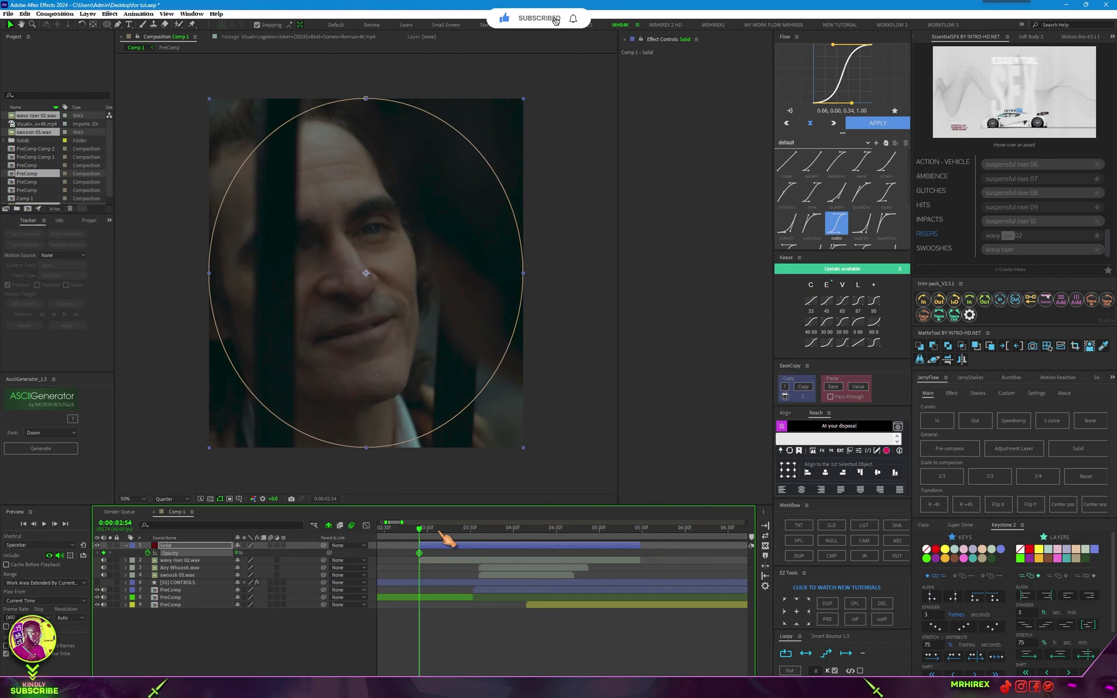
pyautogui.moveTo(427, 534); pyautogui.dragTo(497, 534)
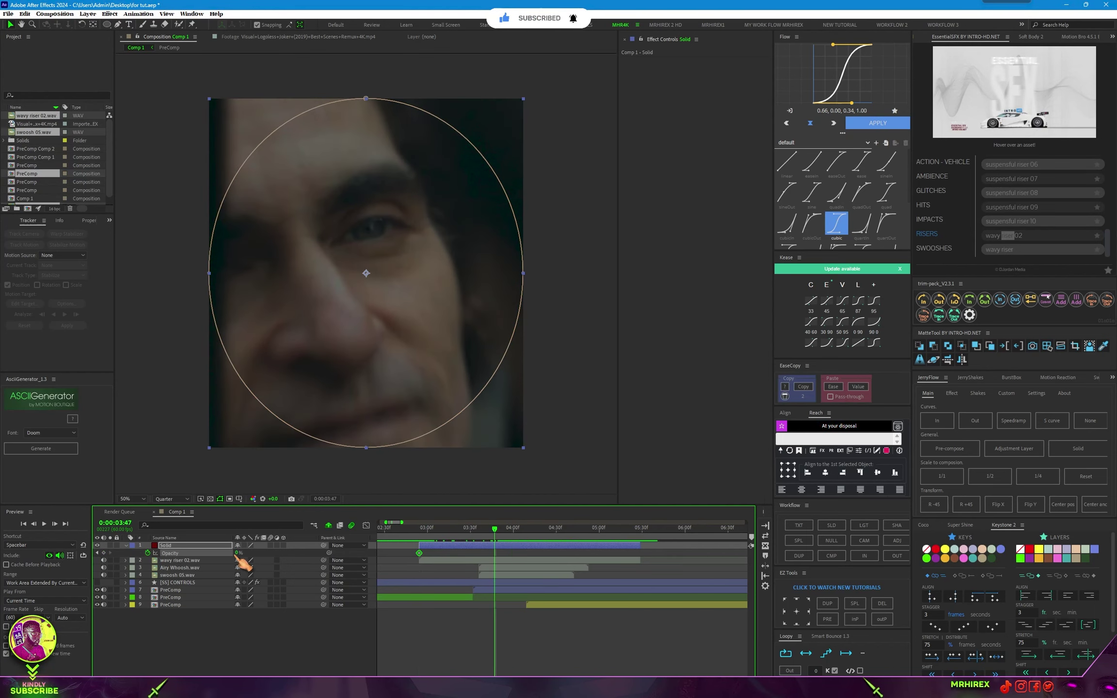
pyautogui.press('F2')
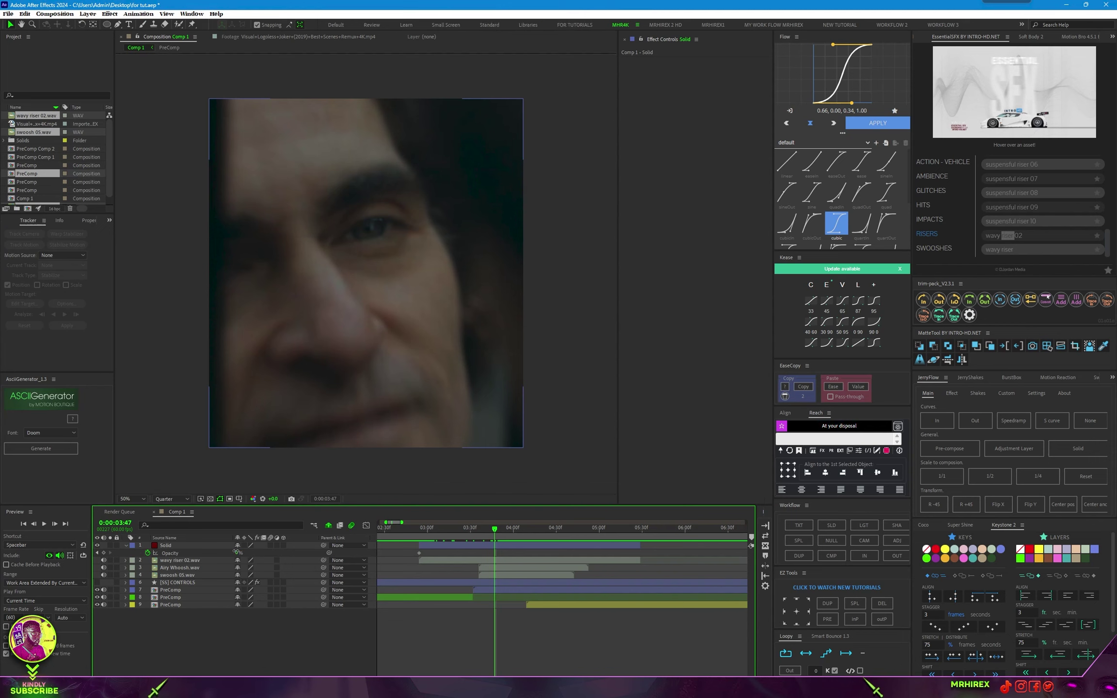
pyautogui.moveTo(236, 552); pyautogui.dragTo(518, 551)
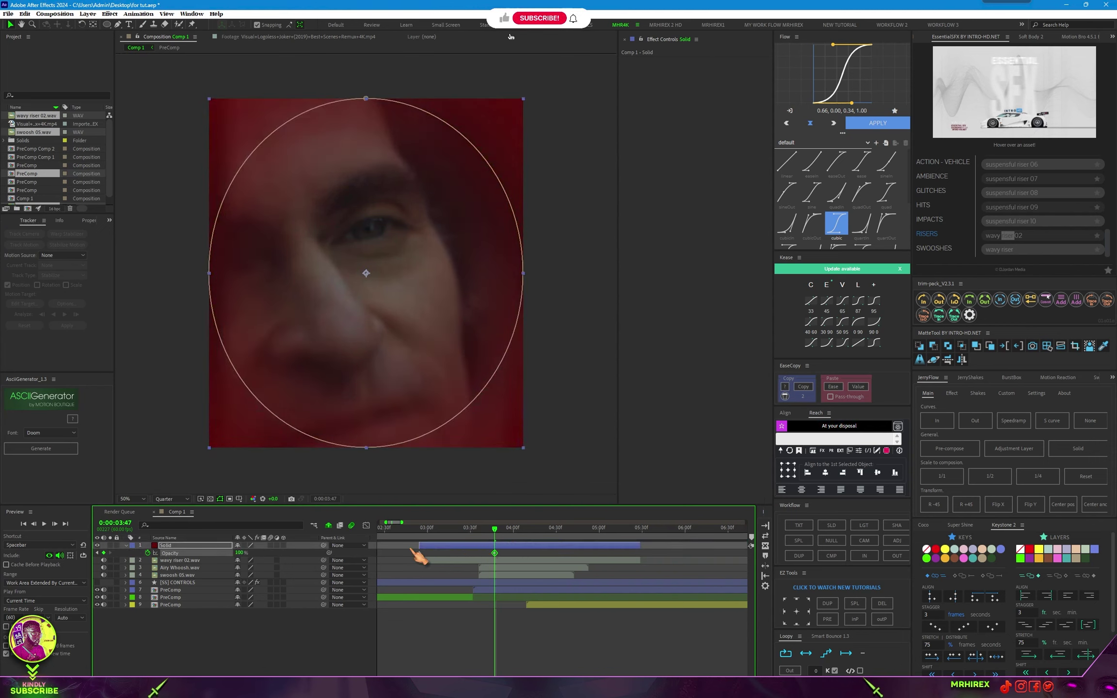
pyautogui.moveTo(506, 532)
pyautogui.mouseDown()
pyautogui.moveTo(411, 554)
pyautogui.moveTo(607, 555)
pyautogui.mouseUp()
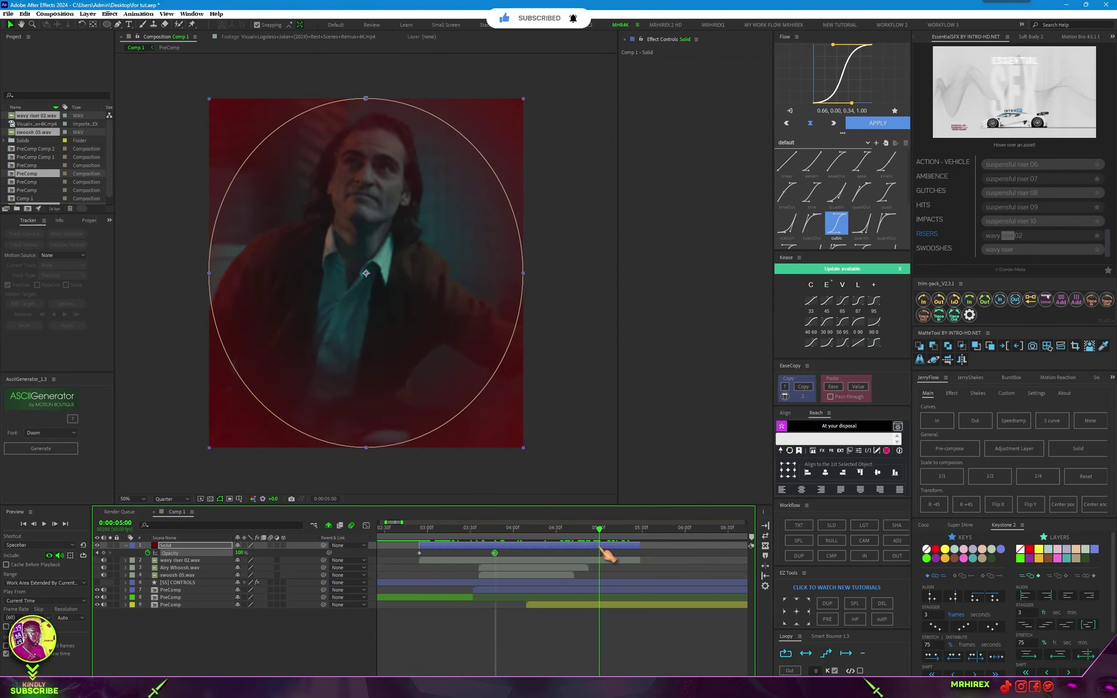
pyautogui.moveTo(242, 554); pyautogui.dragTo(224, 554)
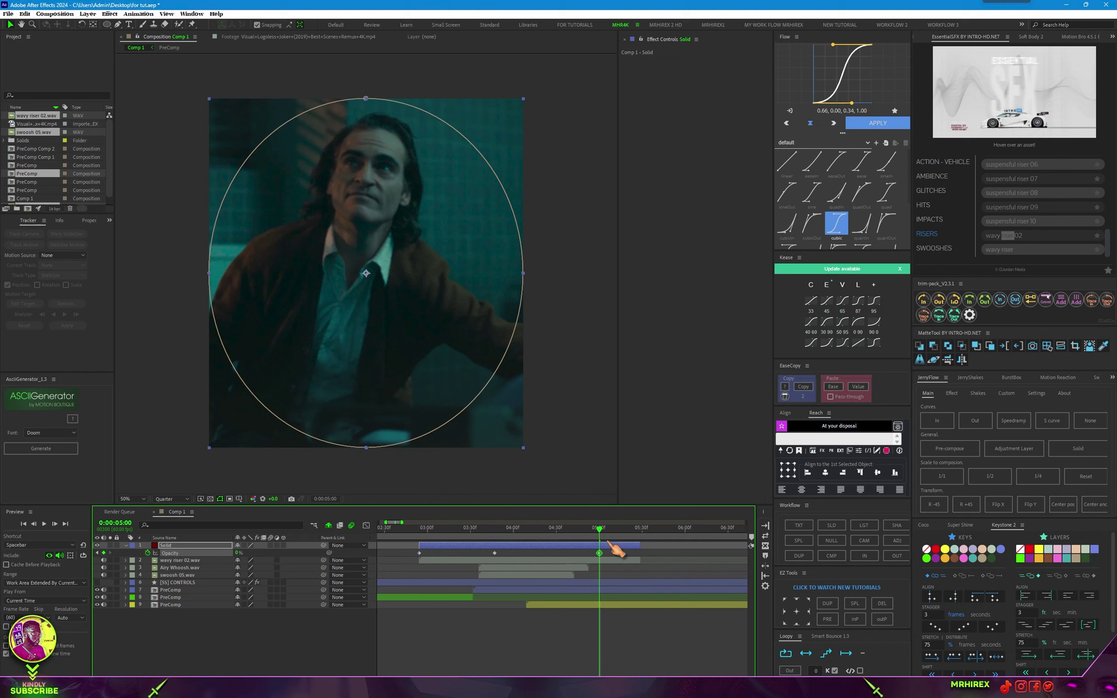
pyautogui.moveTo(604, 535)
pyautogui.mouseDown()
pyautogui.moveTo(528, 540)
pyautogui.moveTo(644, 543)
pyautogui.moveTo(399, 557)
pyautogui.mouseUp()
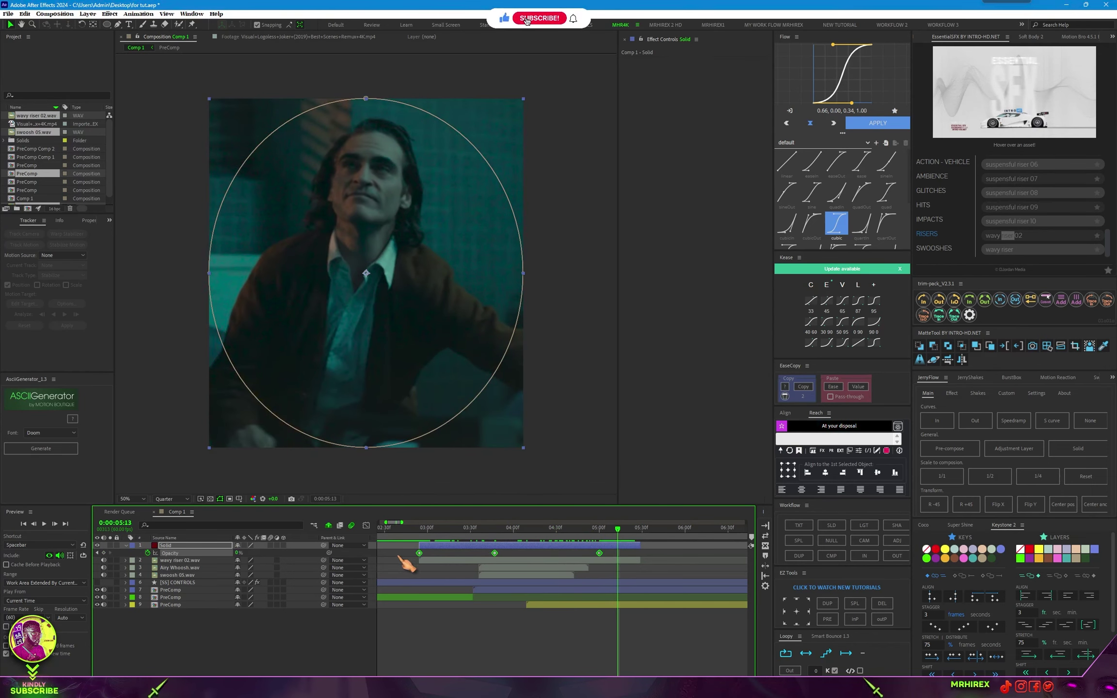
# - In the Graph Editor, drag the Opacity keyframes' influence handles for a sharp ease, about 41.61%
pyautogui.click(366, 525)
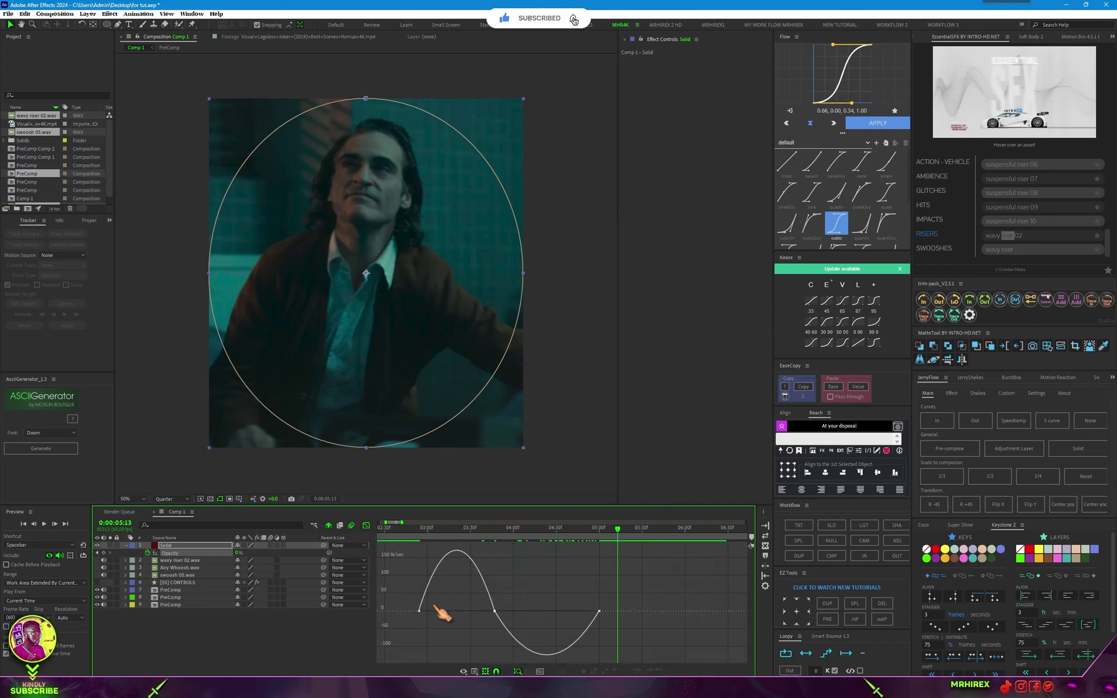
pyautogui.moveTo(399, 590)
pyautogui.mouseDown()
pyautogui.moveTo(448, 622)
pyautogui.moveTo(448, 599)
pyautogui.moveTo(424, 606)
pyautogui.mouseUp()
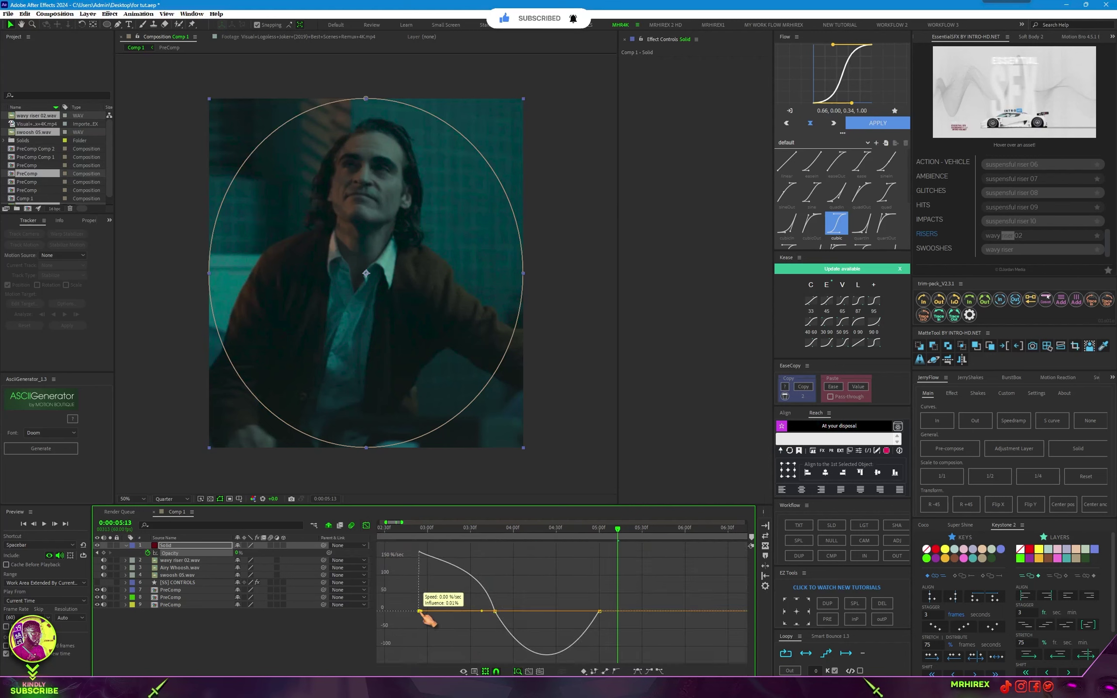
pyautogui.click(495, 611)
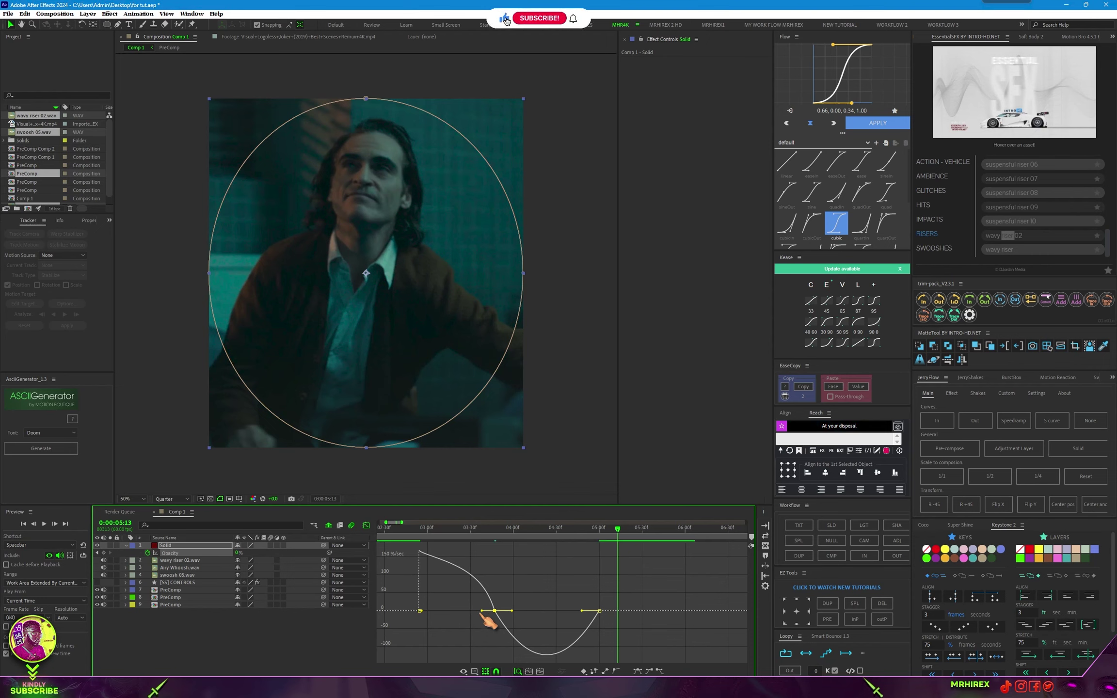
pyautogui.moveTo(481, 611); pyautogui.dragTo(472, 612)
pyautogui.moveTo(580, 613)
pyautogui.mouseDown()
pyautogui.moveTo(608, 651)
pyautogui.moveTo(554, 638)
pyautogui.mouseUp()
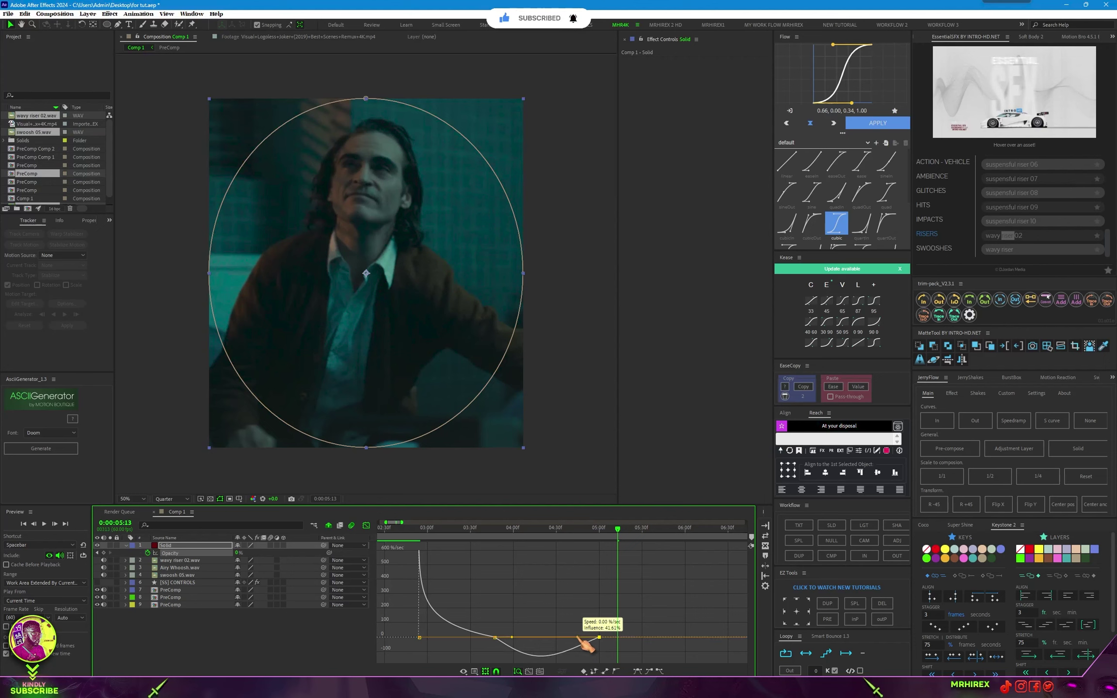
pyautogui.click(366, 525)
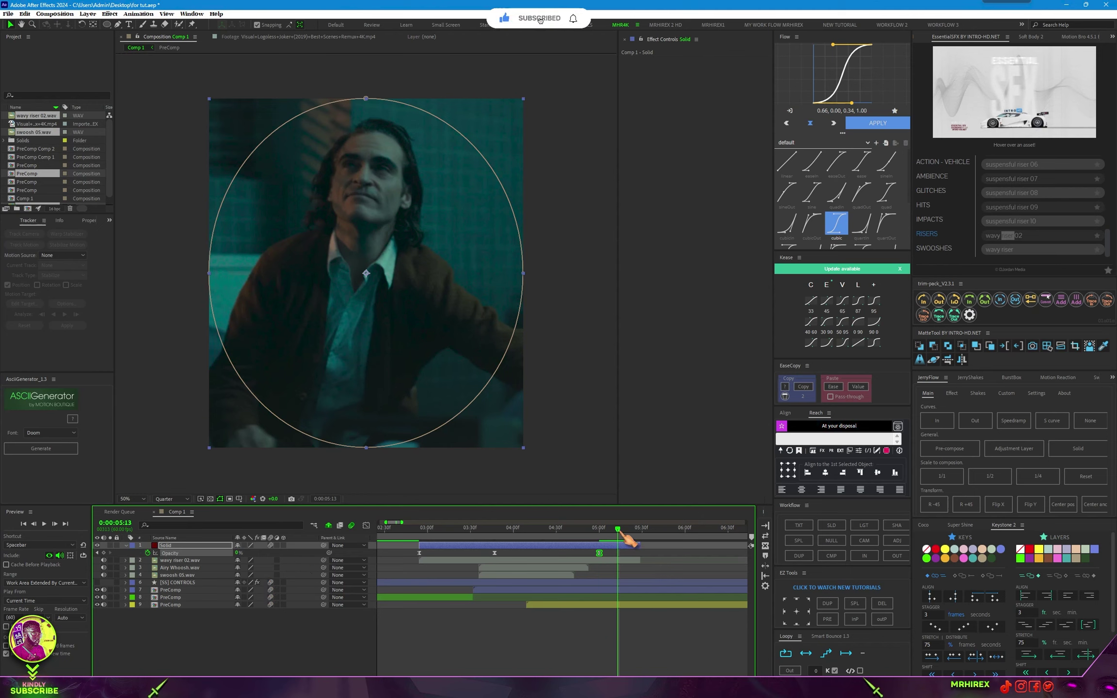
pyautogui.moveTo(623, 536); pyautogui.dragTo(417, 575)
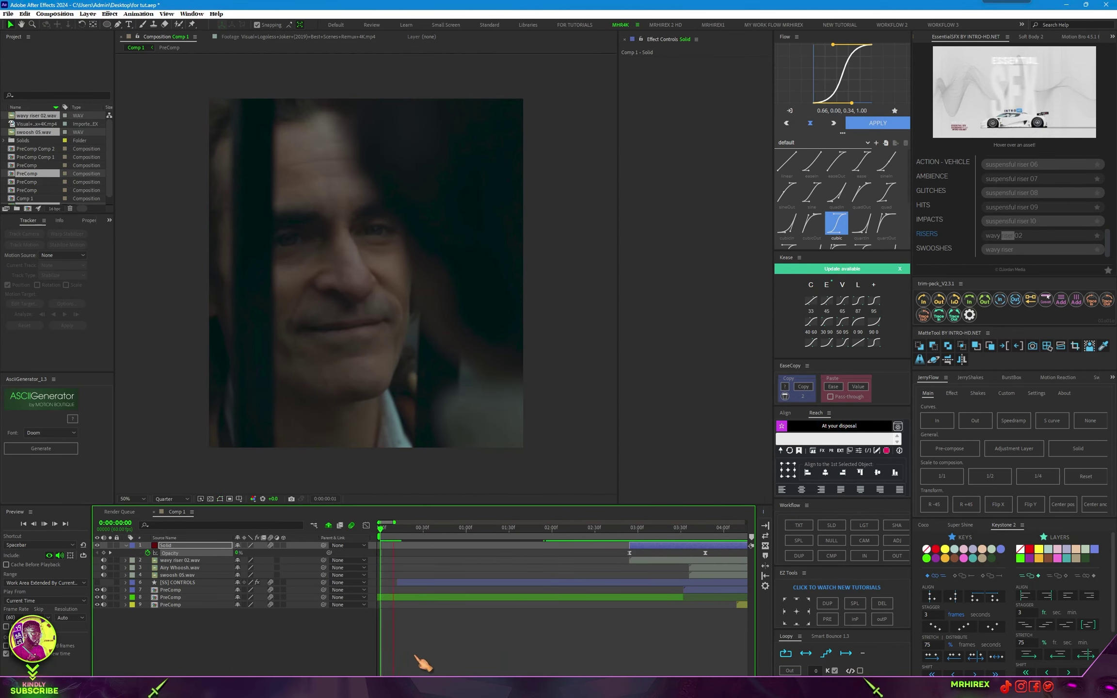
# - Preview the edit from the start and stop just before the red flash
pyautogui.press('-')
pyautogui.press('-')
pyautogui.press('-')
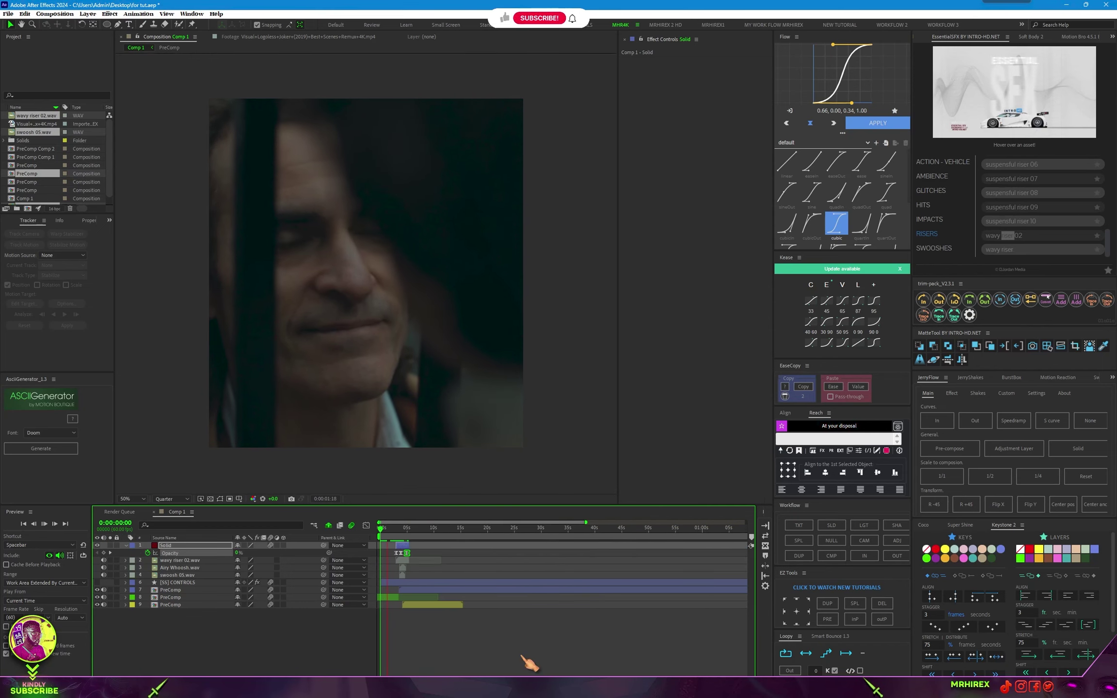
pyautogui.press('=')
pyautogui.press('=')
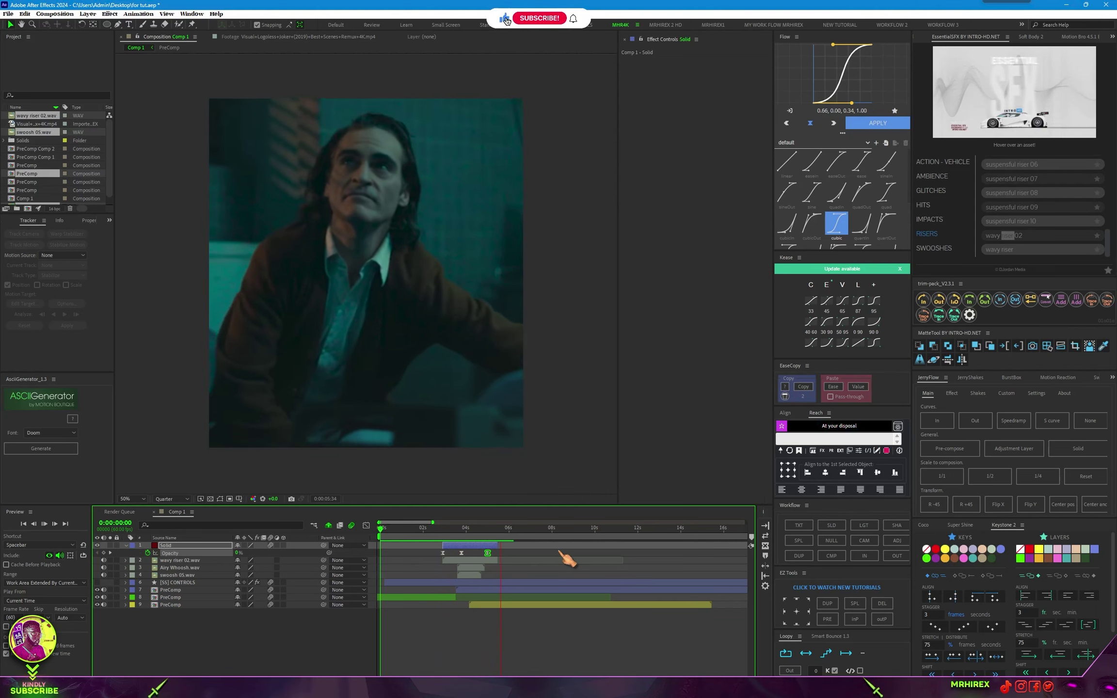
pyautogui.press('space')
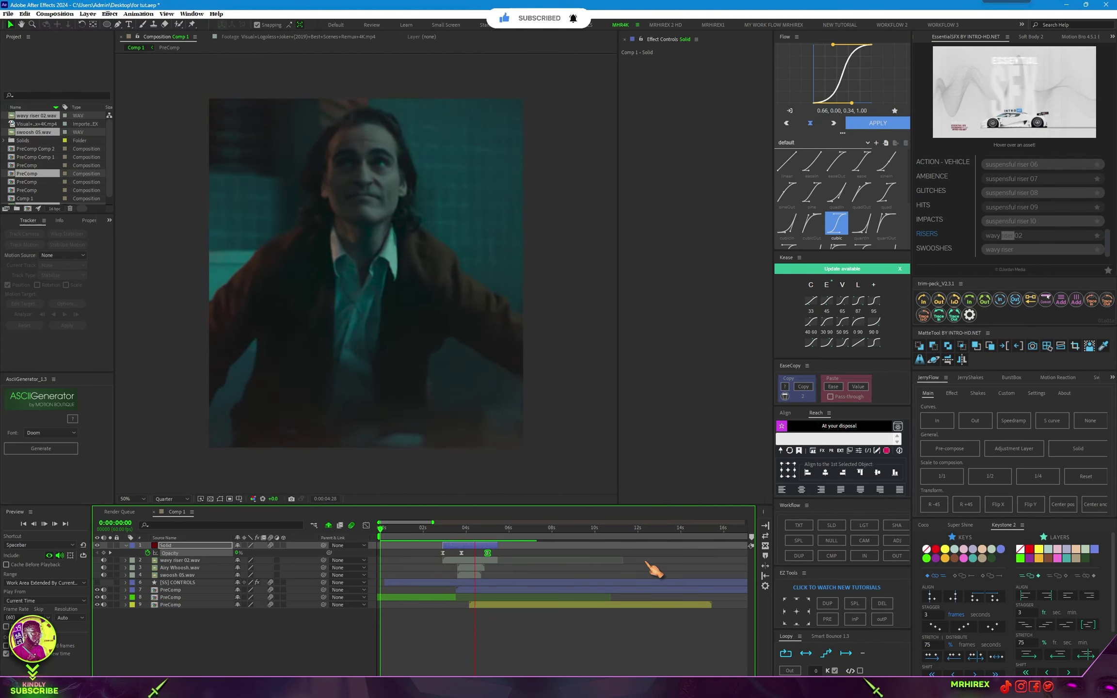
pyautogui.press('space')
pyautogui.press('space')
pyautogui.press('Home')
pyautogui.press('space')
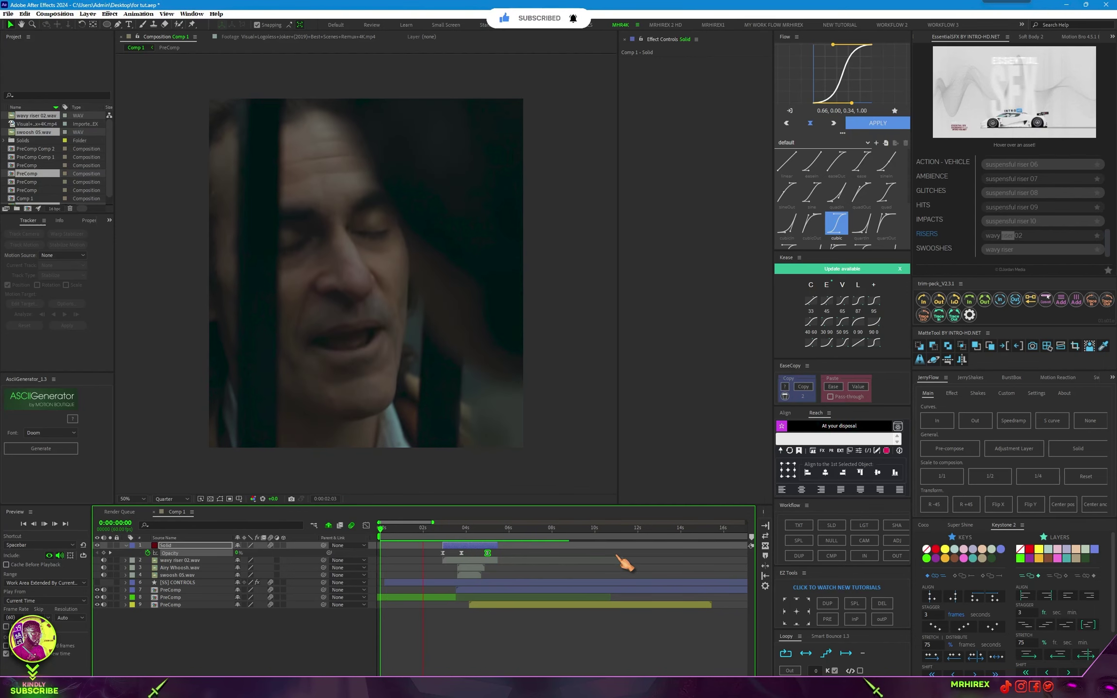
pyautogui.press('space')
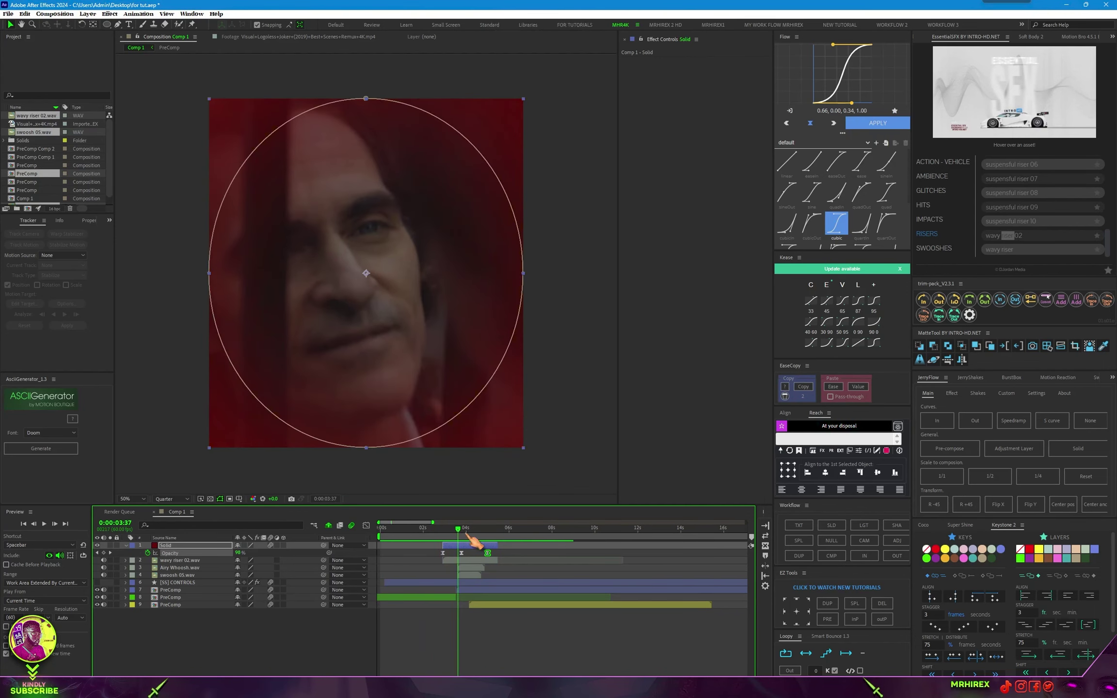
pyautogui.moveTo(457, 542); pyautogui.dragTo(444, 539)
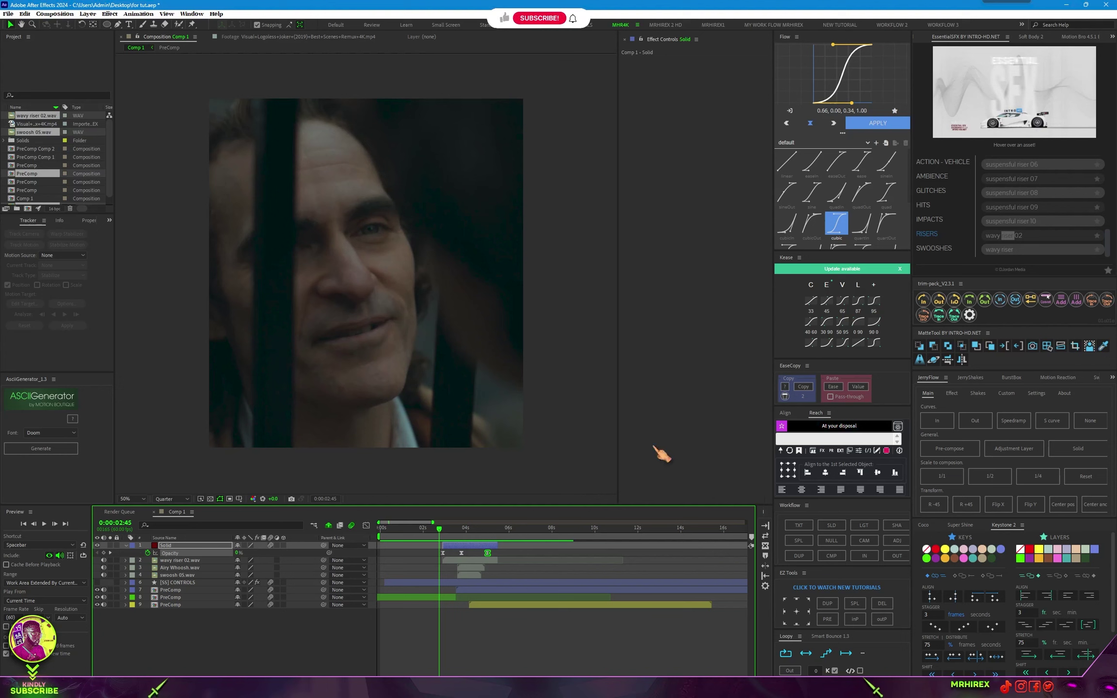
# - Open the Glitches category in EssentialSFX and audition glitch 10 and glitch 11
pyautogui.click(950, 190)
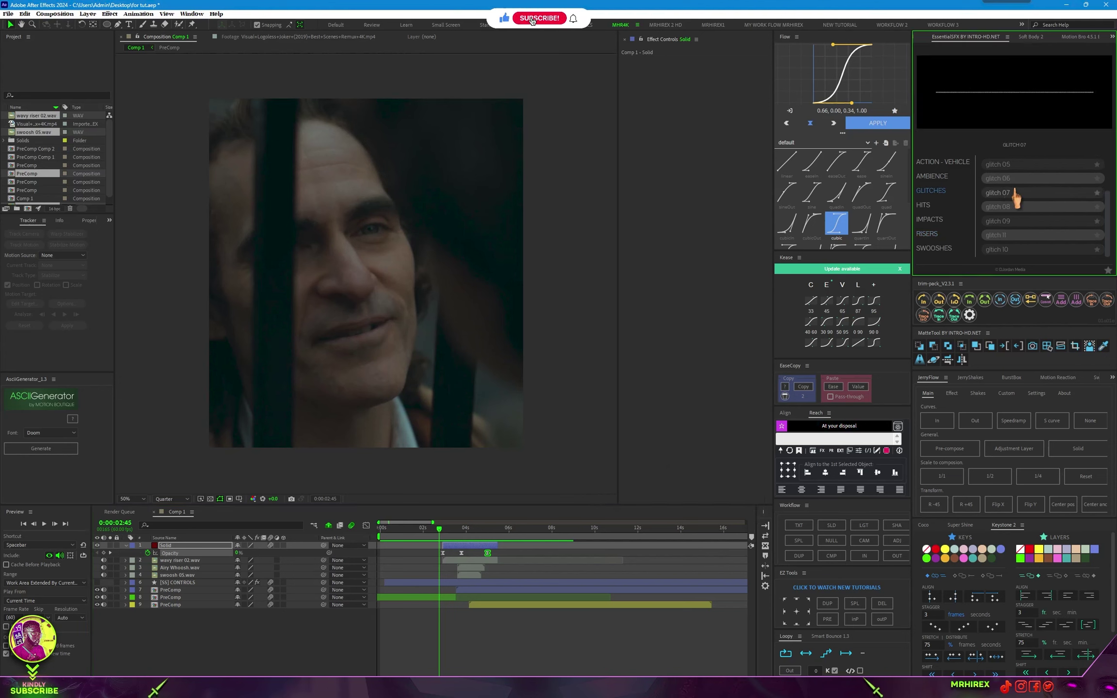
pyautogui.click(1011, 249)
pyautogui.click(1005, 236)
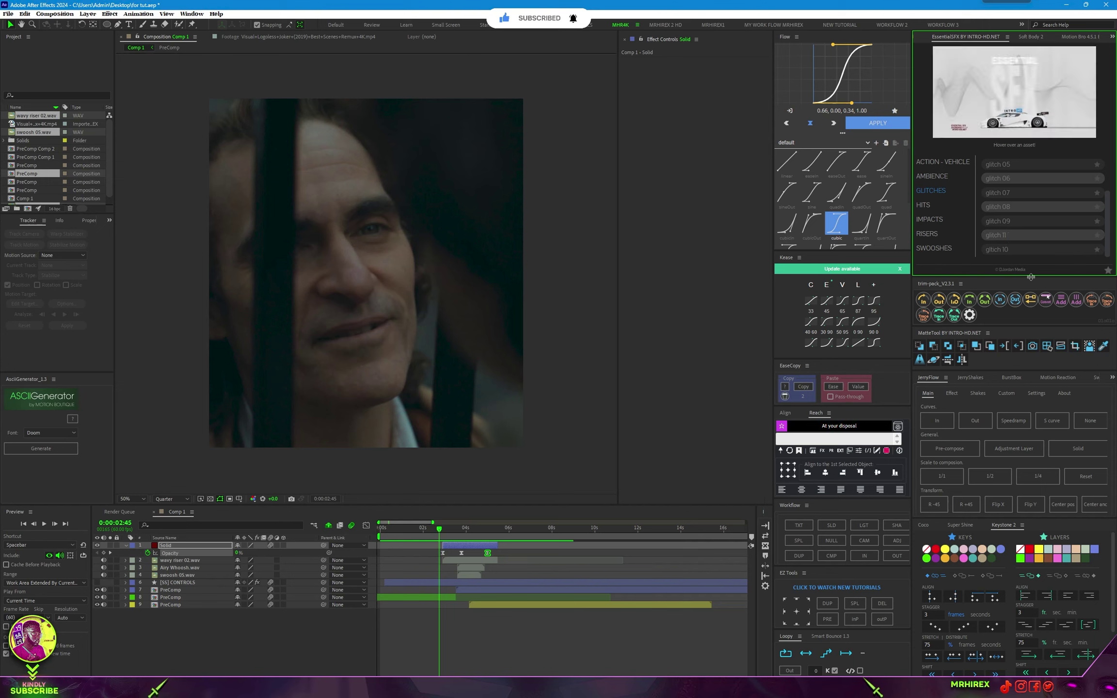